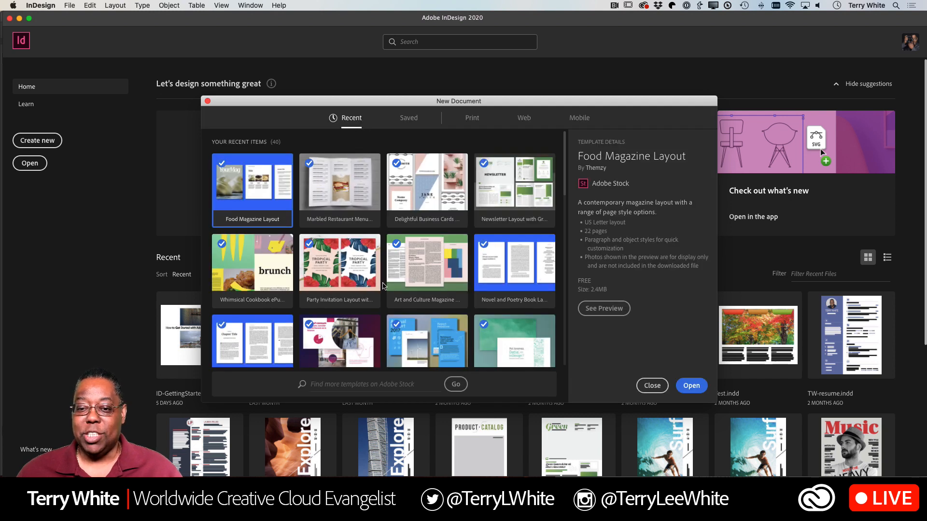
{"action": "scroll", "coordinate": [384, 285], "scroll_direction": "down", "scroll_amount": 1}
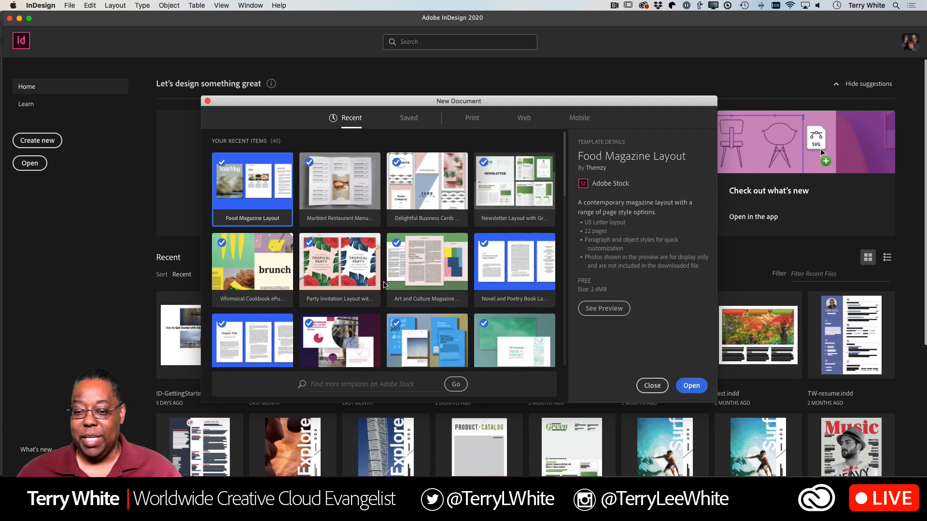
{"action": "scroll", "coordinate": [383, 285], "scroll_direction": "down", "scroll_amount": 3}
{"action": "scroll", "coordinate": [384, 286], "scroll_direction": "up", "scroll_amount": 3}
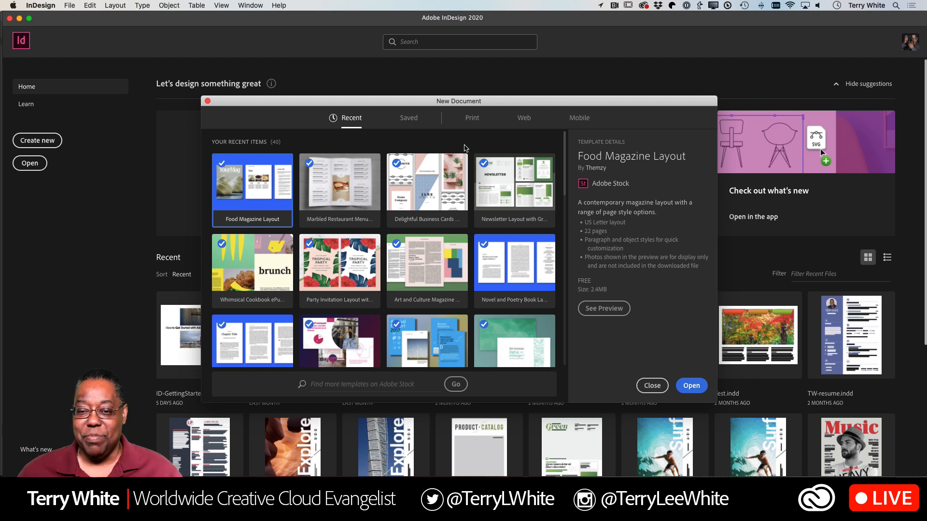
Step: Set up a Letter print document in landscape orientation with 100 pages and facing pages turned off
{"action": "left_click", "coordinate": [472, 118]}
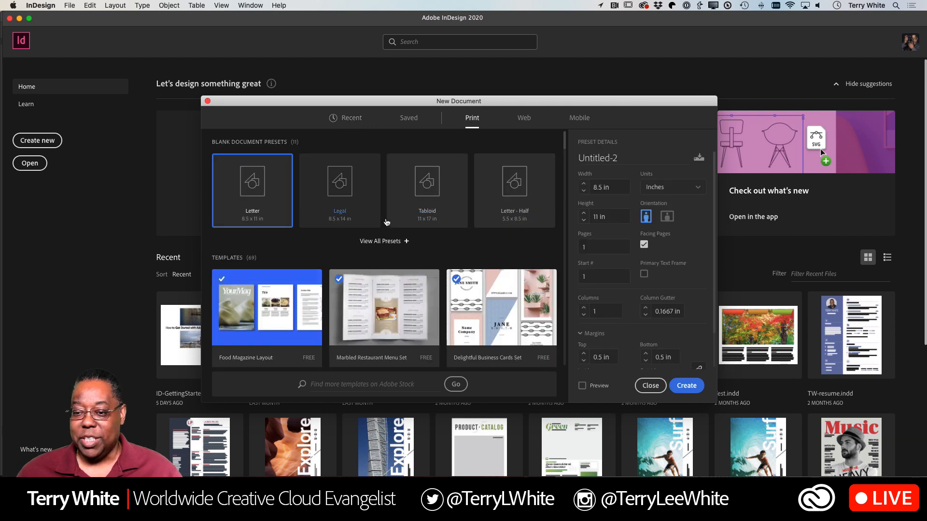
{"action": "left_click", "coordinate": [665, 218]}
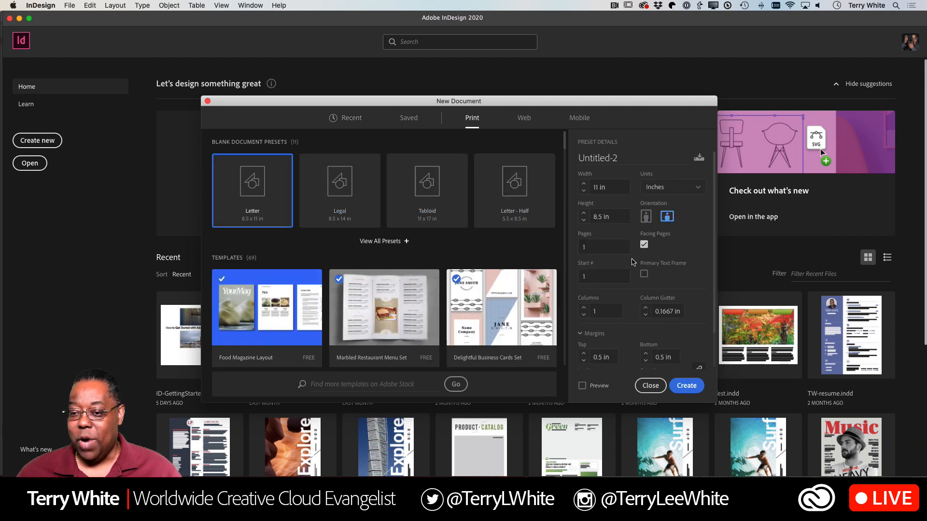
{"action": "left_click", "coordinate": [644, 245]}
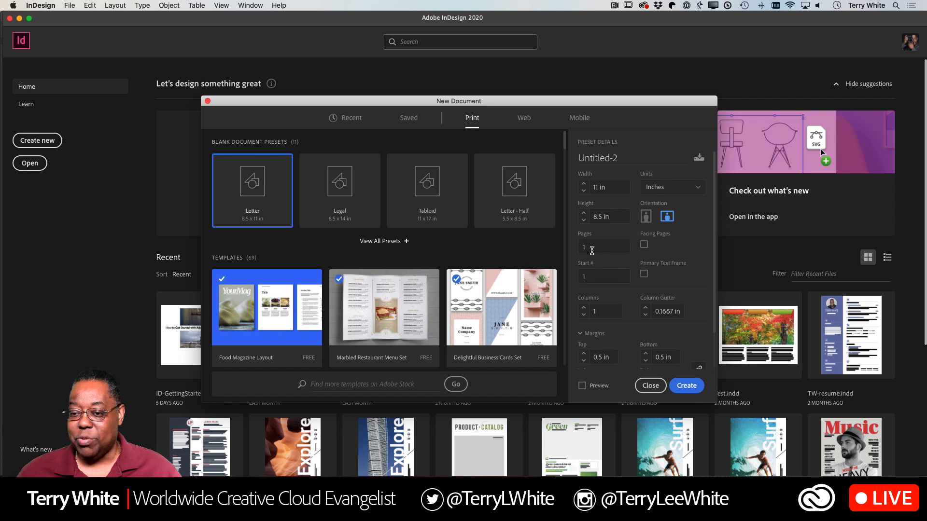
{"action": "left_click", "coordinate": [592, 247]}
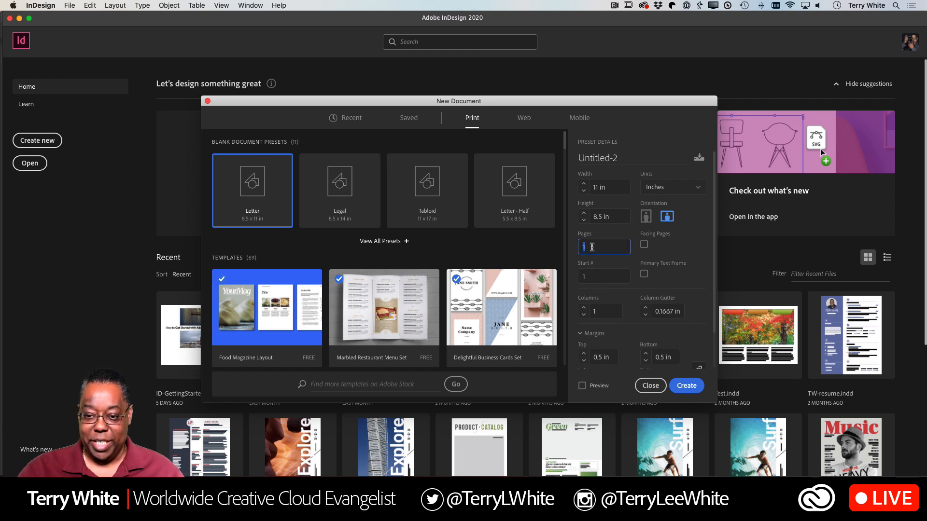
{"action": "type", "text": "100"}
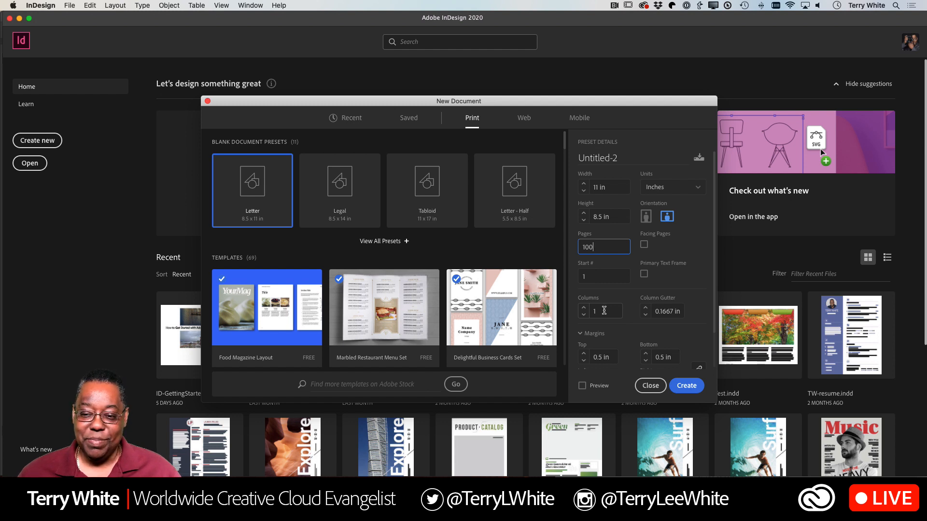
Step: Set the number of columns to 7 and create the document
{"action": "left_click", "coordinate": [604, 308]}
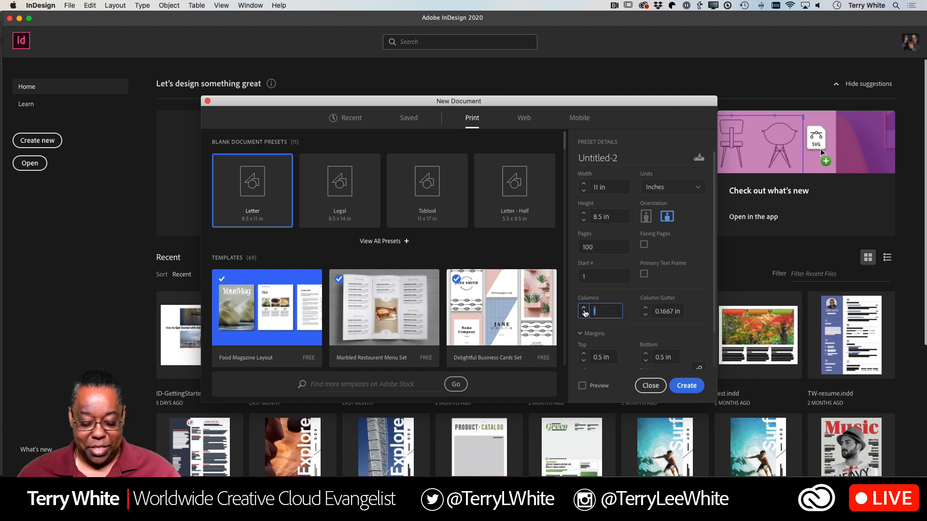
{"action": "type", "text": "5"}
{"action": "key", "text": "Tab"}
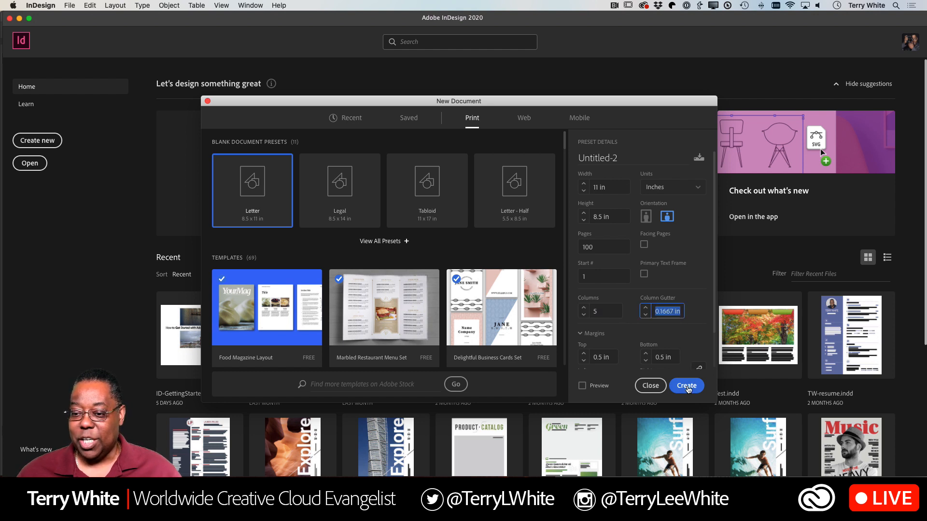
{"action": "double_click", "coordinate": [612, 313]}
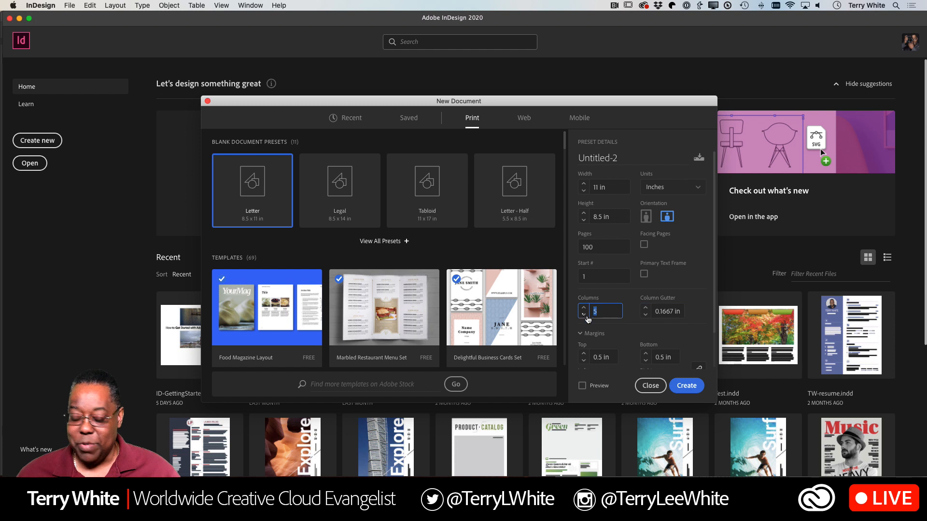
{"action": "type", "text": "7"}
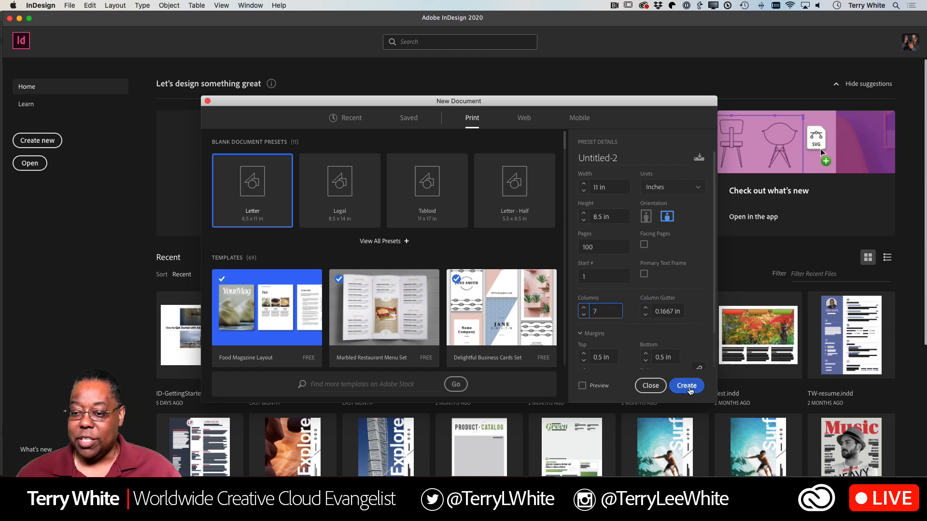
{"action": "left_click", "coordinate": [685, 386]}
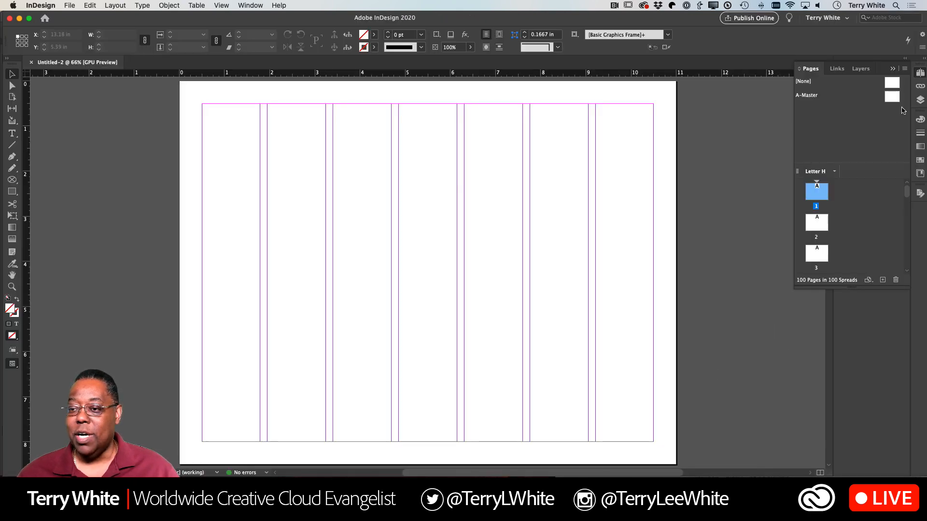
Step: Examine the column layout across the document's pages, then close up on the first page
{"action": "left_click", "coordinate": [892, 68]}
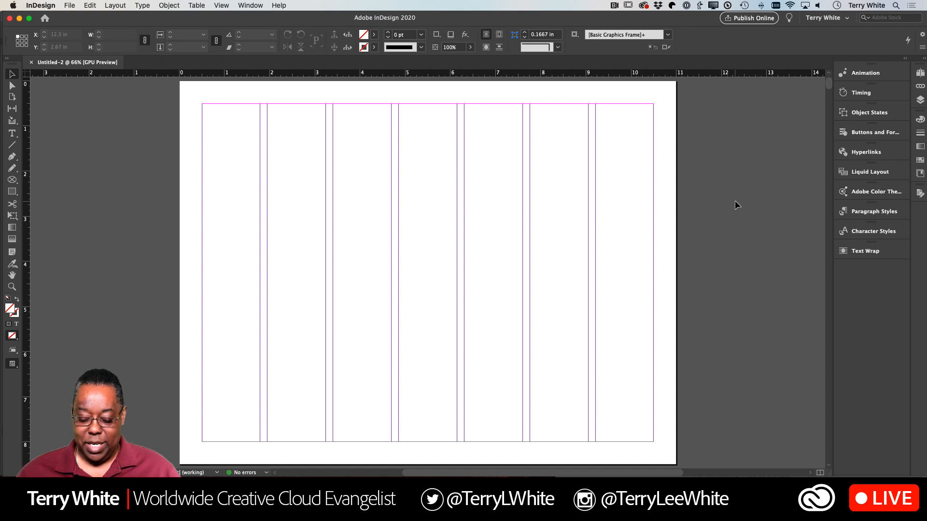
{"action": "key", "text": "super+minus"}
{"action": "key", "text": "super+minus"}
{"action": "key", "text": "super+minus"}
{"action": "key", "text": "super+minus"}
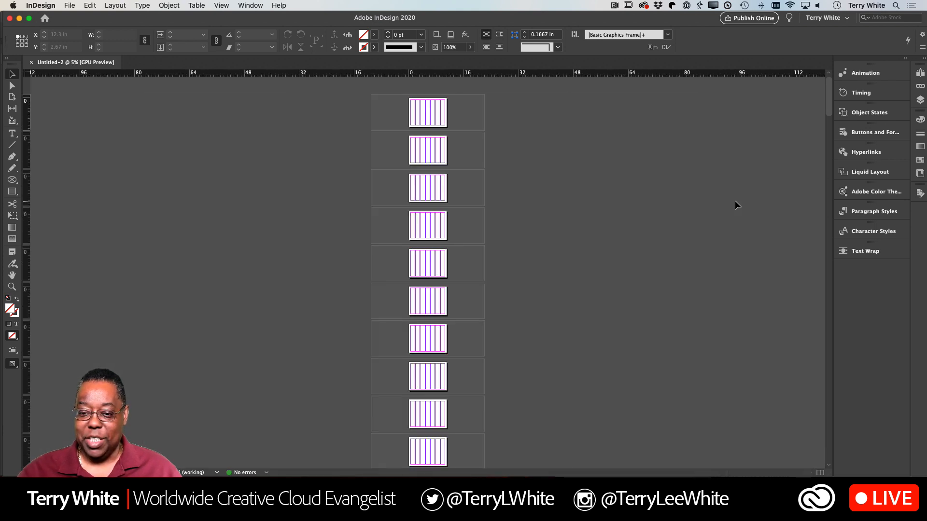
{"action": "scroll", "coordinate": [685, 211], "scroll_direction": "down", "scroll_amount": 3}
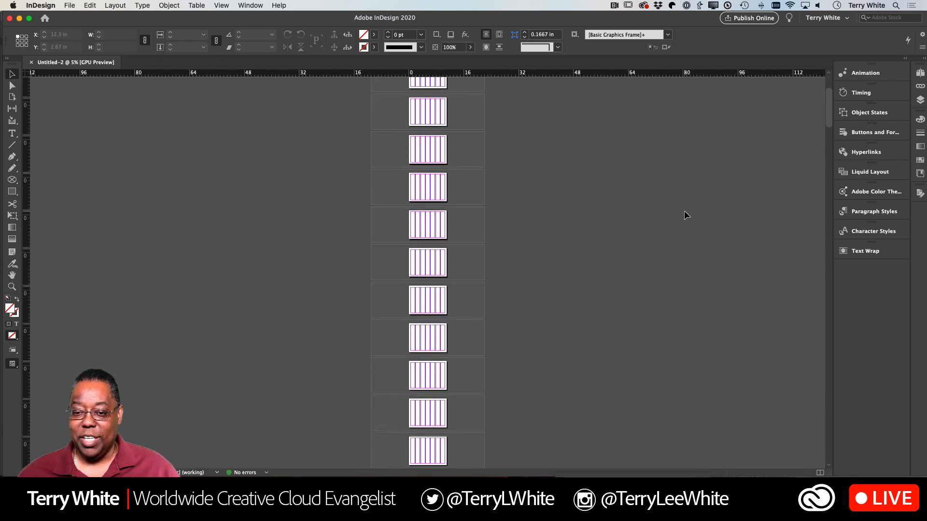
{"action": "scroll", "coordinate": [685, 211], "scroll_direction": "down", "scroll_amount": 3}
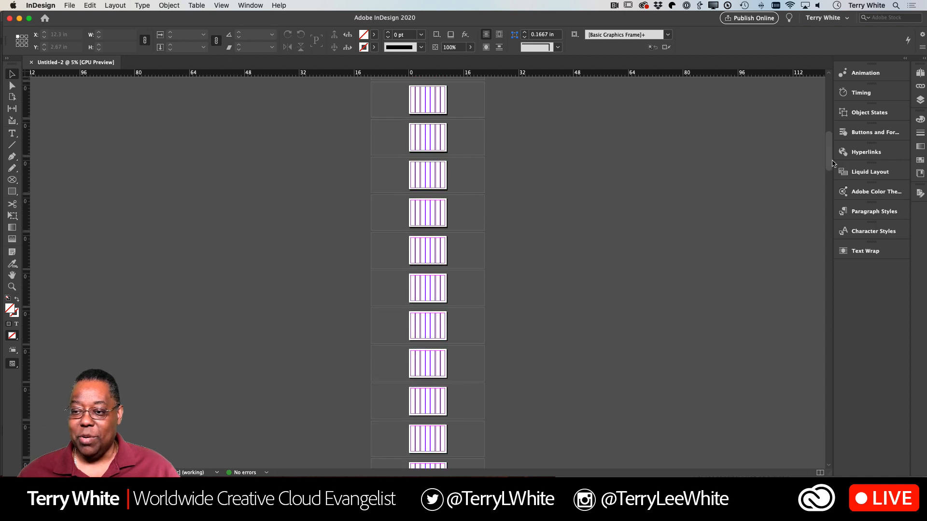
{"action": "left_click_drag", "start_coordinate": [827, 160], "coordinate": [832, 38]}
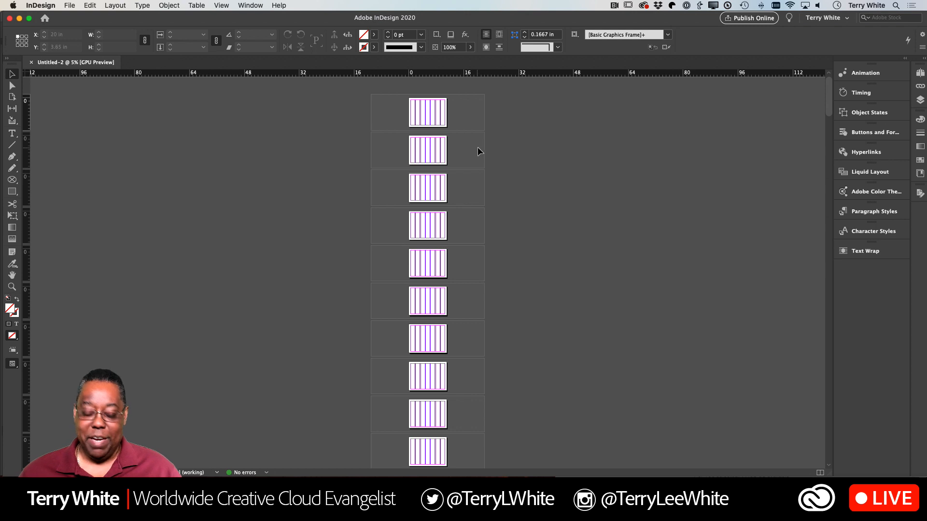
{"action": "key", "text": "z"}
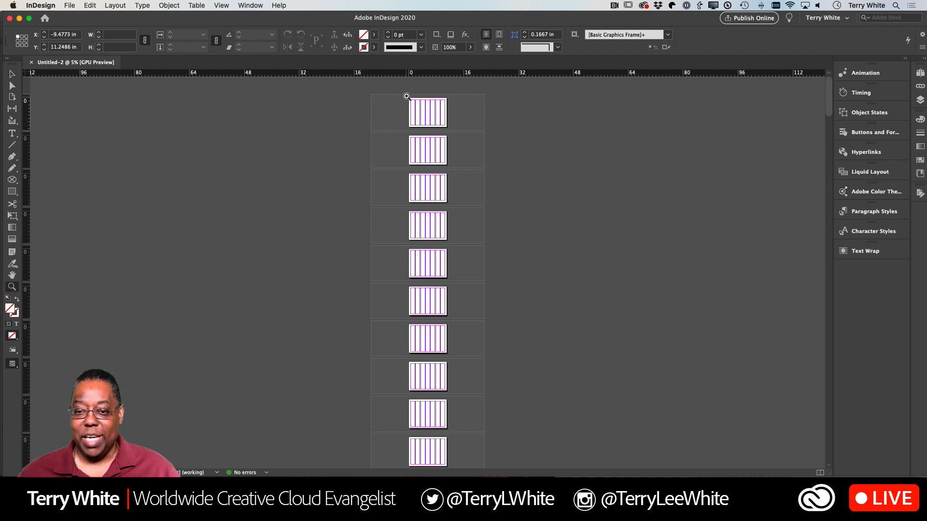
{"action": "left_click_drag", "start_coordinate": [407, 94], "coordinate": [653, 273]}
{"action": "left_click_drag", "start_coordinate": [562, 185], "coordinate": [595, 210]}
{"action": "left_click_drag", "start_coordinate": [537, 170], "coordinate": [539, 194]}
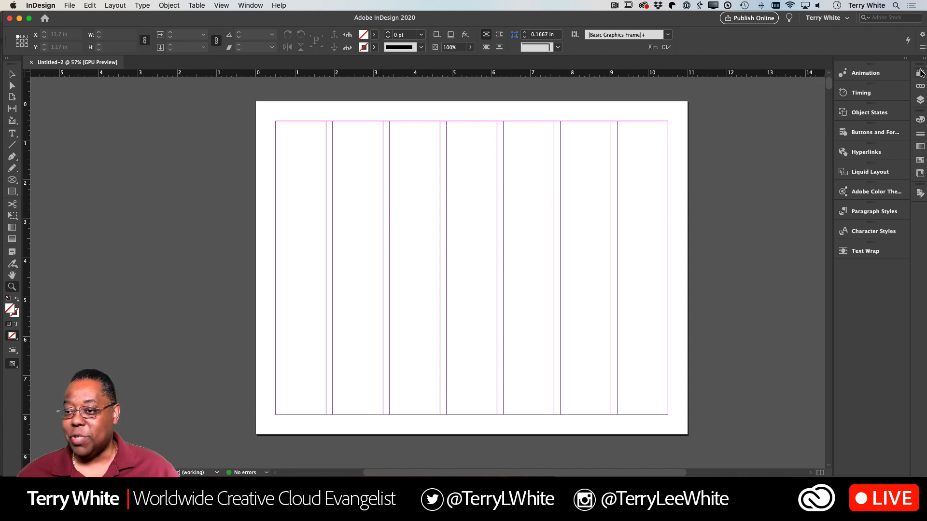
Step: Detach Pages as a floating panel over the workspace and lengthen it so more page thumbnails fit
{"action": "left_click", "coordinate": [919, 72]}
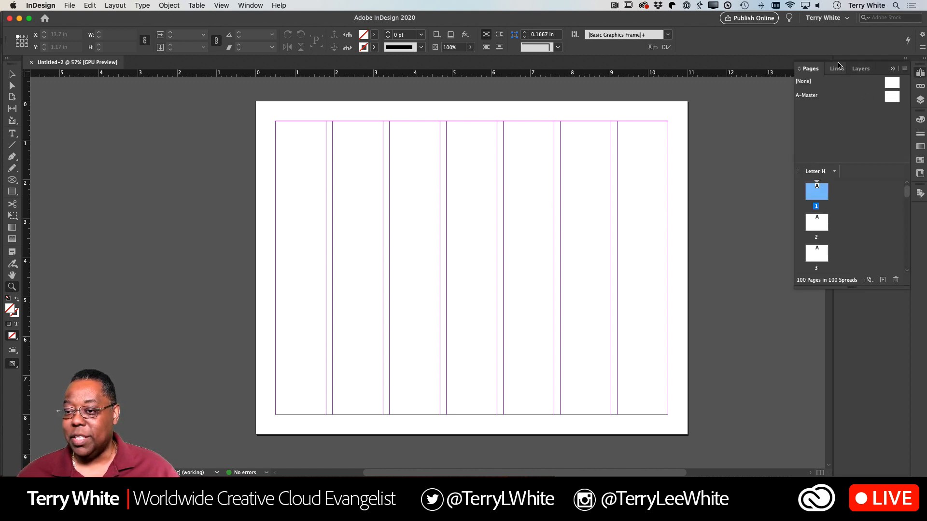
{"action": "left_click_drag", "start_coordinate": [811, 69], "coordinate": [757, 85]}
{"action": "left_click", "coordinate": [893, 69]}
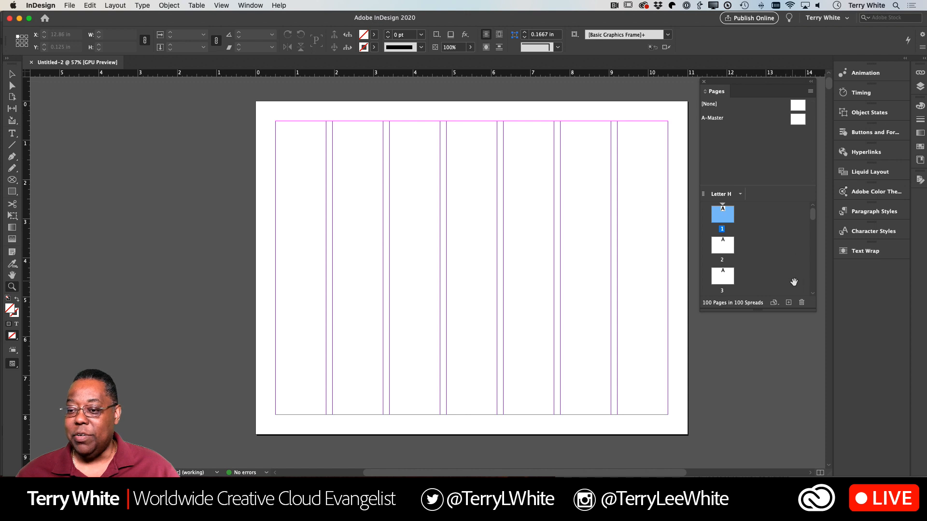
{"action": "left_click_drag", "start_coordinate": [815, 312], "coordinate": [819, 427]}
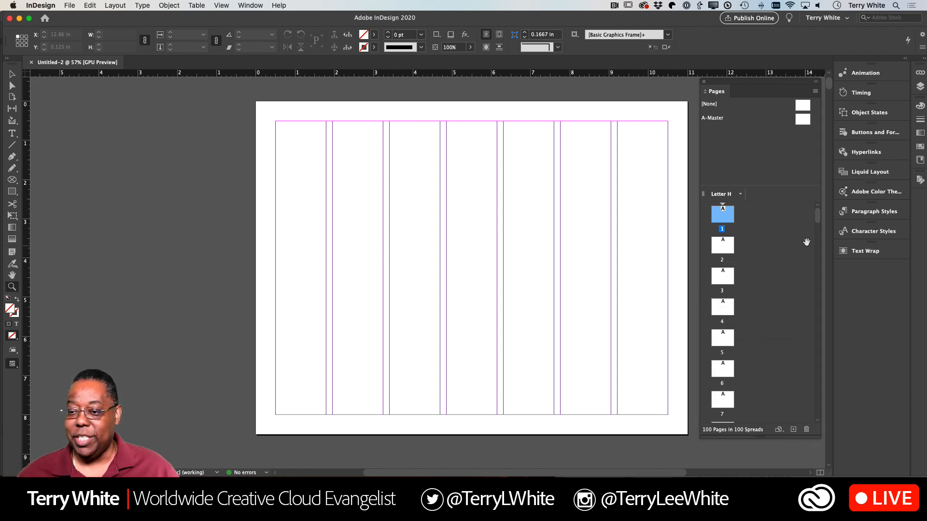
{"action": "mouse_move", "coordinate": [817, 216]}
{"action": "left_mouse_down"}
{"action": "mouse_move", "coordinate": [817, 445]}
{"action": "mouse_move", "coordinate": [817, 210]}
{"action": "left_mouse_up"}
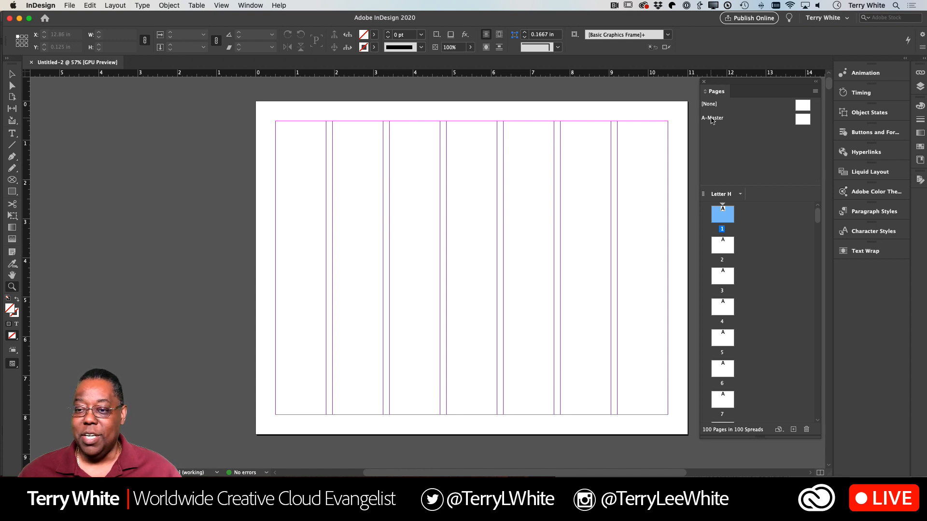
Step: Open A-Master for editing and rename it Default Master, keeping the prefix A
{"action": "double_click", "coordinate": [714, 119]}
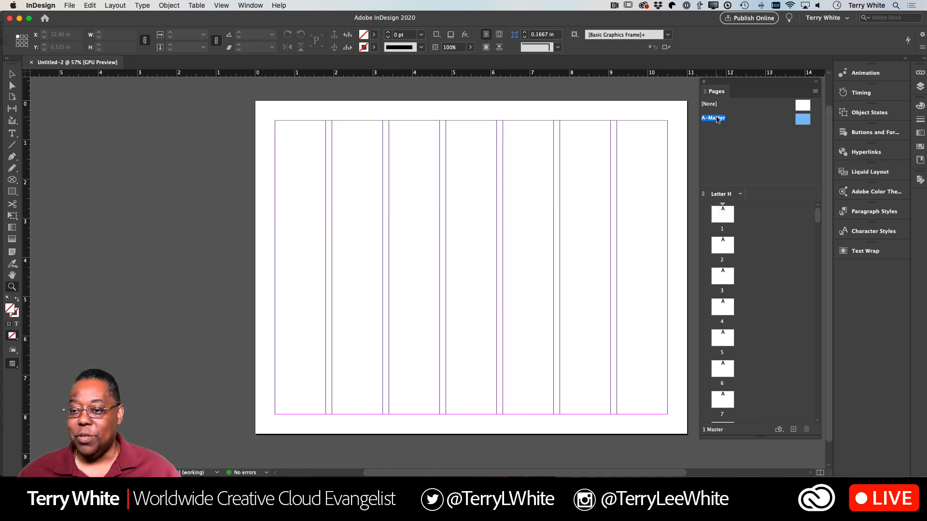
{"action": "right_click", "coordinate": [716, 119]}
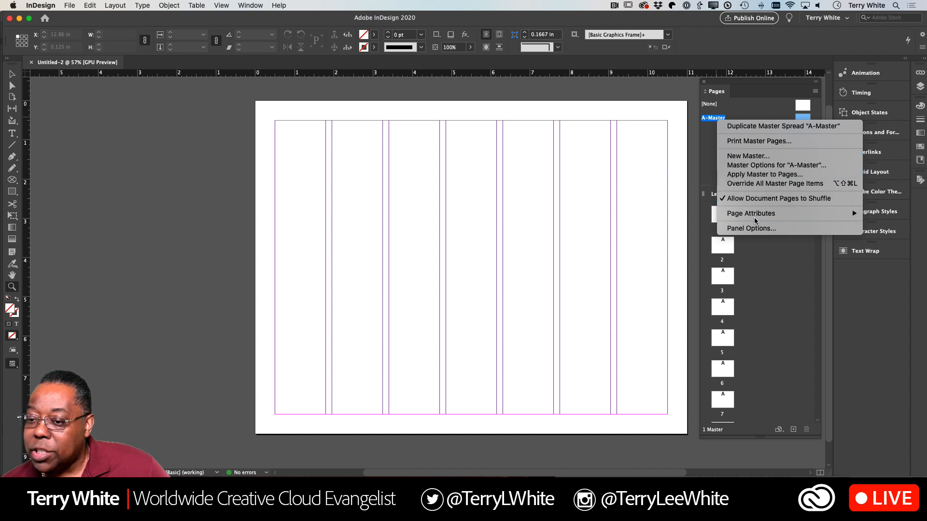
{"action": "mouse_move", "coordinate": [756, 220]}
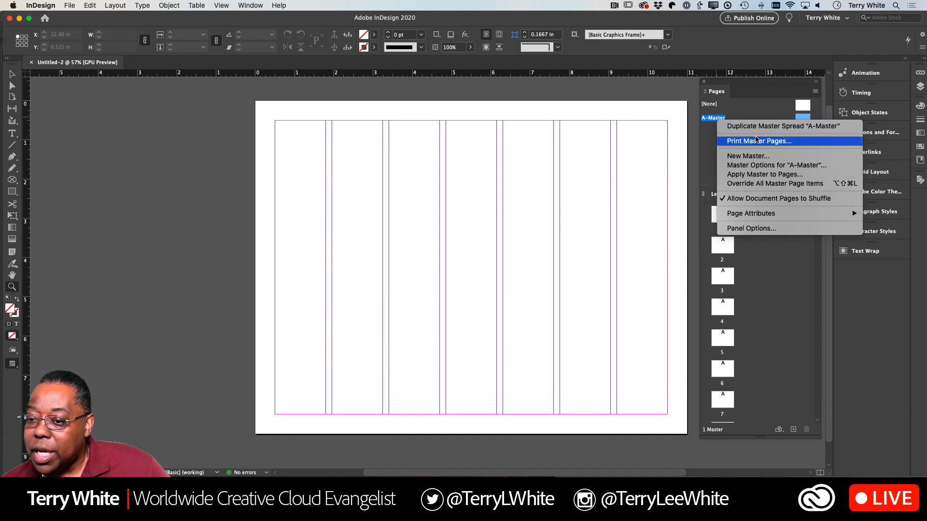
{"action": "left_click", "coordinate": [743, 118]}
{"action": "left_click", "coordinate": [815, 92]}
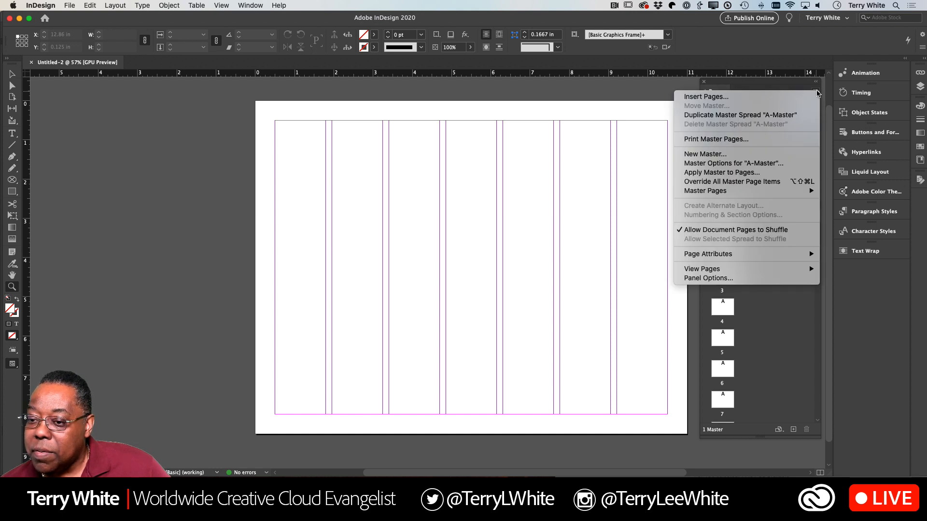
{"action": "left_click", "coordinate": [724, 163]}
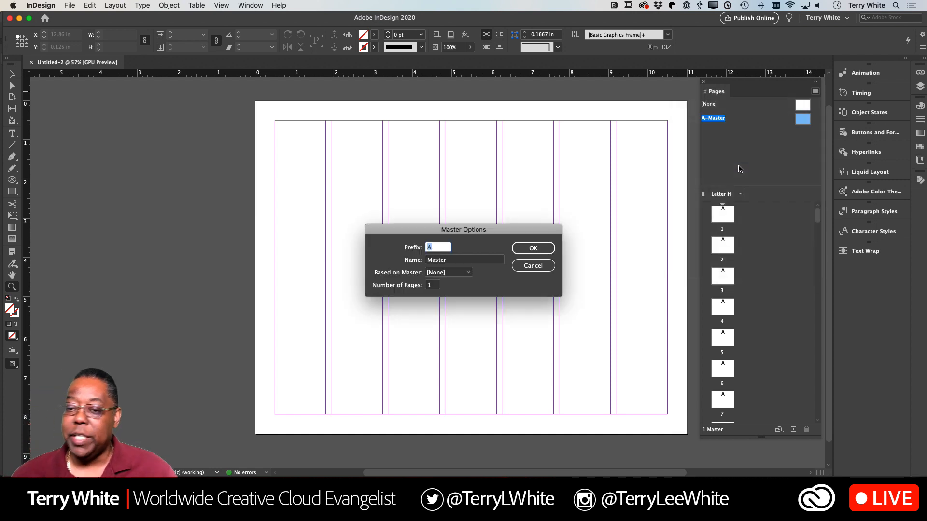
{"action": "key", "text": "Tab"}
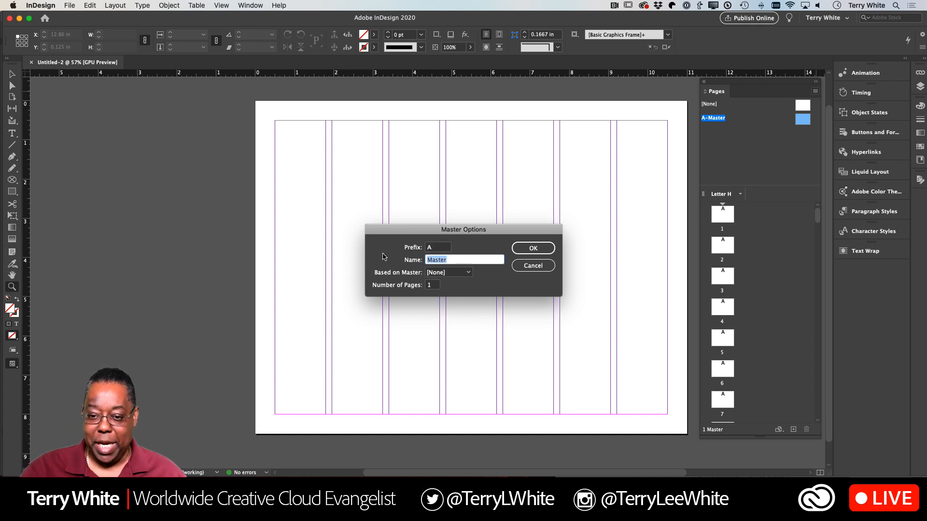
{"action": "type", "text": "De"}
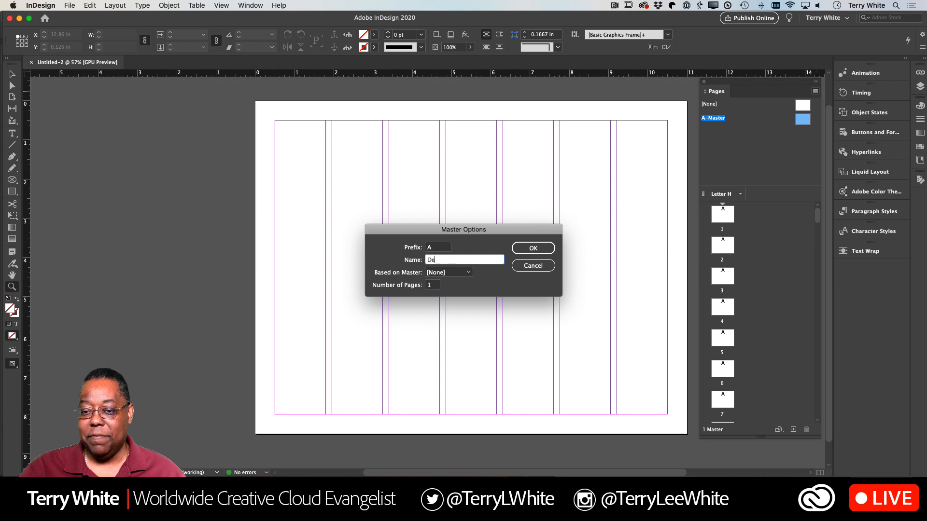
{"action": "type", "text": "fault"}
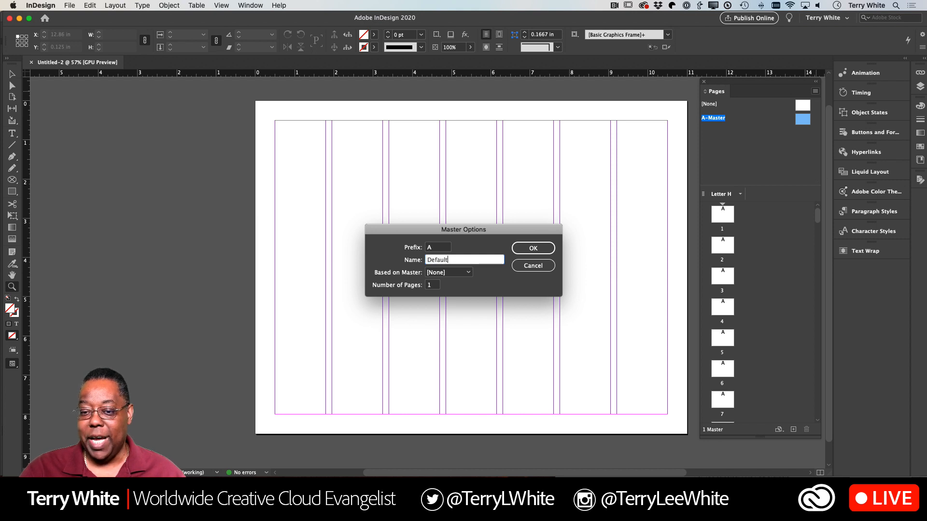
{"action": "type", "text": " Master"}
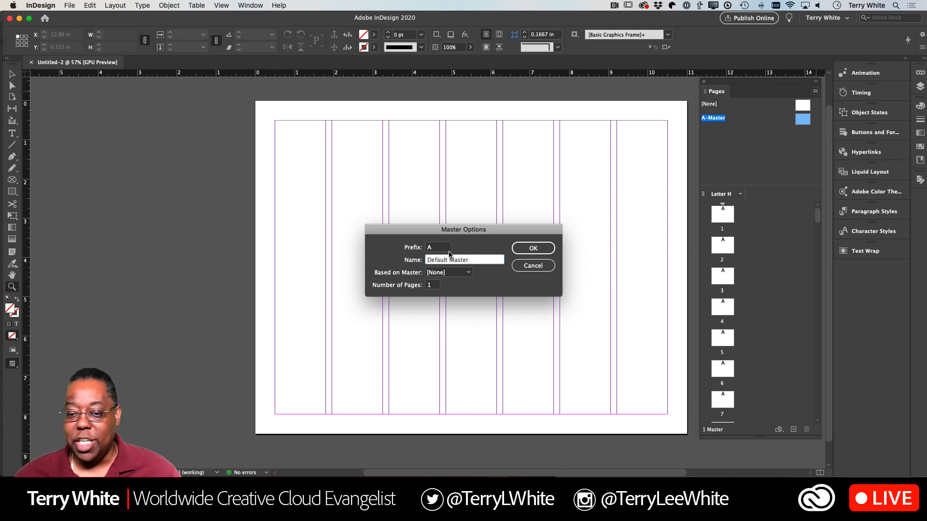
{"action": "left_click", "coordinate": [535, 247]}
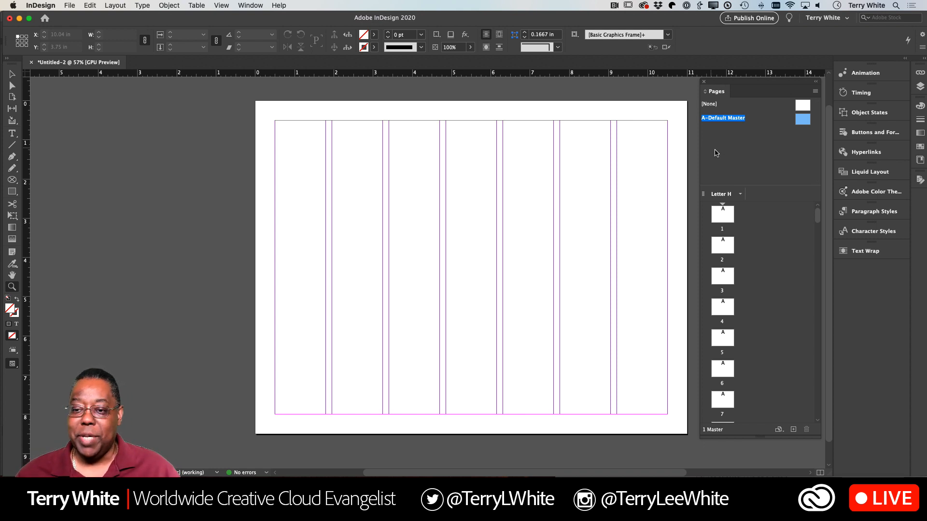
{"action": "scroll", "coordinate": [628, 175], "scroll_direction": "right", "scroll_amount": 5}
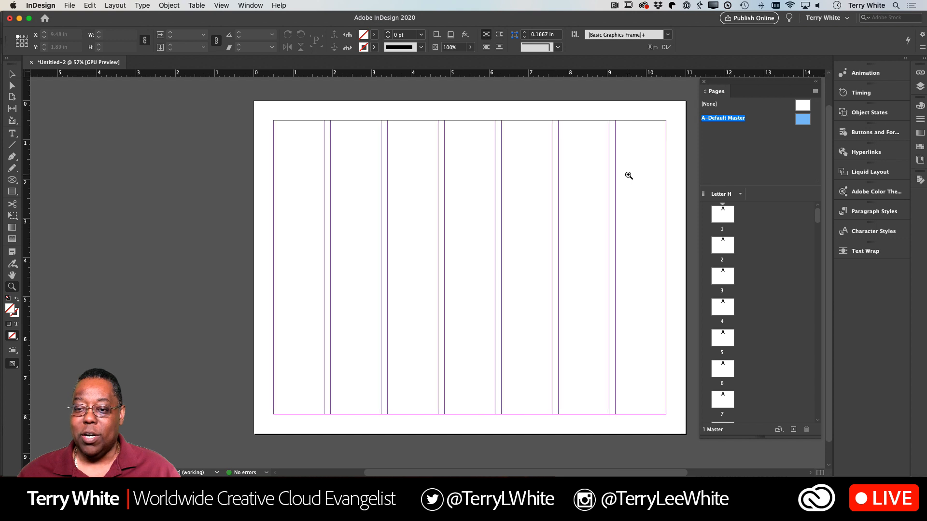
{"action": "scroll", "coordinate": [628, 176], "scroll_direction": "left", "scroll_amount": 1}
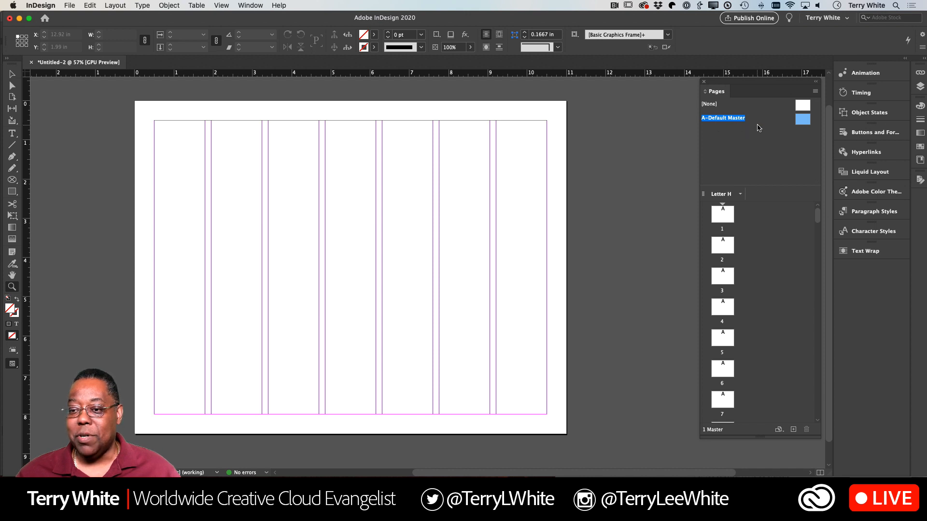
Step: Open the A-Default Master page for editing and look over its column layout from top to bottom
{"action": "double_click", "coordinate": [801, 121]}
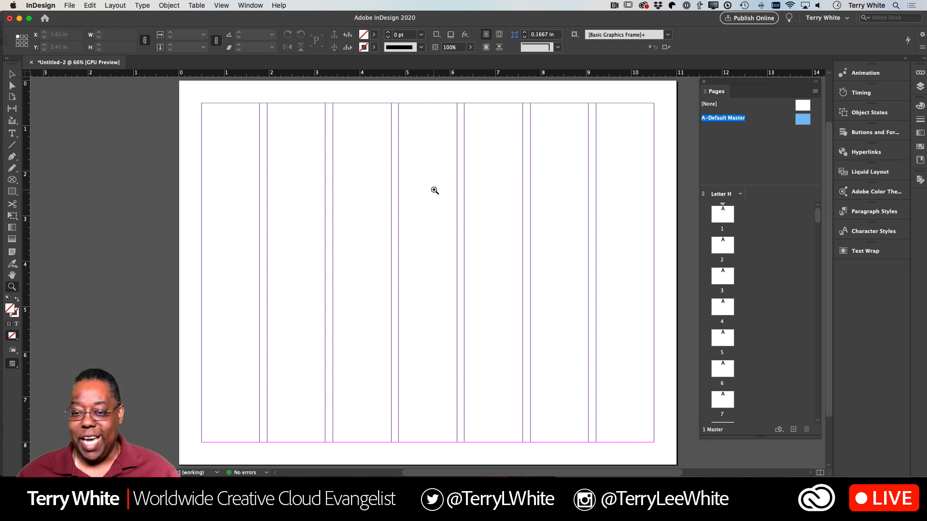
{"action": "scroll", "coordinate": [434, 191], "scroll_direction": "down", "scroll_amount": 3}
{"action": "scroll", "coordinate": [434, 191], "scroll_direction": "up", "scroll_amount": 3}
{"action": "scroll", "coordinate": [434, 191], "scroll_direction": "down", "scroll_amount": 3}
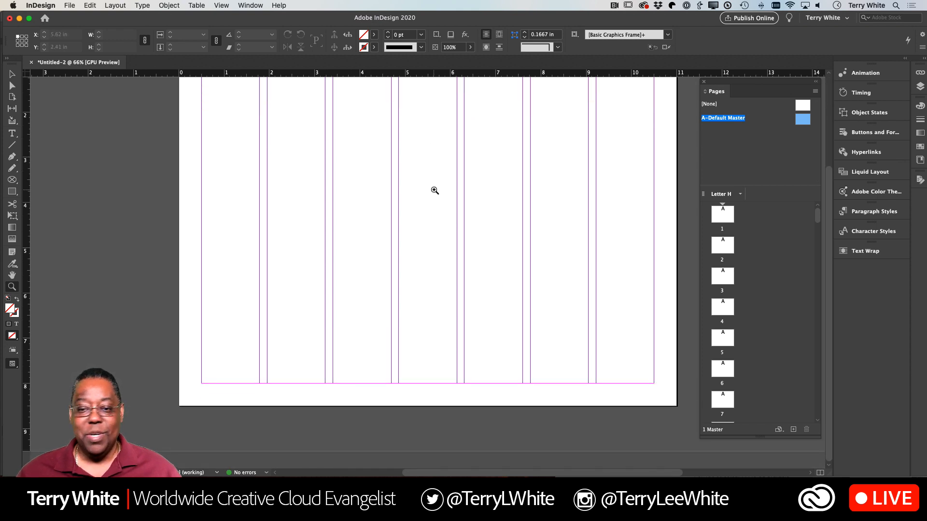
{"action": "scroll", "coordinate": [434, 191], "scroll_direction": "up", "scroll_amount": 3}
{"action": "scroll", "coordinate": [434, 191], "scroll_direction": "down", "scroll_amount": 3}
{"action": "scroll", "coordinate": [435, 191], "scroll_direction": "up", "scroll_amount": 4}
{"action": "scroll", "coordinate": [434, 191], "scroll_direction": "down", "scroll_amount": 4}
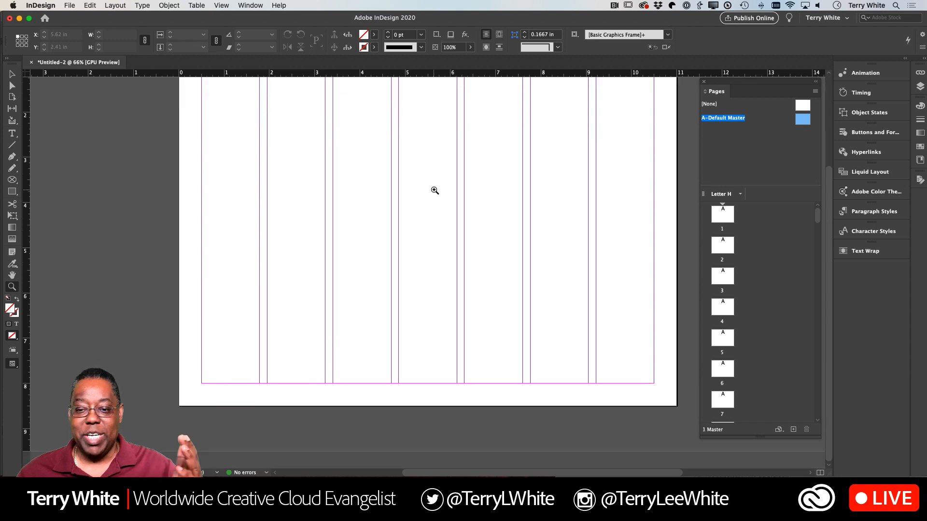
{"action": "scroll", "coordinate": [435, 190], "scroll_direction": "up", "scroll_amount": 4}
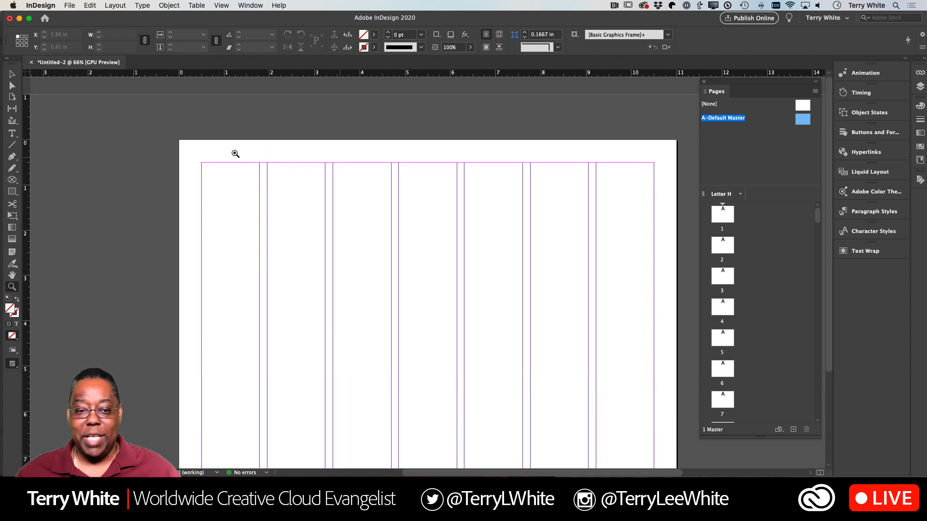
Step: Add a centered header text frame above the columns, spanning margin to margin, reading "How to work with Master Pages in Adobe InDesign"
{"action": "left_click", "coordinate": [16, 132]}
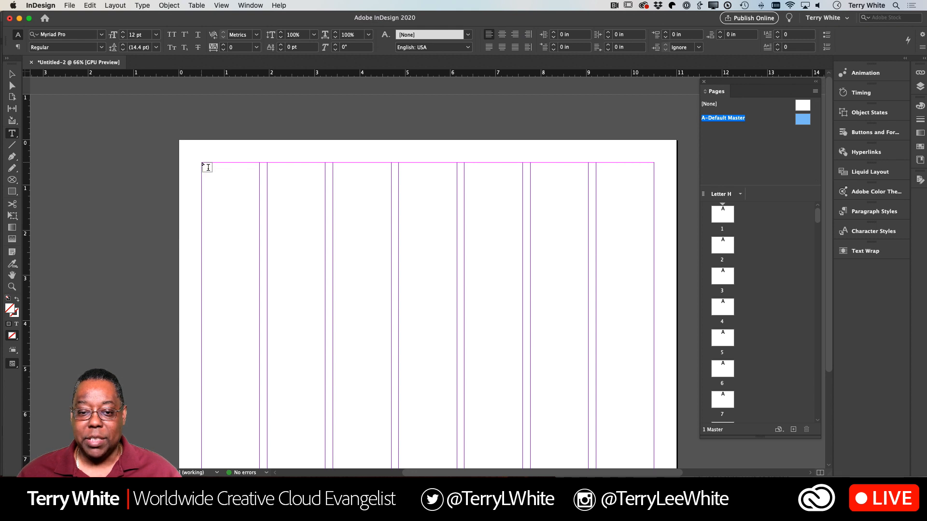
{"action": "left_click_drag", "start_coordinate": [202, 163], "coordinate": [654, 148]}
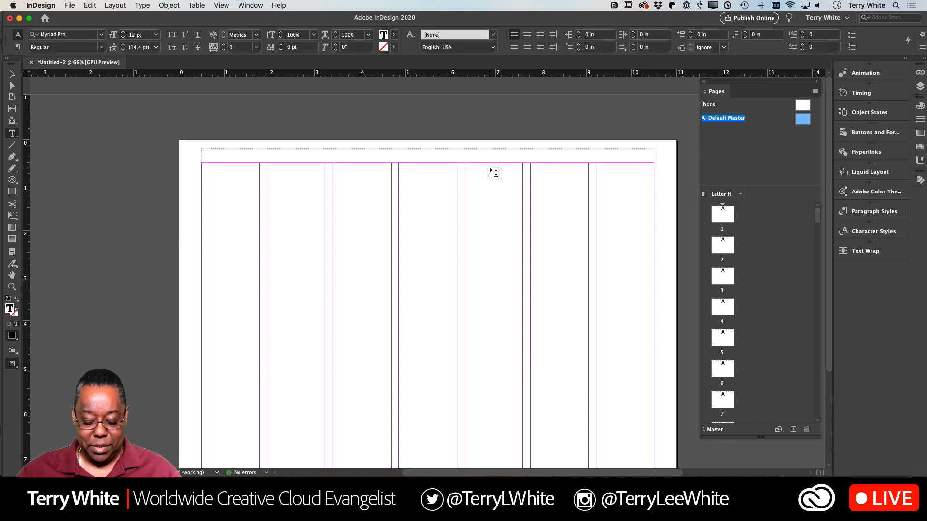
{"action": "type", "text": "How to"}
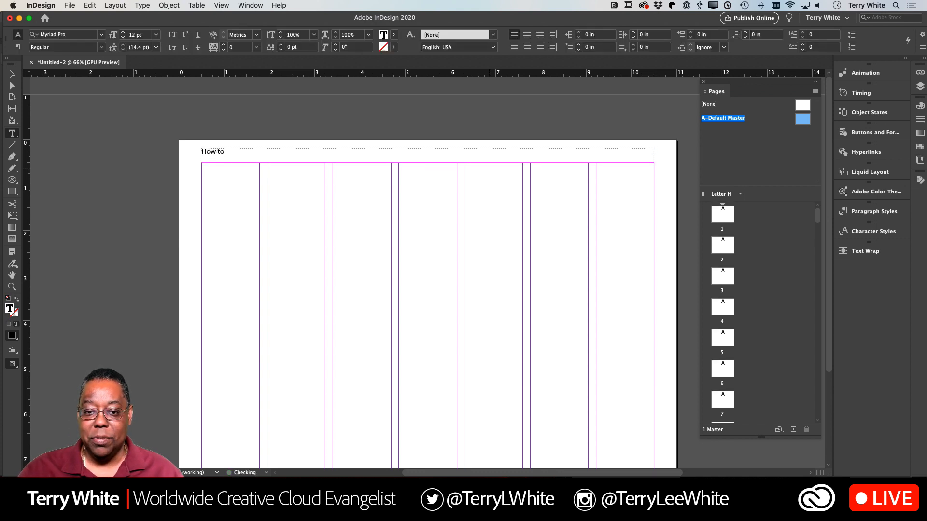
{"action": "type", "text": " work with M"}
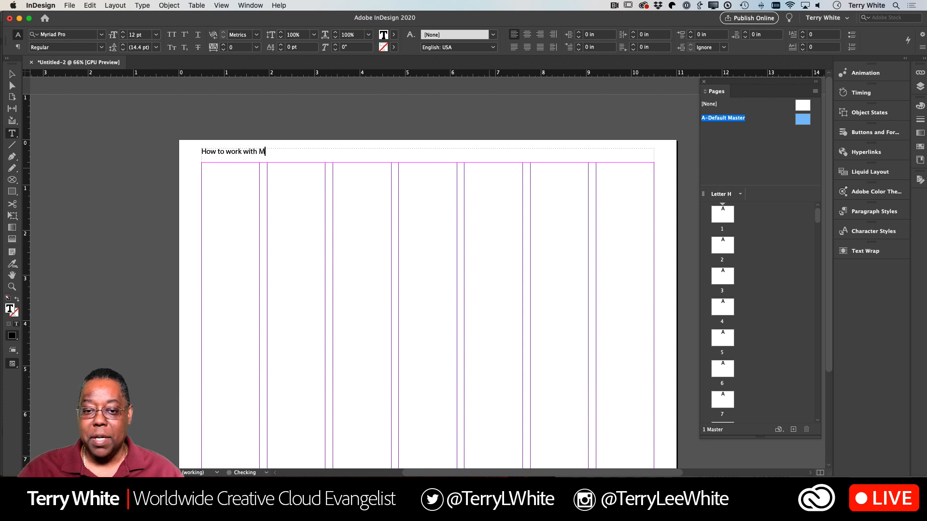
{"action": "type", "text": "aster Page"}
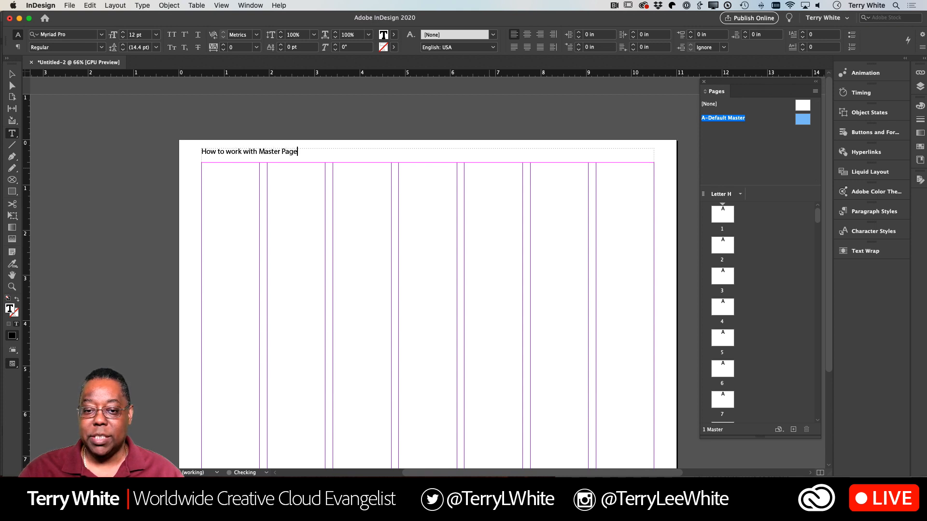
{"action": "type", "text": "s in Adobe I"}
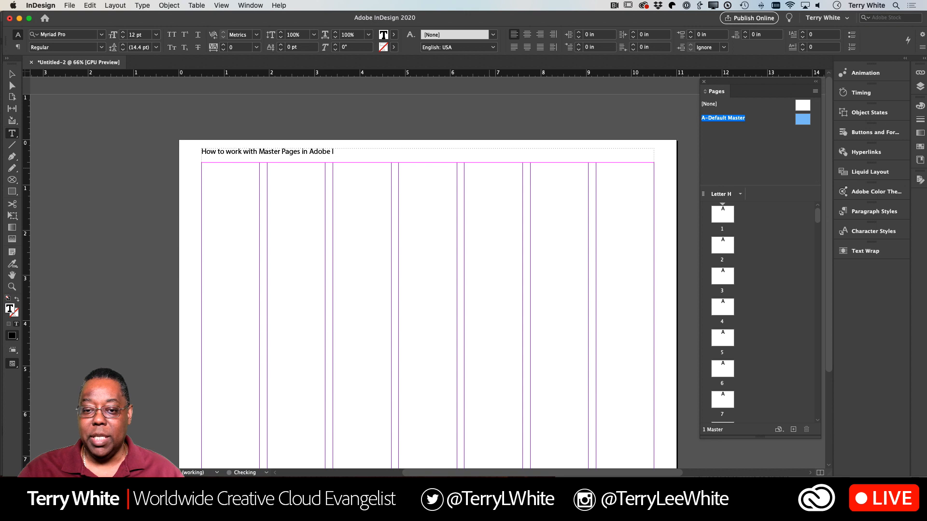
{"action": "type", "text": "nDesign"}
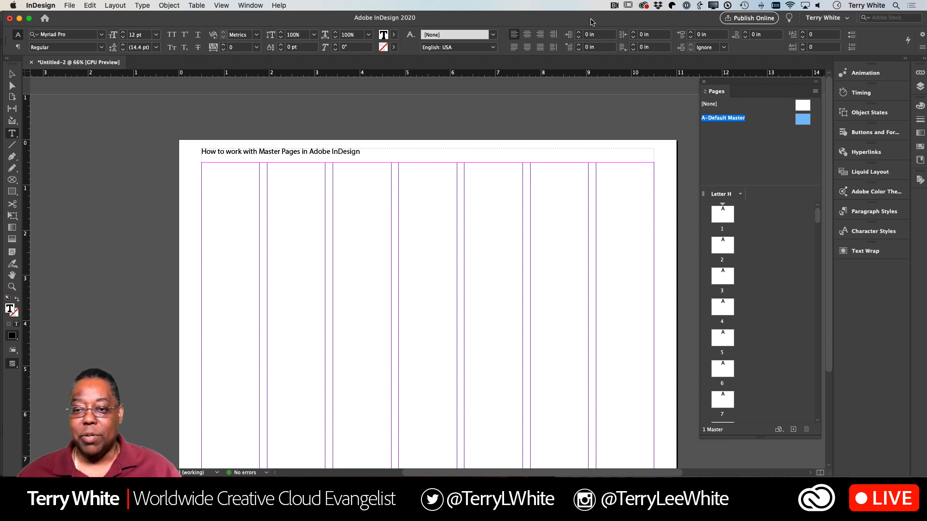
{"action": "left_click", "coordinate": [527, 35]}
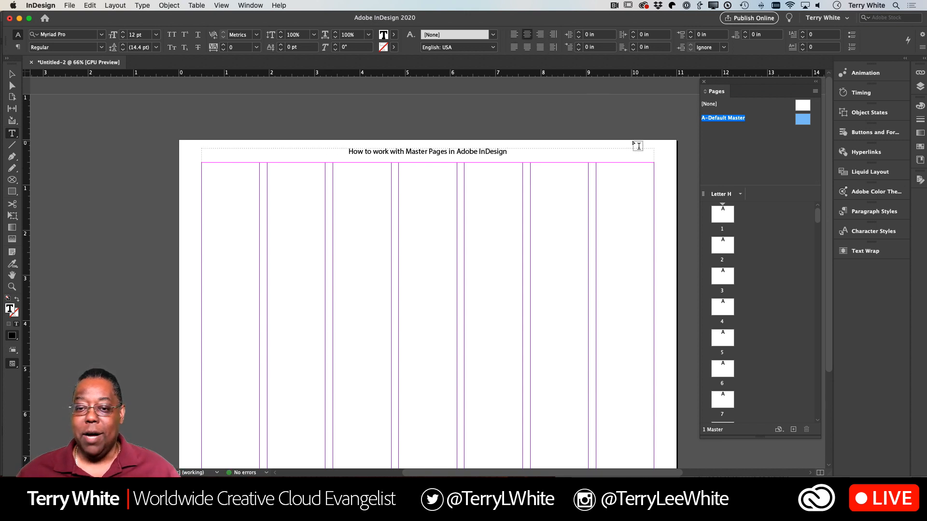
Step: Check pages 1, 37 and 100 for the header inherited from the master page
{"action": "double_click", "coordinate": [723, 216]}
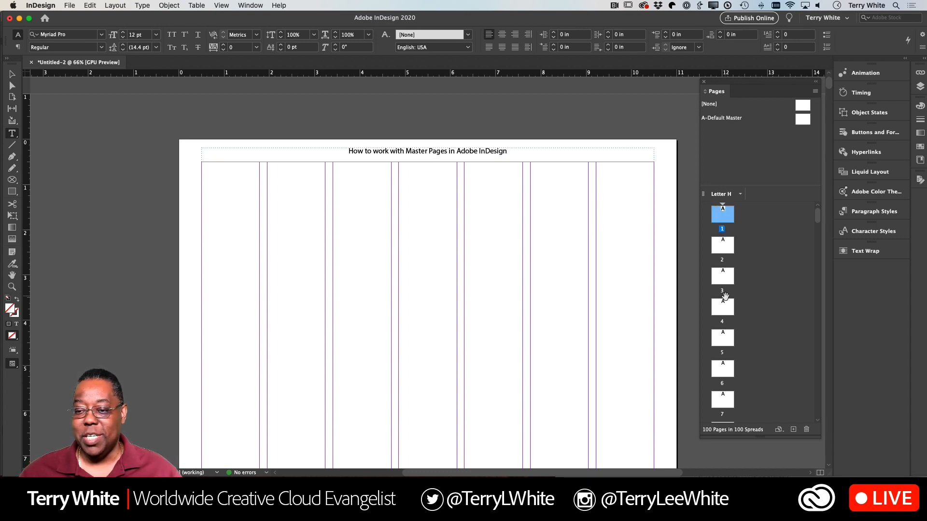
{"action": "scroll", "coordinate": [730, 303], "scroll_direction": "down", "scroll_amount": 20}
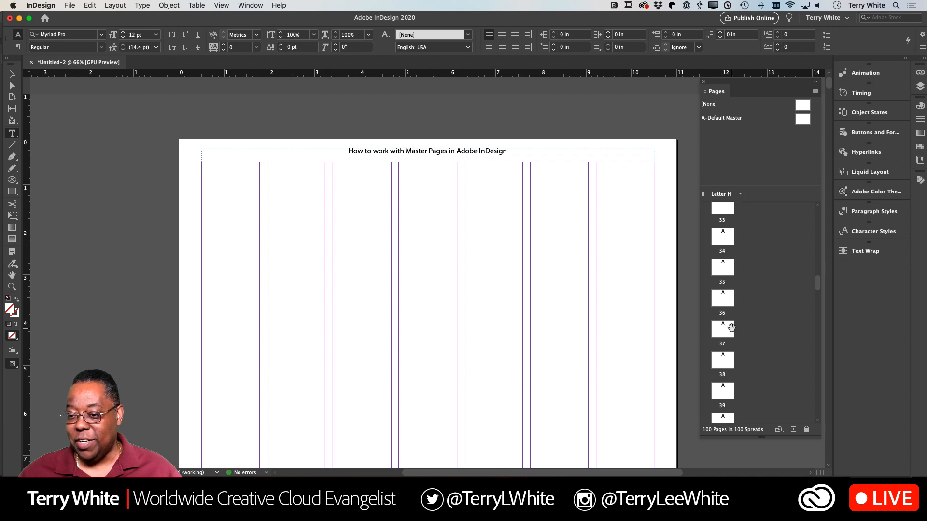
{"action": "double_click", "coordinate": [722, 309]}
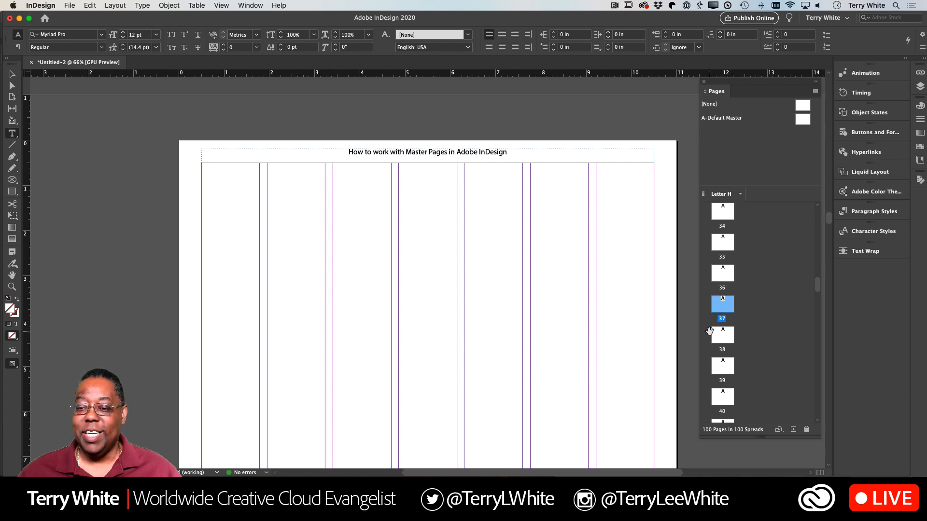
{"action": "scroll", "coordinate": [728, 331], "scroll_direction": "down", "scroll_amount": 20}
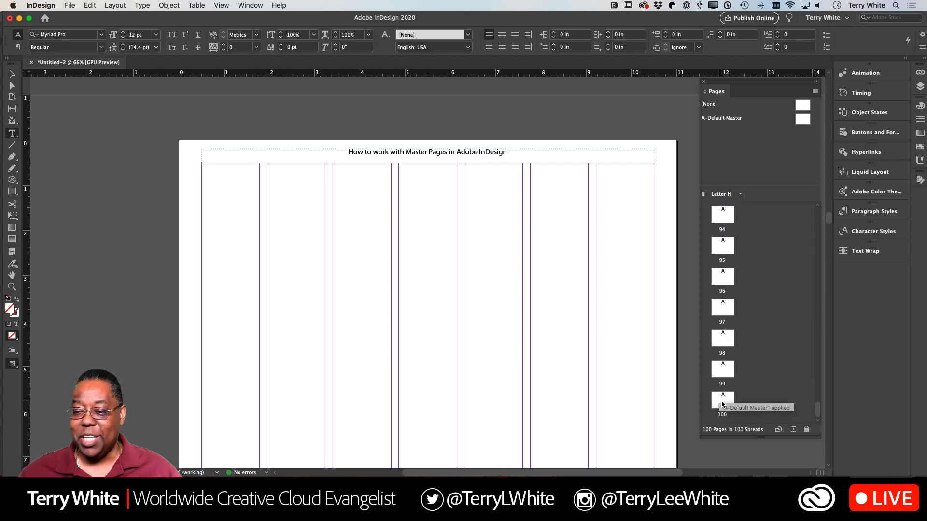
{"action": "double_click", "coordinate": [722, 401]}
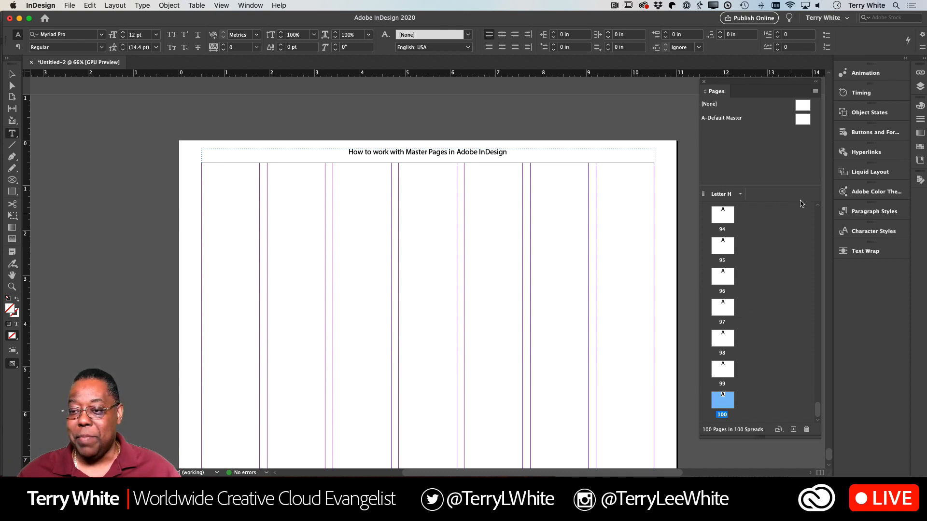
Step: On the Default Master, draw a rectangle about 1.29 by 7.47 in over the first column and fill it with C=100 M=0 Y=0 K=0
{"action": "left_click", "coordinate": [801, 121]}
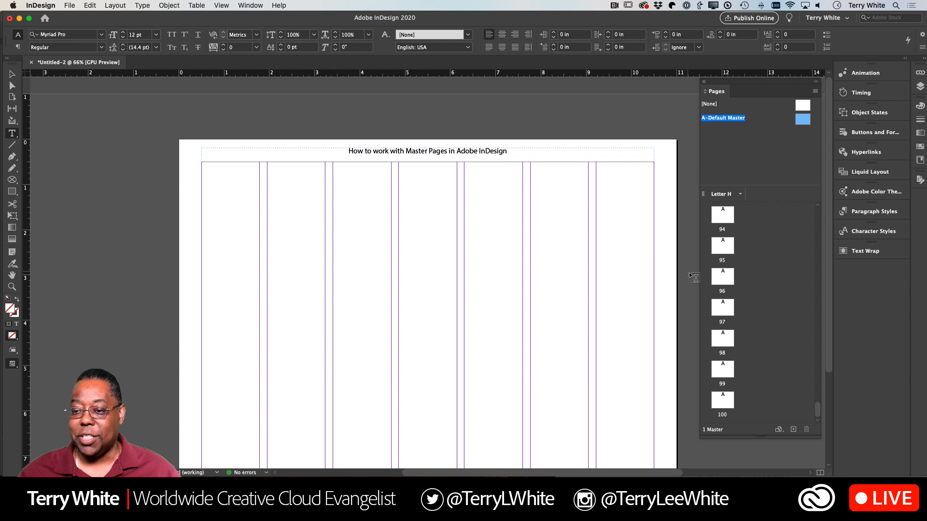
{"action": "scroll", "coordinate": [436, 273], "scroll_direction": "down", "scroll_amount": 3}
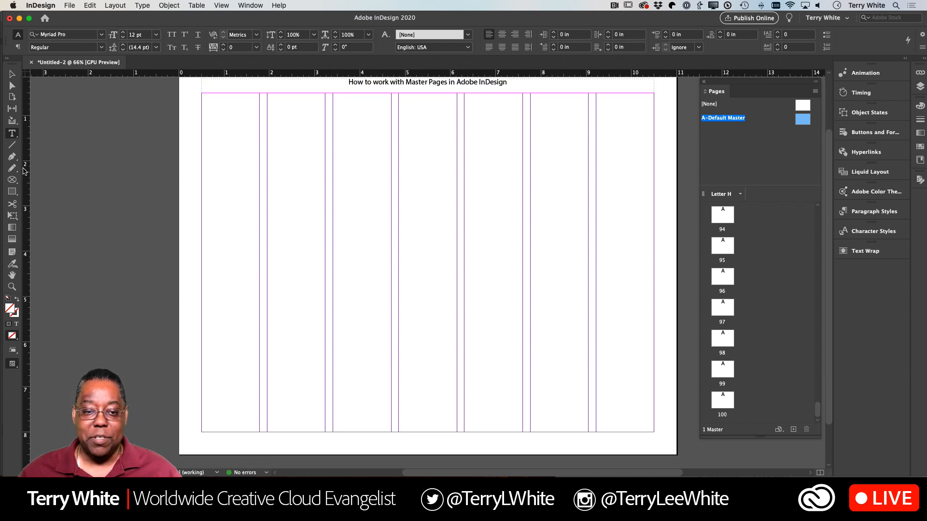
{"action": "left_click", "coordinate": [12, 192]}
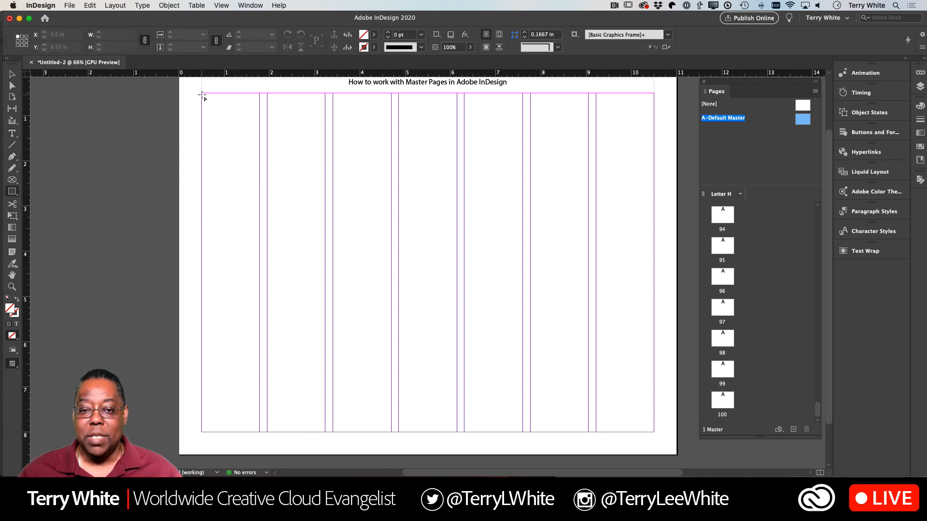
{"action": "left_click_drag", "start_coordinate": [201, 94], "coordinate": [260, 433]}
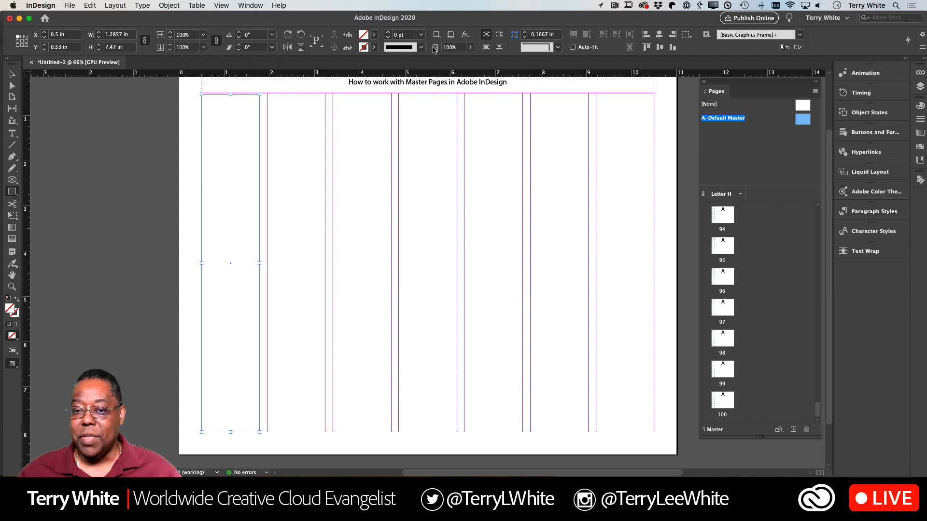
{"action": "left_click", "coordinate": [374, 34]}
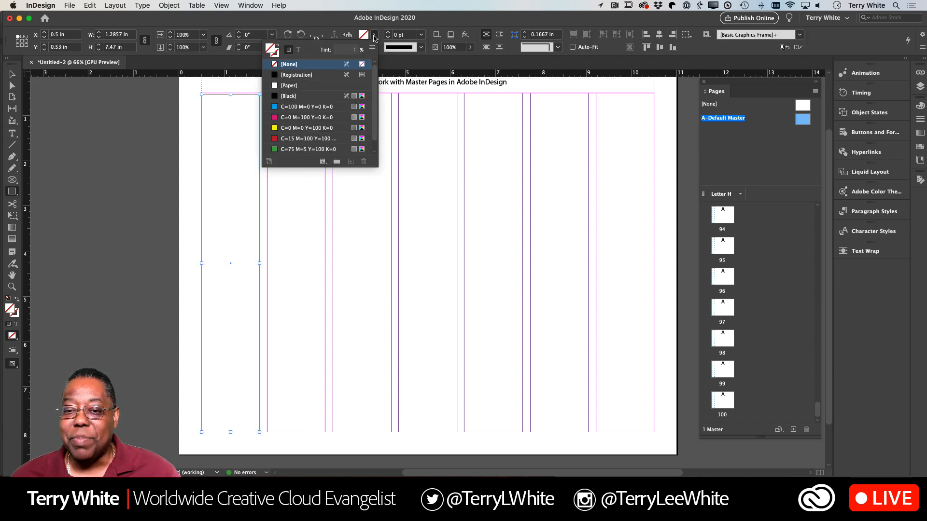
{"action": "left_click", "coordinate": [292, 107]}
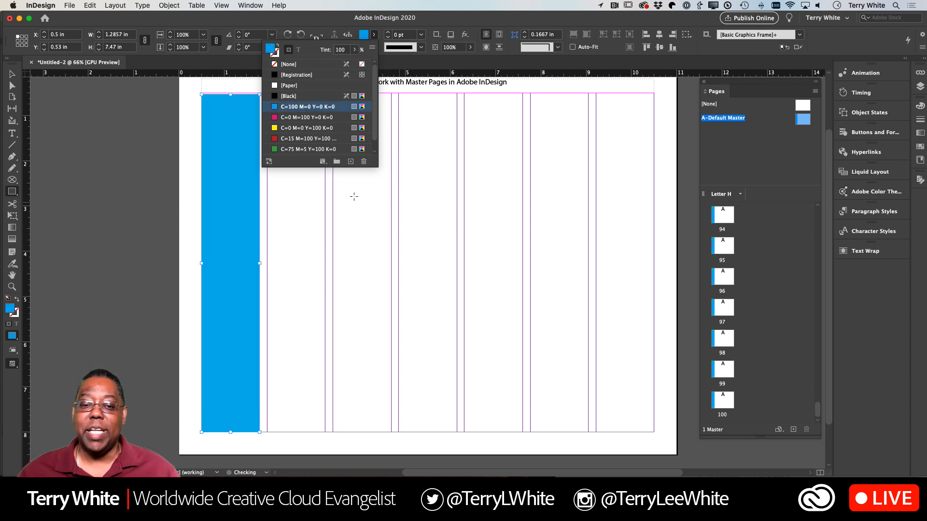
{"action": "left_click", "coordinate": [12, 74]}
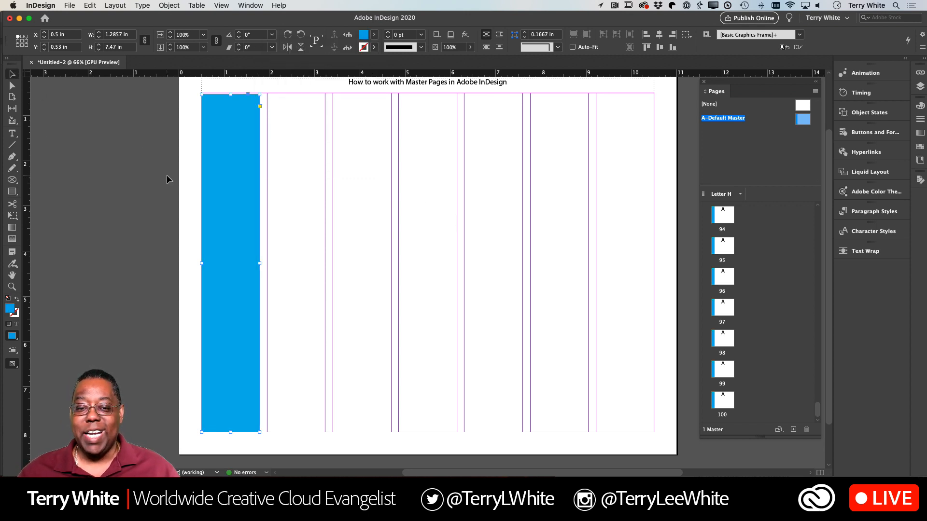
{"action": "left_click", "coordinate": [476, 232]}
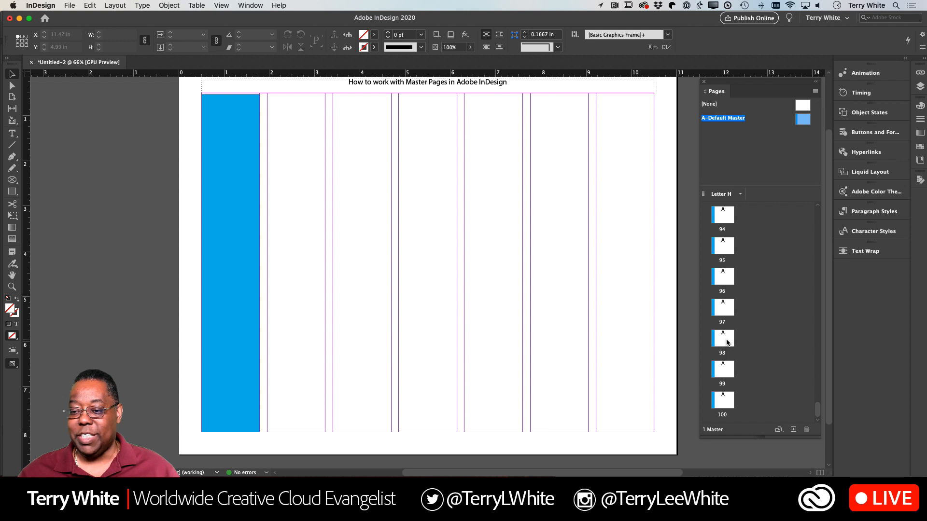
Step: Check pages 1 and 5 for the cyan column inherited from the master page
{"action": "scroll", "coordinate": [750, 324], "scroll_direction": "up", "scroll_amount": 20}
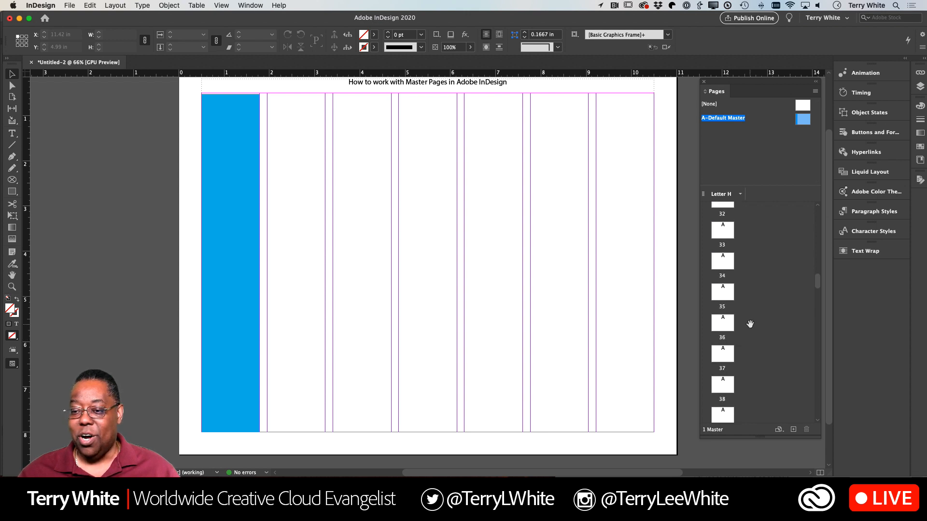
{"action": "scroll", "coordinate": [750, 324], "scroll_direction": "up", "scroll_amount": 15}
{"action": "double_click", "coordinate": [721, 218]}
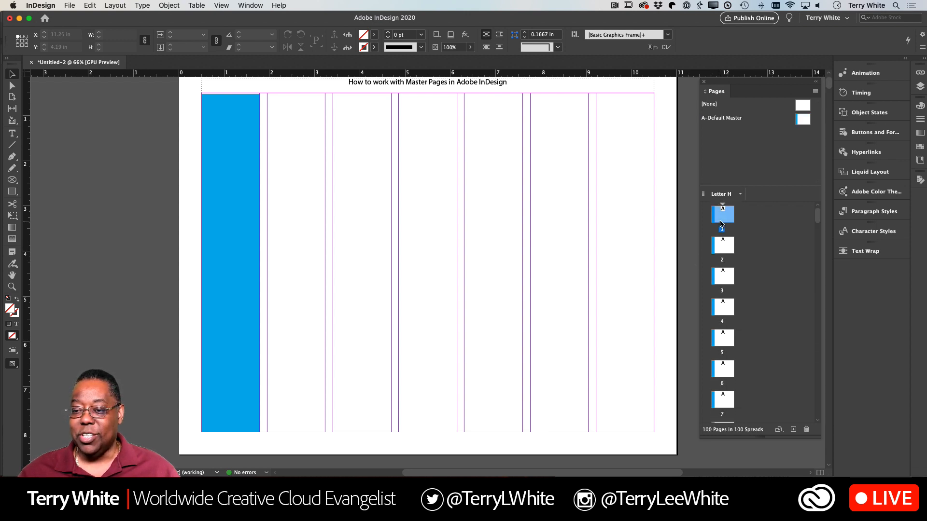
{"action": "double_click", "coordinate": [722, 340]}
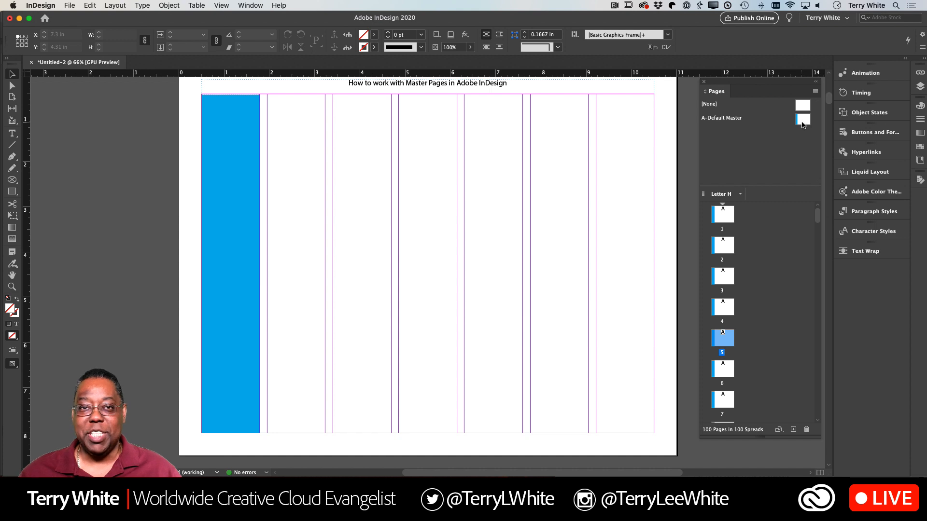
Step: Delete the cyan rectangle in the first column from the Default Master
{"action": "double_click", "coordinate": [802, 119]}
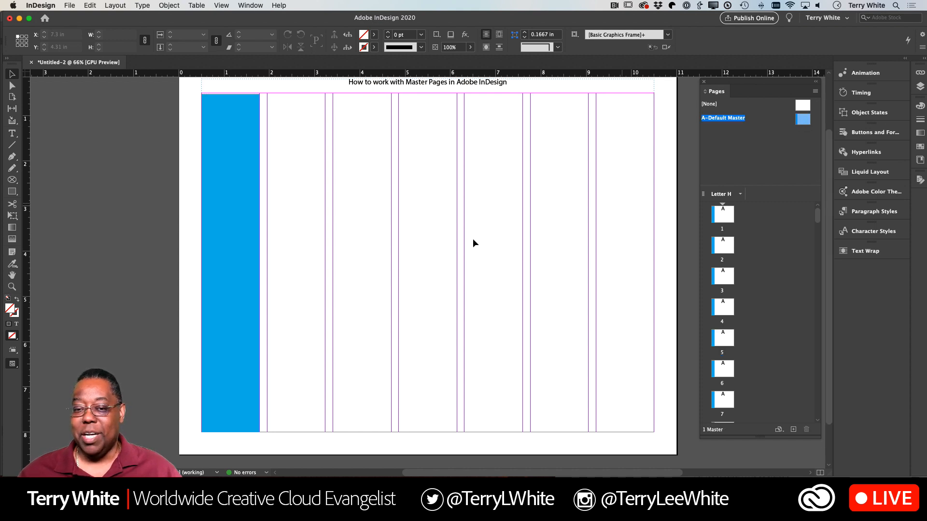
{"action": "left_click", "coordinate": [222, 281]}
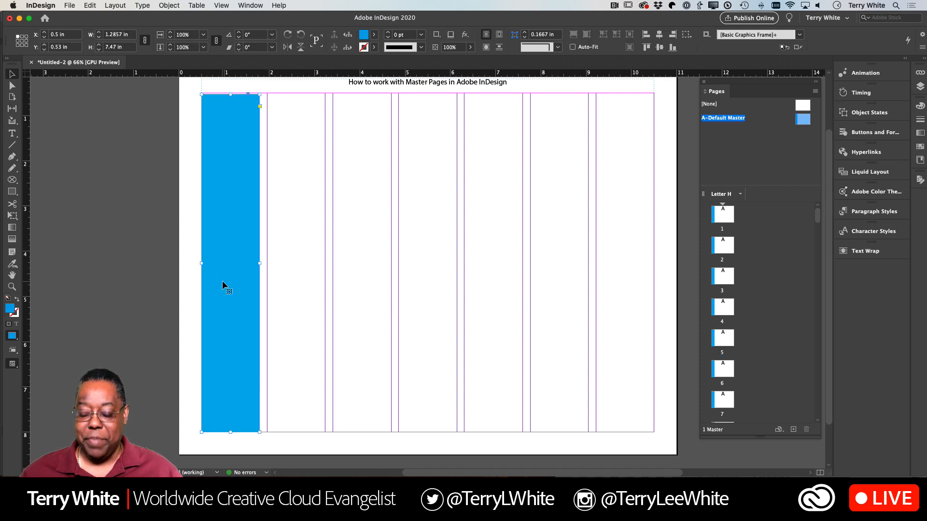
{"action": "key", "text": "Delete"}
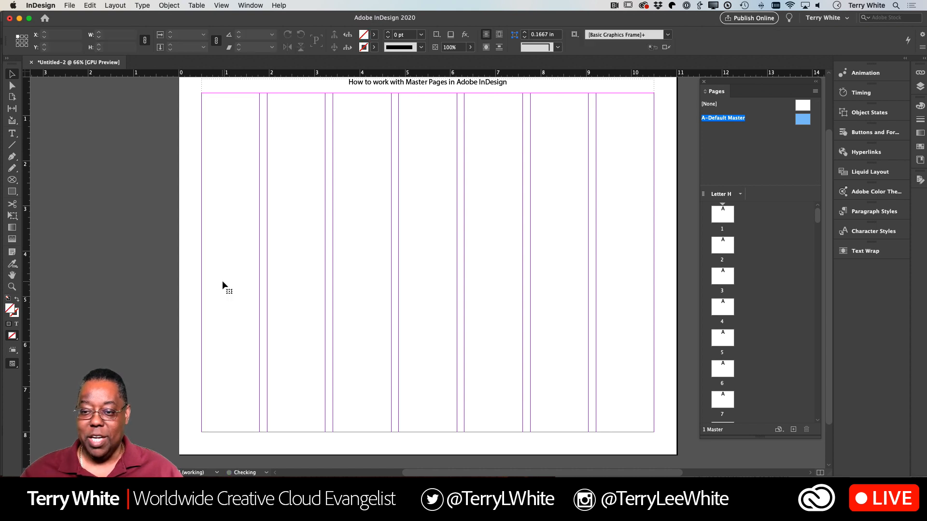
Step: Examine the header area on page 1 and on page 2
{"action": "left_click", "coordinate": [719, 221]}
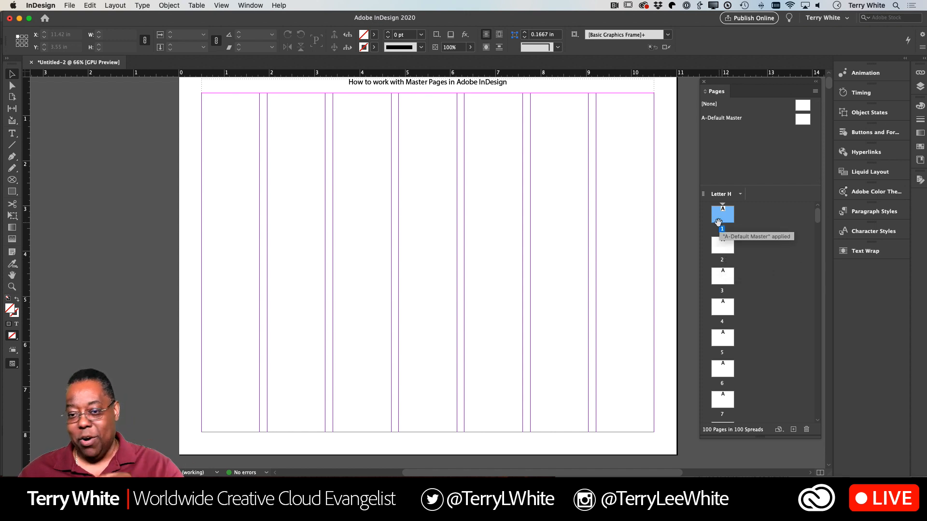
{"action": "scroll", "coordinate": [588, 239], "scroll_direction": "up", "scroll_amount": 3}
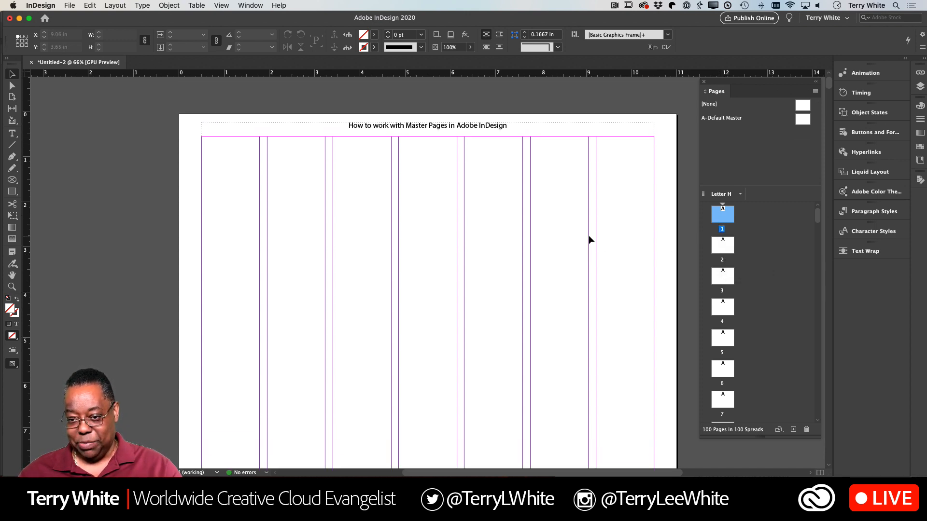
{"action": "scroll", "coordinate": [589, 239], "scroll_direction": "right", "scroll_amount": 2}
{"action": "scroll", "coordinate": [588, 239], "scroll_direction": "right", "scroll_amount": 2}
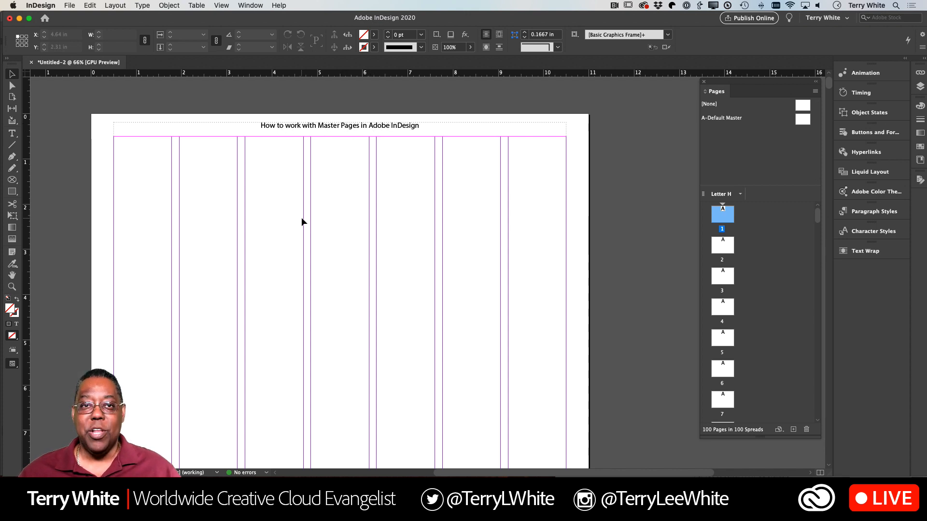
{"action": "double_click", "coordinate": [722, 246]}
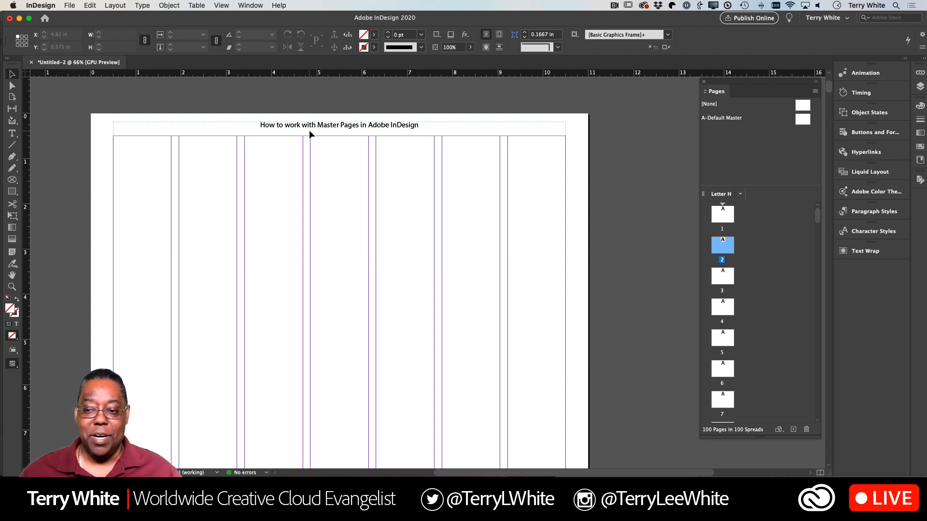
Step: On the Default Master, capitalize "work" in the header so it reads "How to Work with Master Pages in Adobe InDesign"
{"action": "left_click", "coordinate": [805, 121]}
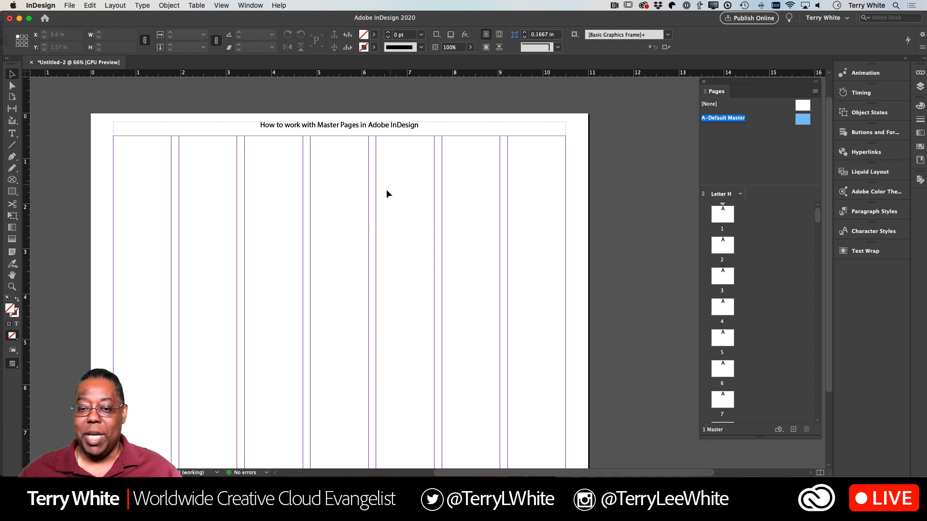
{"action": "double_click", "coordinate": [286, 125]}
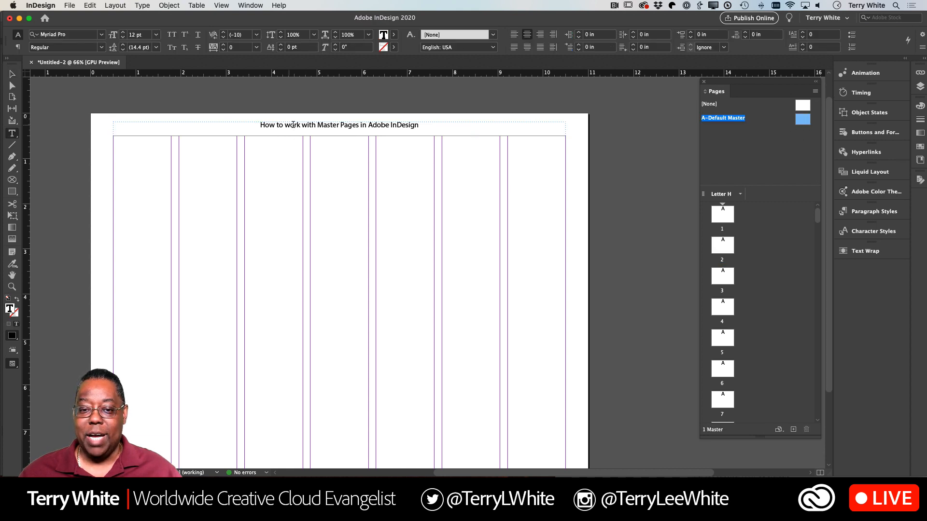
{"action": "key", "text": "BackSpace"}
{"action": "type", "text": "W"}
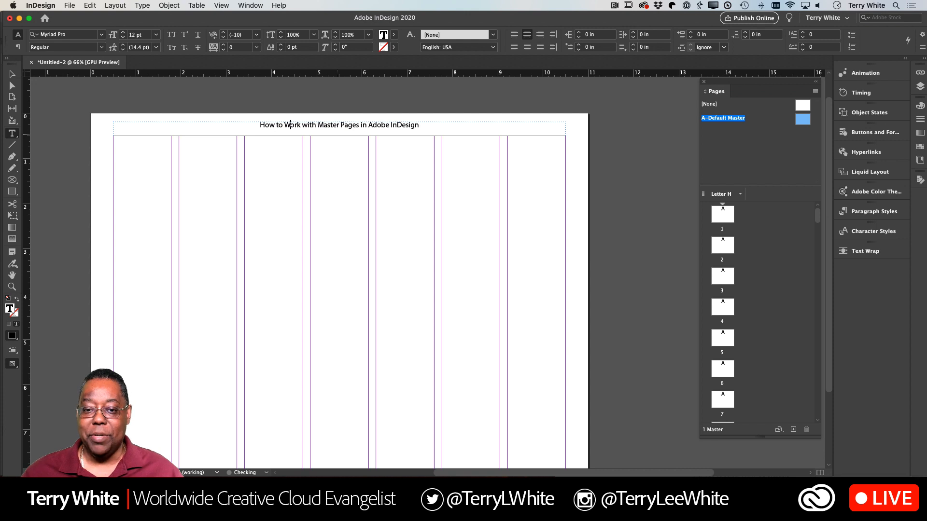
{"action": "key", "text": "Escape"}
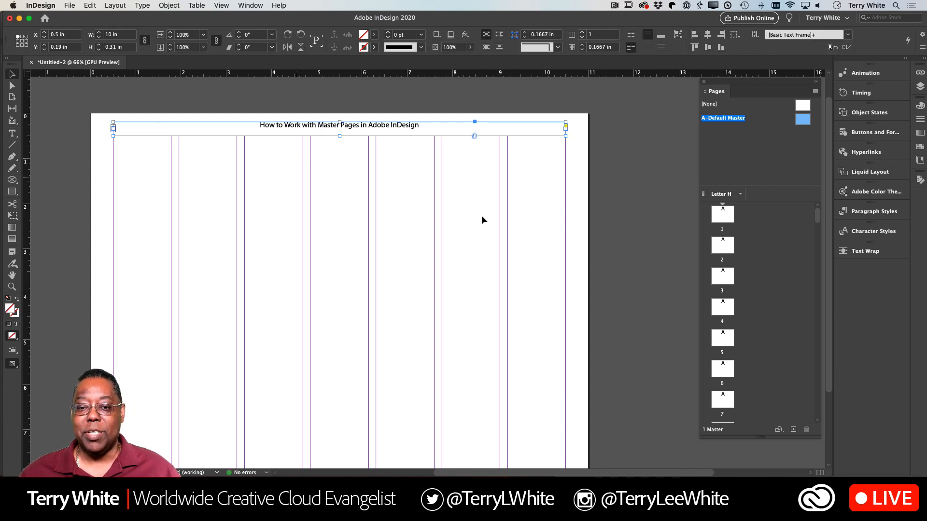
Step: Check page 1 for the corrected header and look at its bottom margin area
{"action": "double_click", "coordinate": [722, 213]}
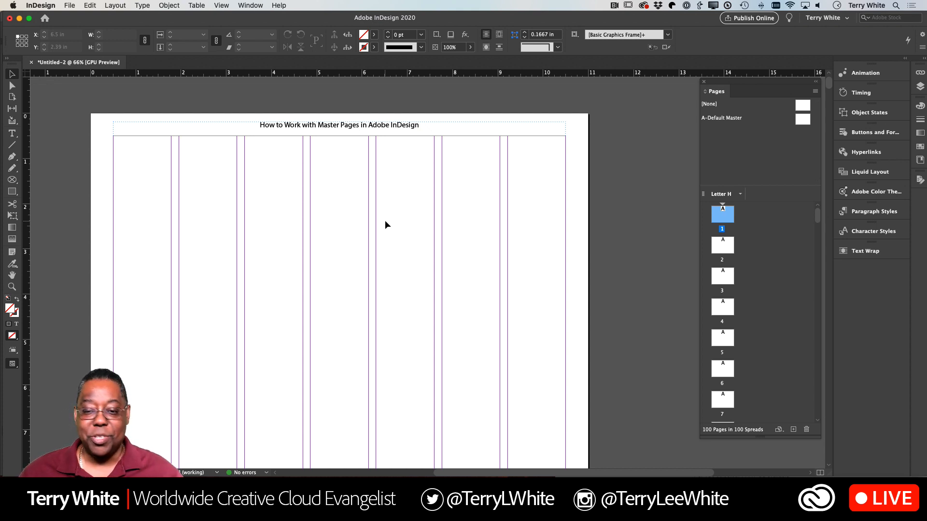
{"action": "scroll", "coordinate": [386, 223], "scroll_direction": "down", "scroll_amount": 2}
{"action": "scroll", "coordinate": [385, 224], "scroll_direction": "down", "scroll_amount": 3}
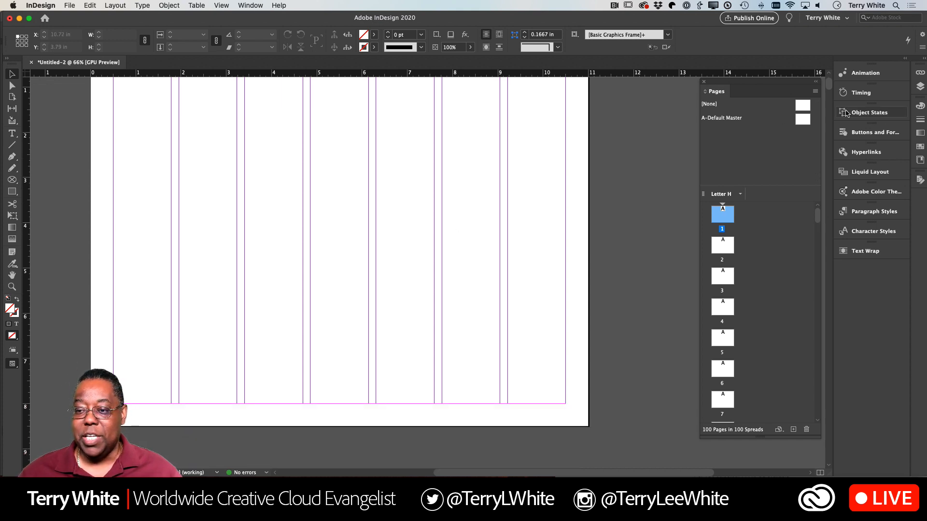
Step: On the Default Master, draw a text frame in the bottom margin spanning all seven columns and center its text
{"action": "left_click", "coordinate": [803, 120]}
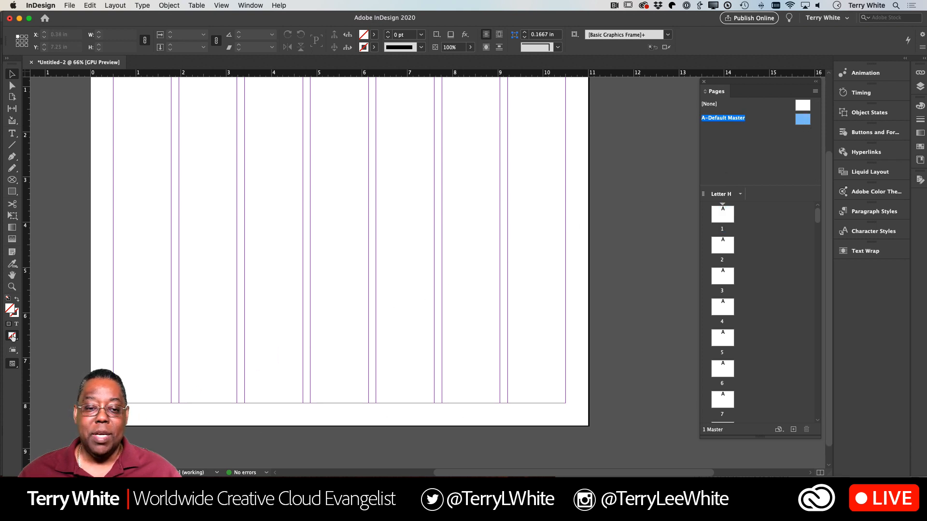
{"action": "key", "text": "t"}
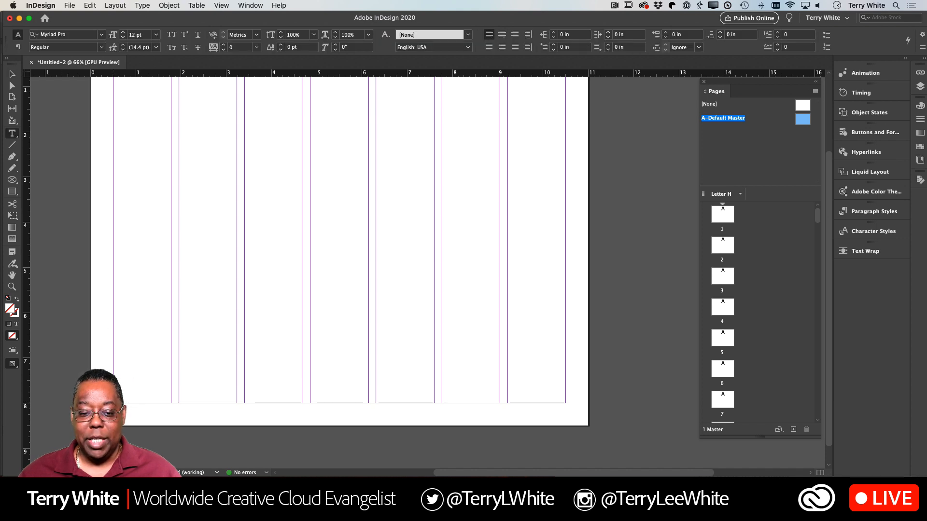
{"action": "left_click_drag", "start_coordinate": [114, 403], "coordinate": [568, 420]}
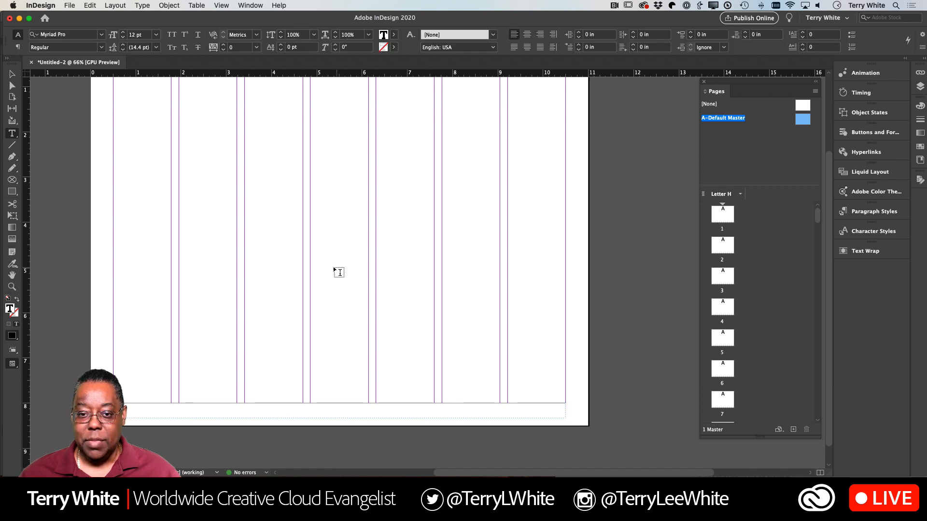
{"action": "key", "text": "super+shift+c"}
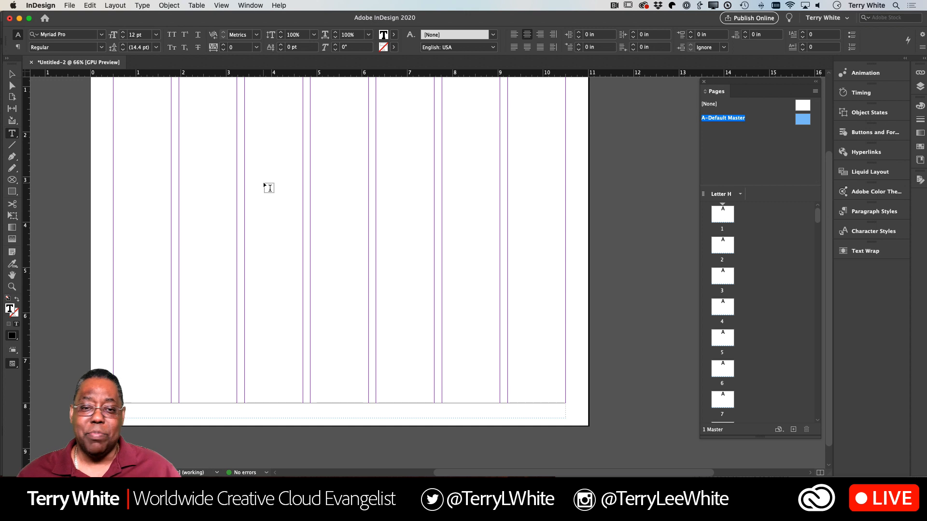
Step: Insert a Current Page Number marker in the footer text frame and finish editing the text
{"action": "left_click", "coordinate": [143, 5]}
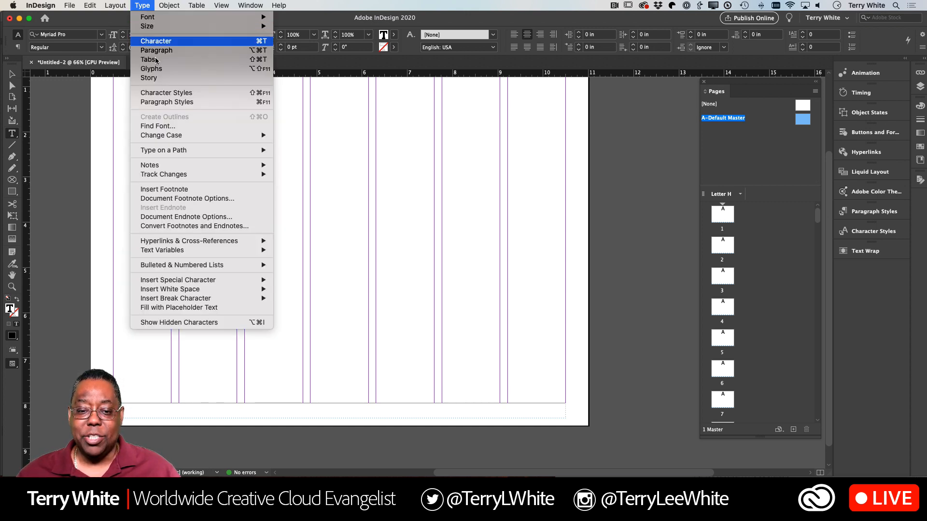
{"action": "mouse_move", "coordinate": [195, 282]}
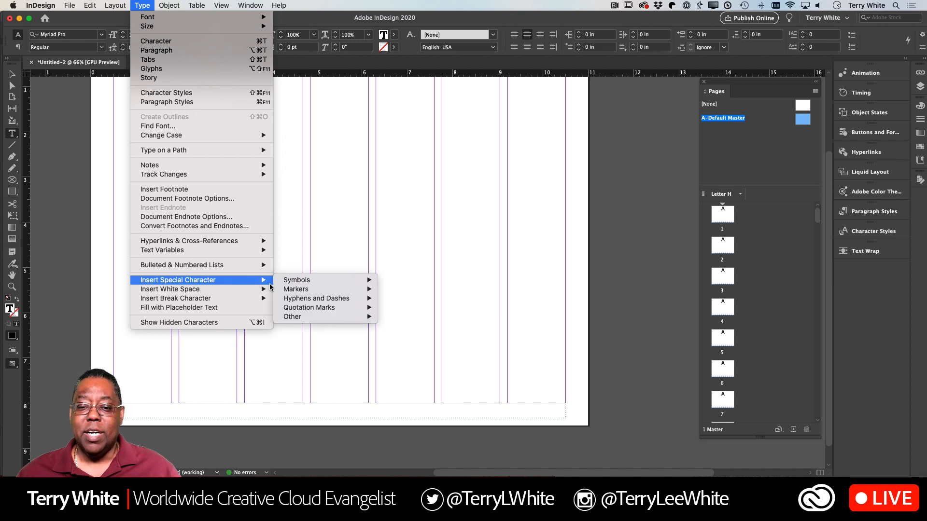
{"action": "mouse_move", "coordinate": [293, 291]}
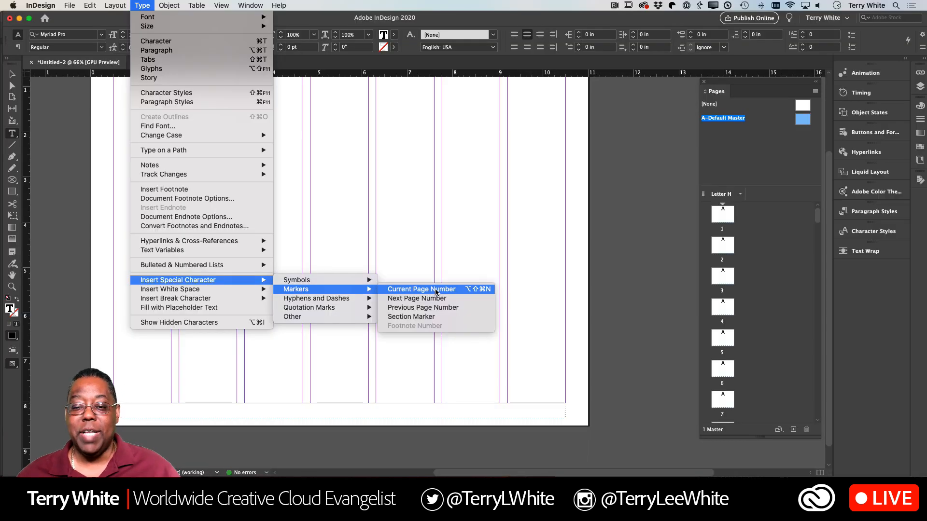
{"action": "left_click", "coordinate": [436, 290]}
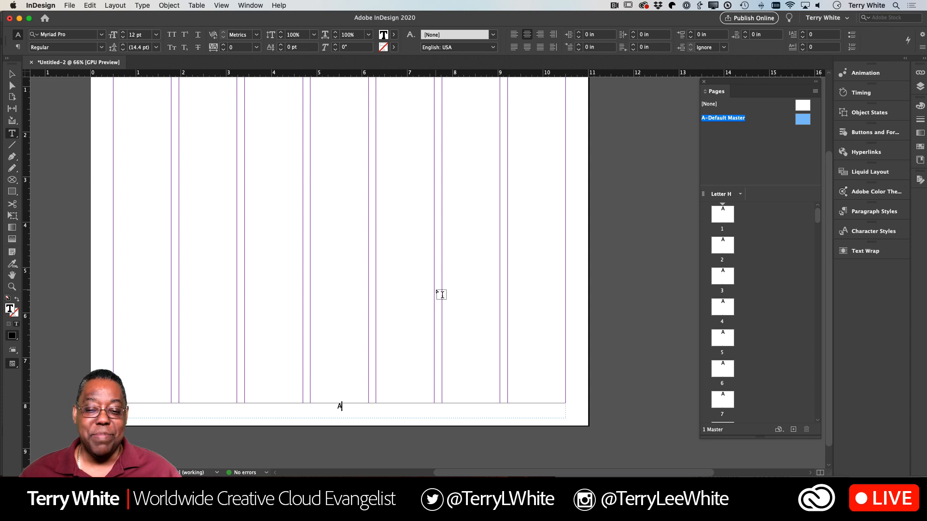
{"action": "left_click", "coordinate": [12, 76]}
{"action": "left_click", "coordinate": [658, 310]}
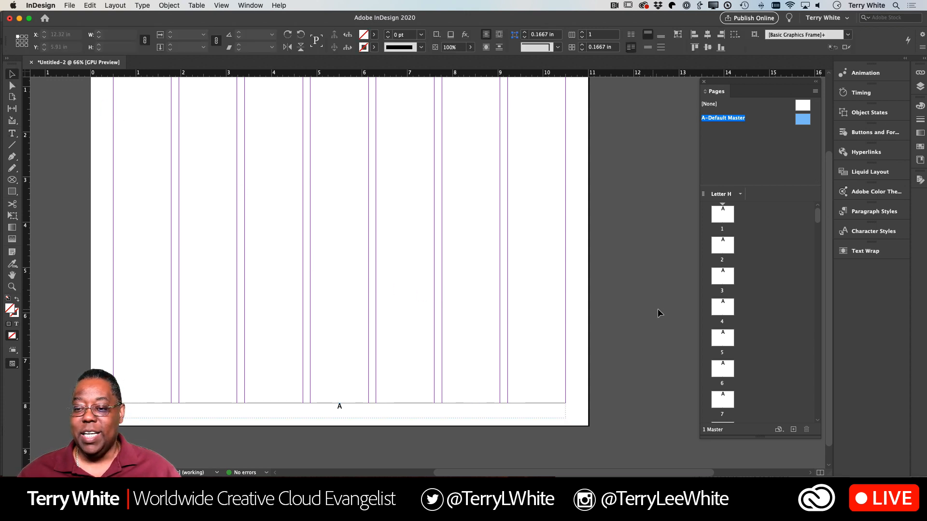
Step: Check the footer page numbers on pages 1 and 100, and return to page 1 to review its footer and header
{"action": "double_click", "coordinate": [722, 216]}
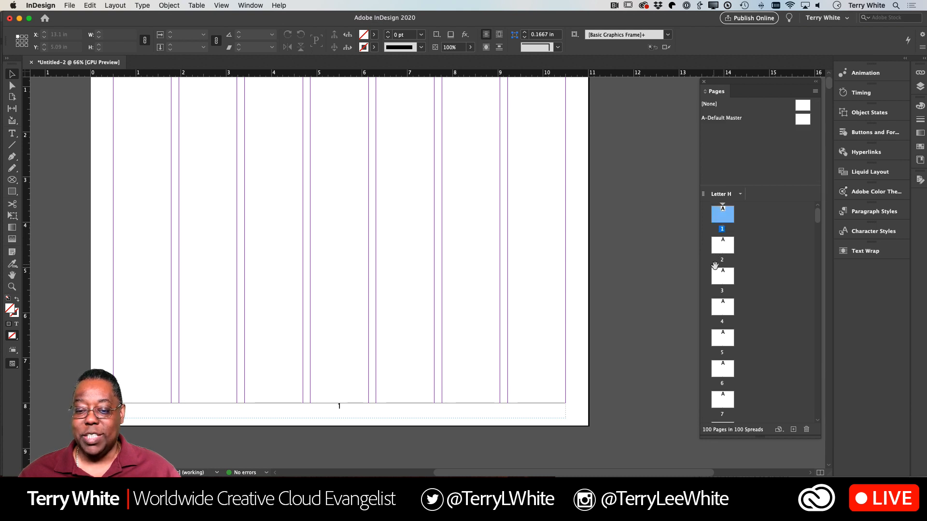
{"action": "scroll", "coordinate": [724, 338], "scroll_direction": "down", "scroll_amount": 20}
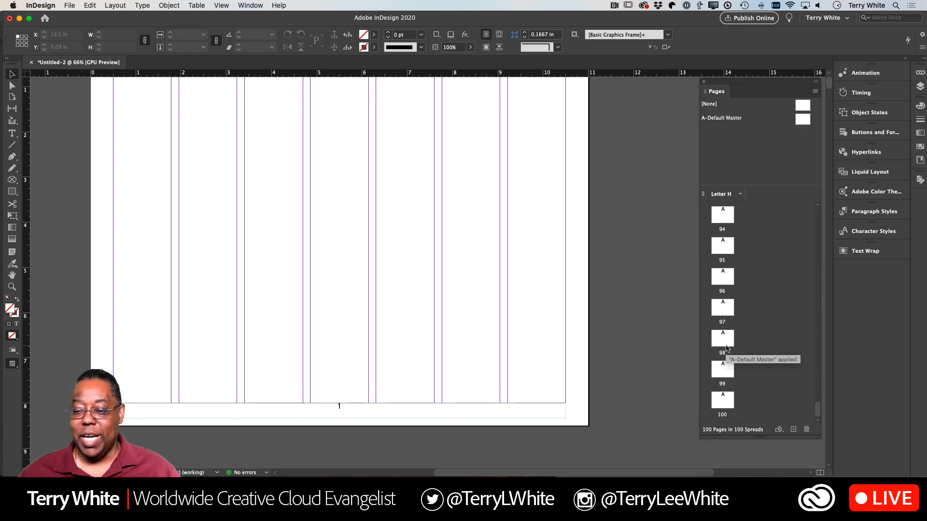
{"action": "double_click", "coordinate": [722, 400]}
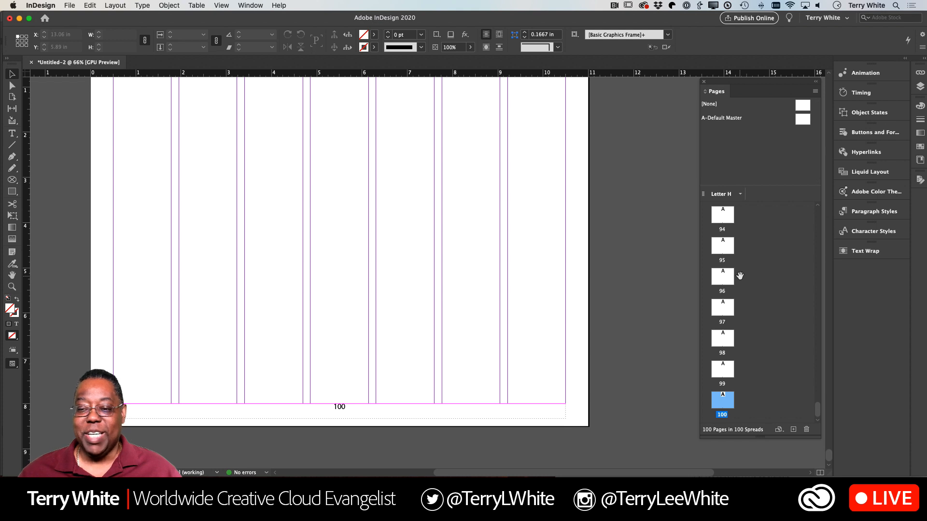
{"action": "scroll", "coordinate": [730, 278], "scroll_direction": "up", "scroll_amount": 10}
{"action": "scroll", "coordinate": [730, 278], "scroll_direction": "up", "scroll_amount": 20}
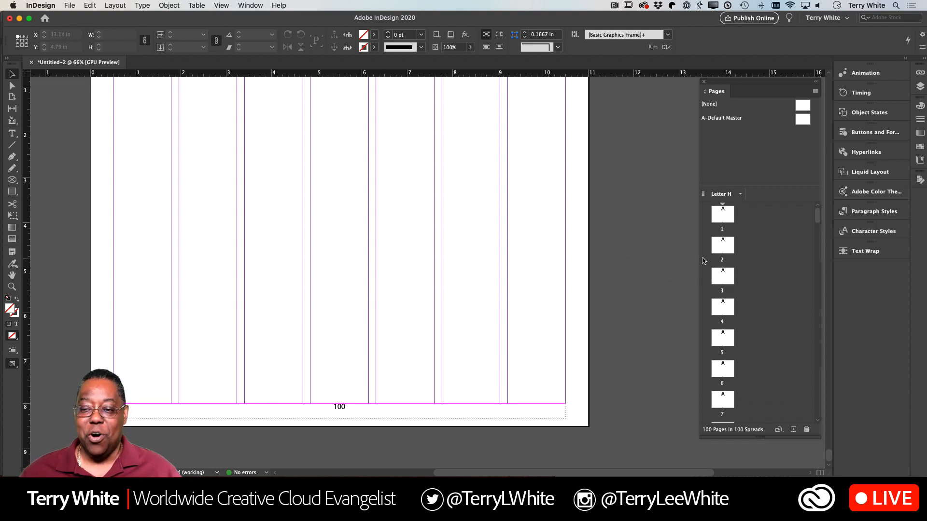
{"action": "left_click", "coordinate": [722, 221]}
{"action": "double_click", "coordinate": [722, 221]}
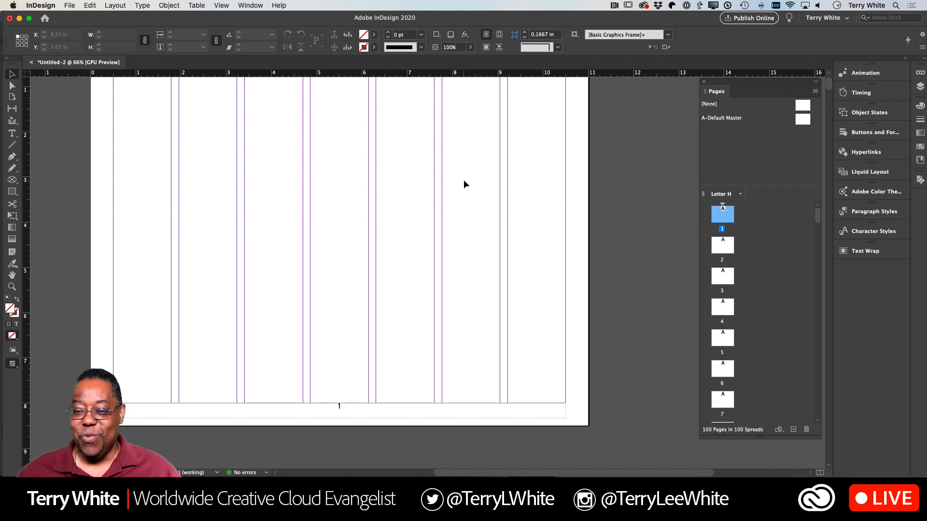
{"action": "scroll", "coordinate": [464, 183], "scroll_direction": "up", "scroll_amount": 3}
{"action": "scroll", "coordinate": [463, 185], "scroll_direction": "down", "scroll_amount": 3}
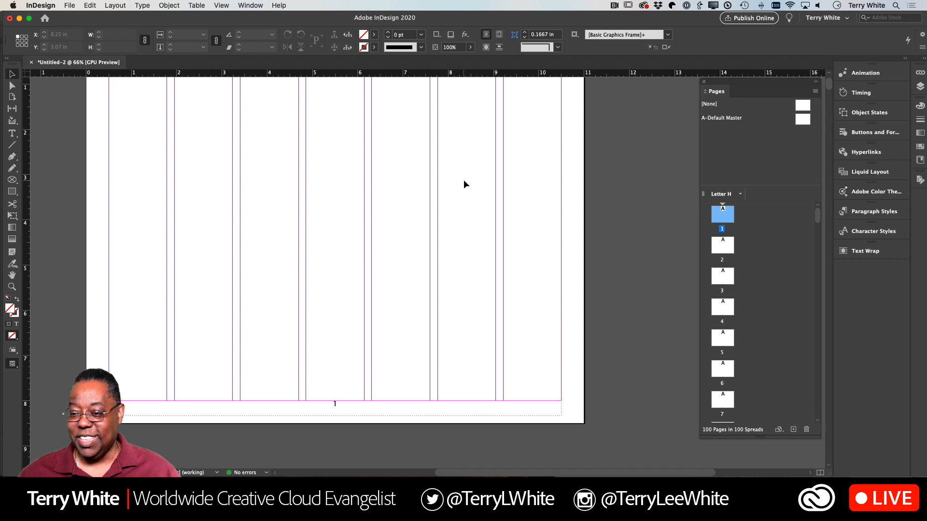
{"action": "scroll", "coordinate": [463, 185], "scroll_direction": "up", "scroll_amount": 4}
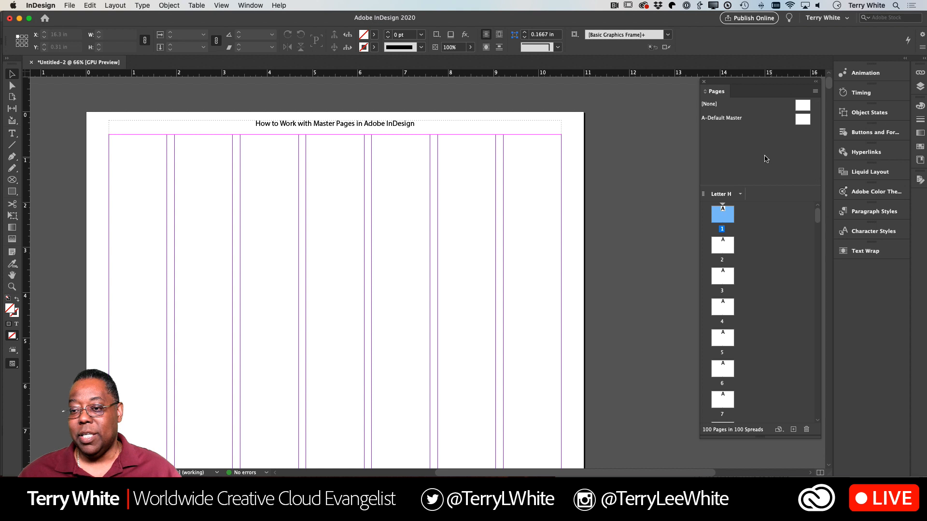
Step: Create a new one-page master with prefix B, named "Blue Rectangle" and based on A-Default Master
{"action": "right_click", "coordinate": [745, 152]}
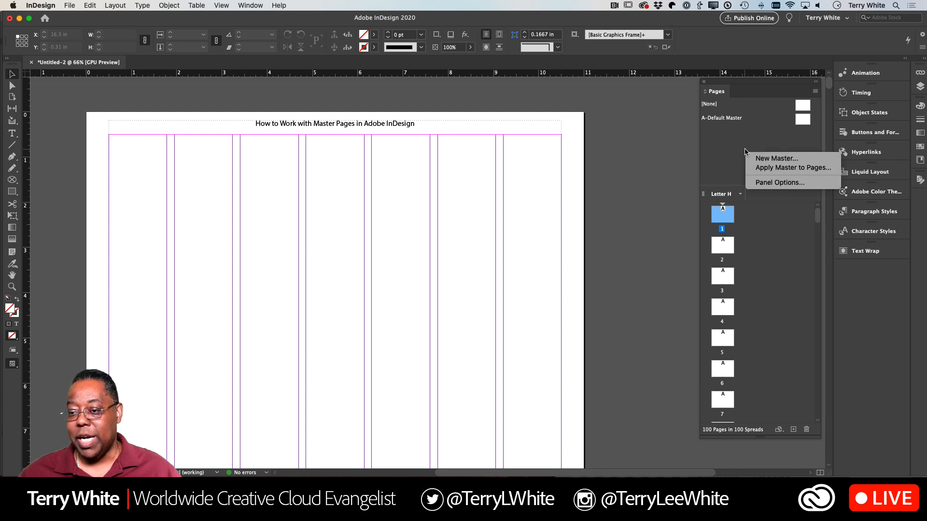
{"action": "left_click", "coordinate": [758, 159]}
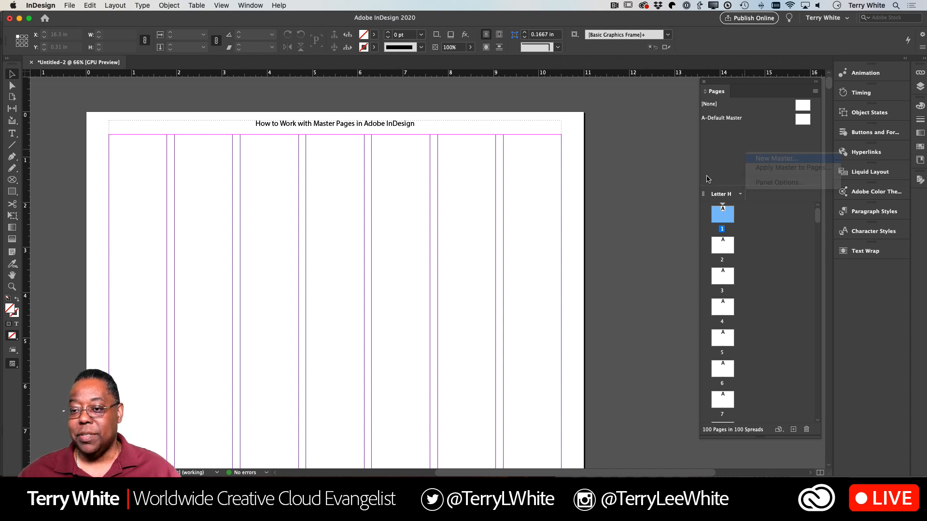
{"action": "key", "text": "Tab"}
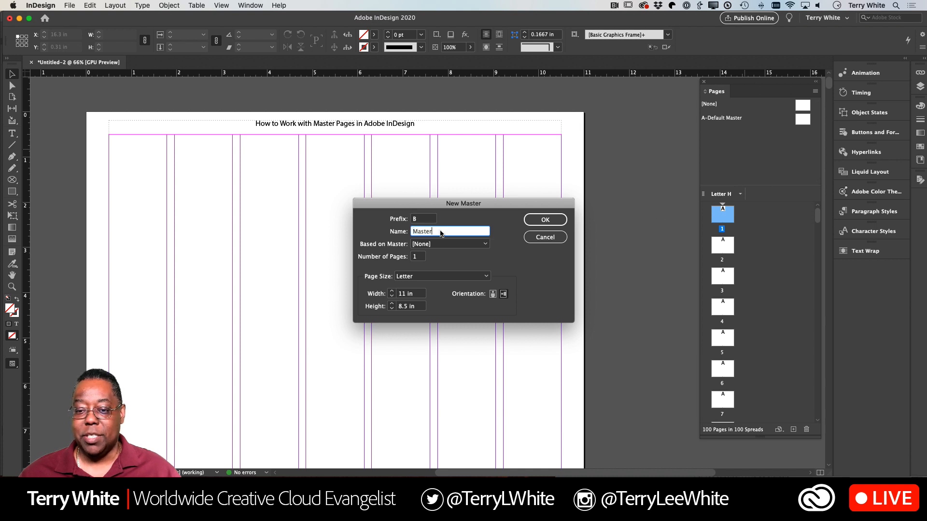
{"action": "type", "text": "Blue Red"}
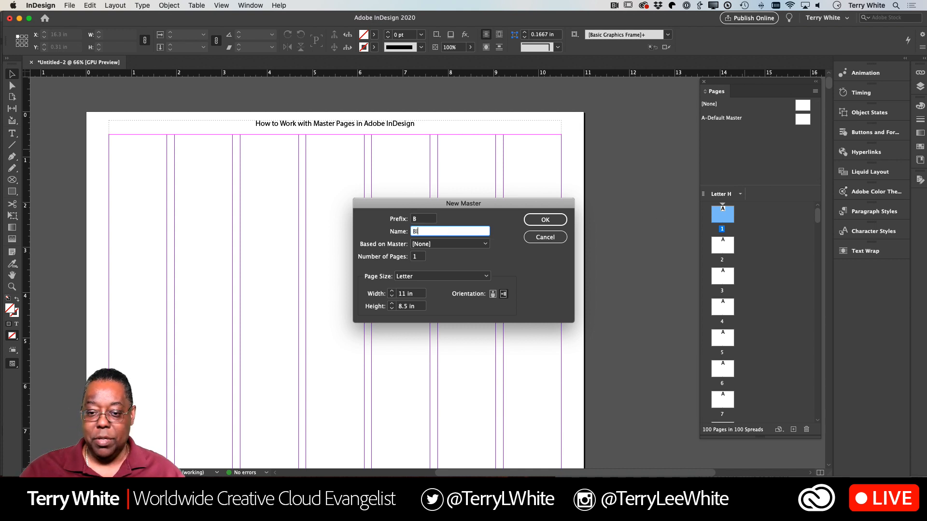
{"action": "type", "text": "tangle"}
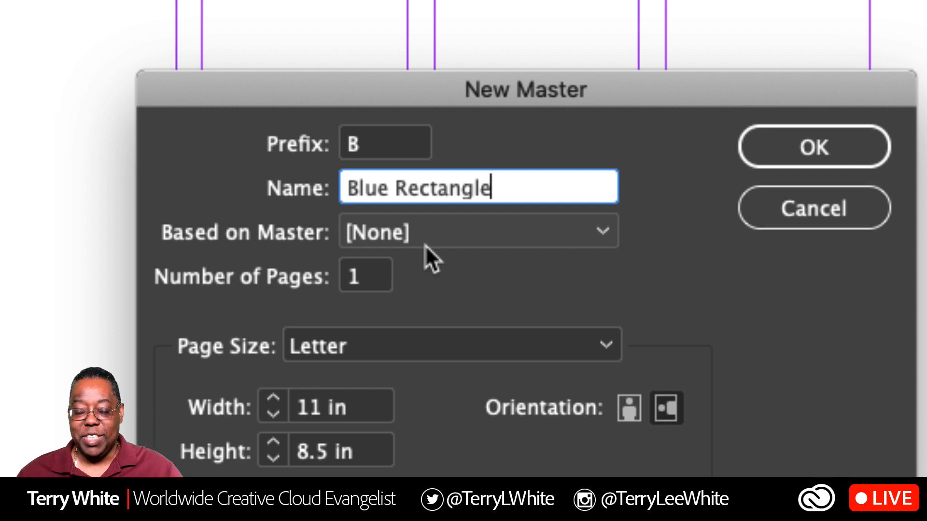
{"action": "left_click", "coordinate": [425, 240]}
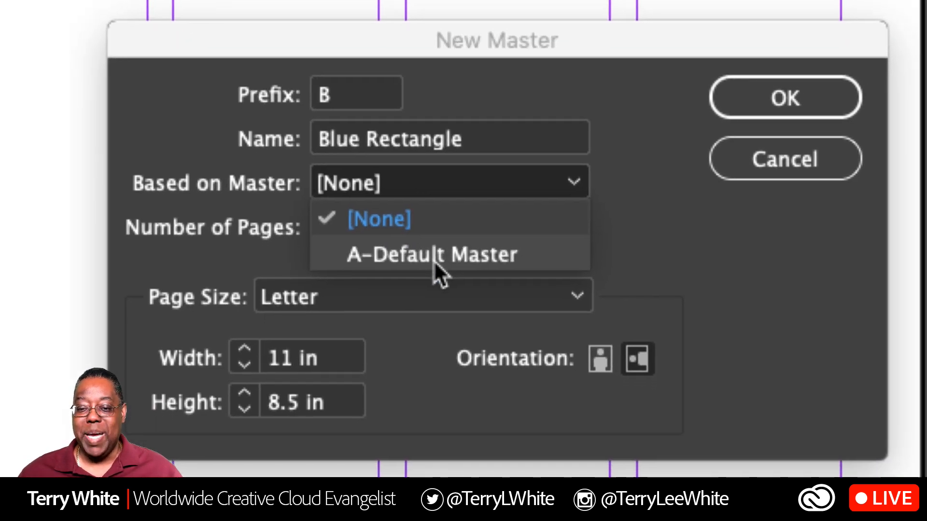
{"action": "left_click", "coordinate": [436, 262]}
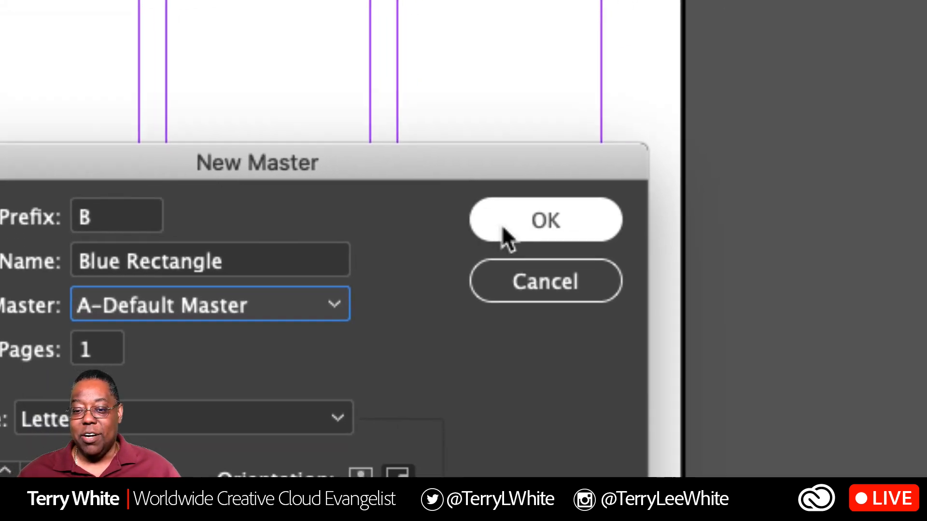
{"action": "left_click", "coordinate": [726, 111]}
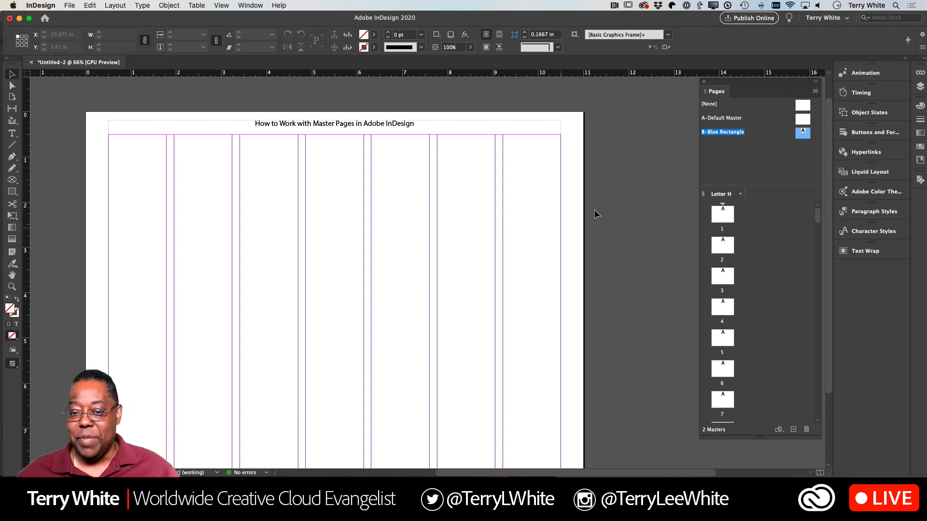
Step: On the Blue Rectangle master, draw a rectangle about 1.29 by 7.5 in over the first column and fill it with C=100 M=0 Y=0 K=0
{"action": "scroll", "coordinate": [508, 233], "scroll_direction": "down", "scroll_amount": 3}
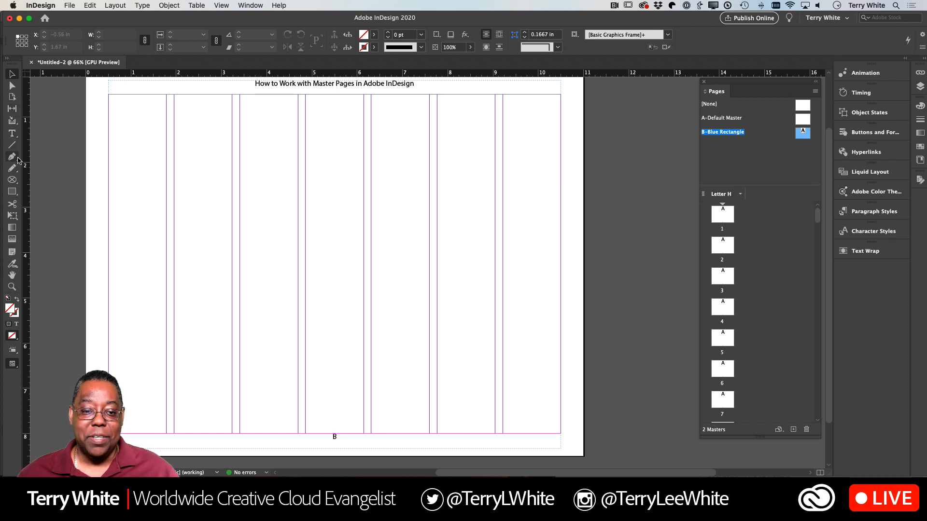
{"action": "left_click", "coordinate": [12, 191]}
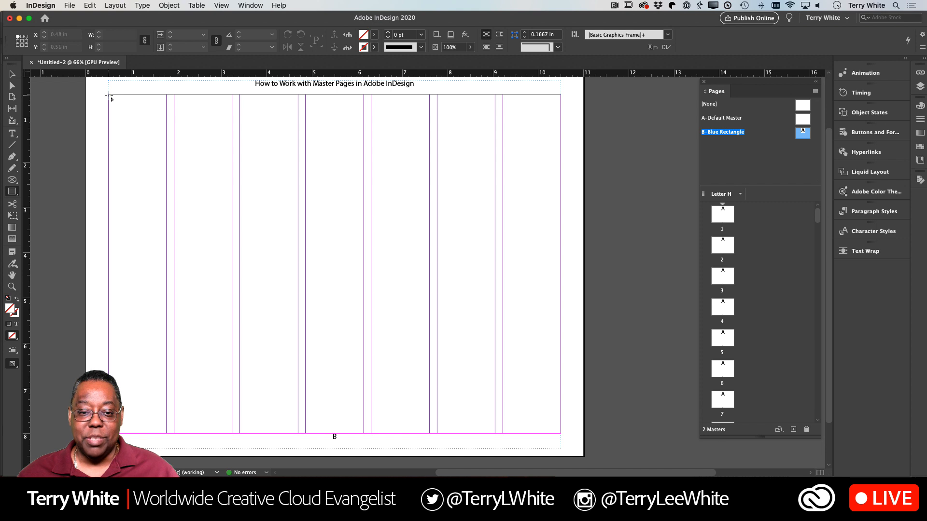
{"action": "mouse_move", "coordinate": [111, 97]}
{"action": "left_mouse_down"}
{"action": "mouse_move", "coordinate": [155, 363]}
{"action": "mouse_move", "coordinate": [149, 418]}
{"action": "mouse_move", "coordinate": [166, 437]}
{"action": "left_mouse_up"}
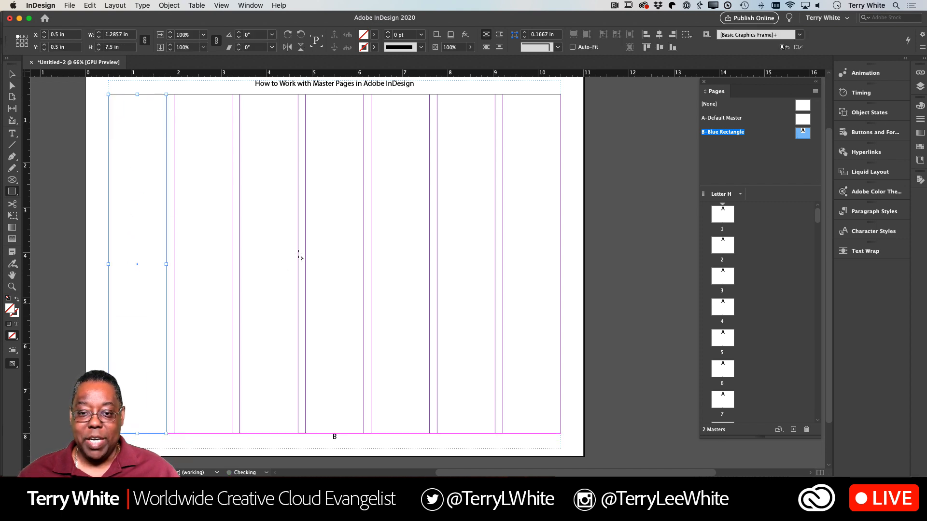
{"action": "left_click", "coordinate": [375, 35]}
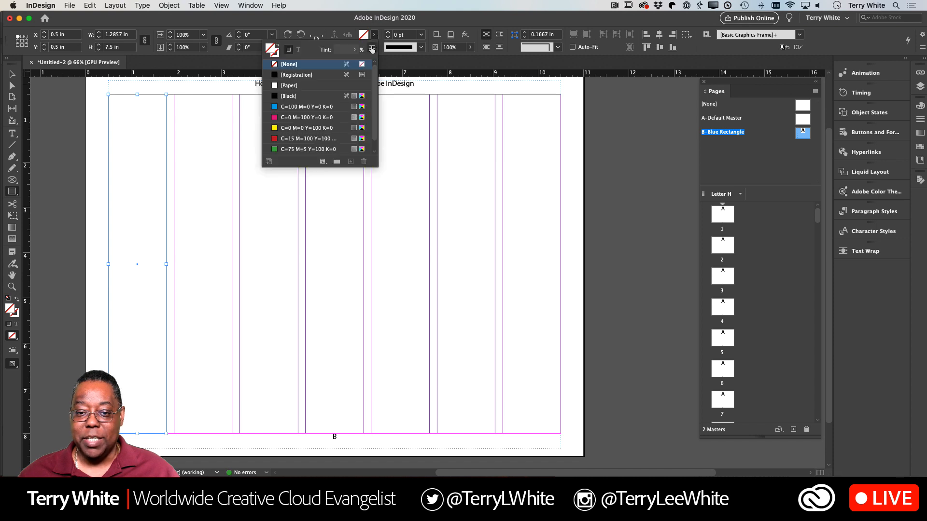
{"action": "left_click", "coordinate": [307, 107]}
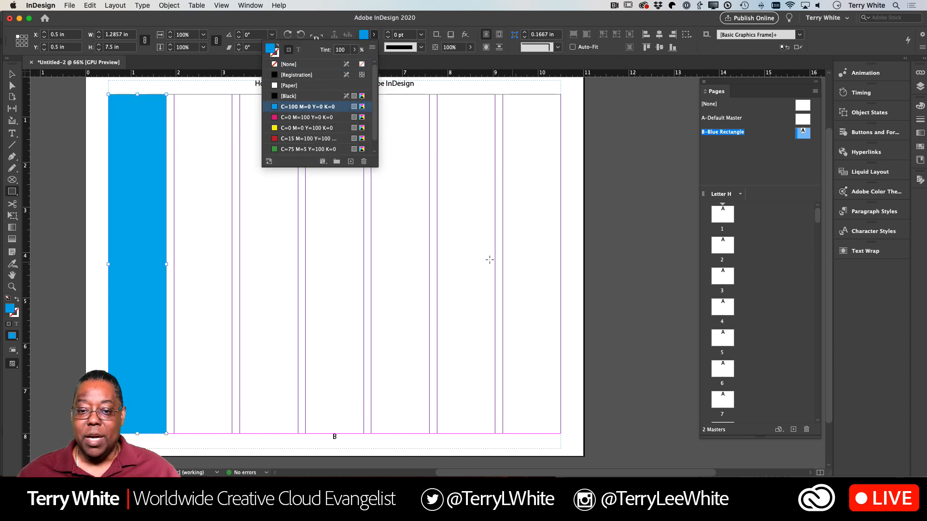
Step: Deselect the blue rectangle and check pages 1 and 55 to see which master design they show
{"action": "left_click", "coordinate": [12, 74]}
{"action": "left_click", "coordinate": [346, 185]}
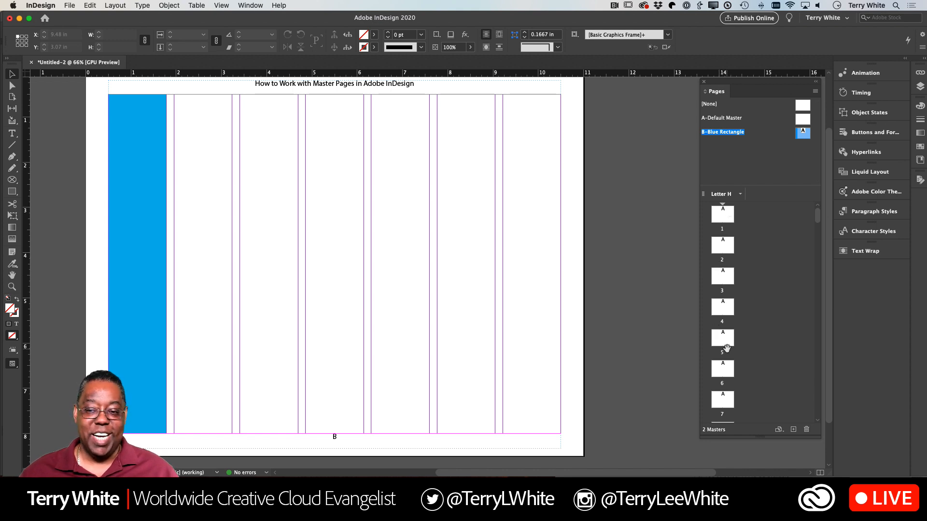
{"action": "double_click", "coordinate": [721, 219]}
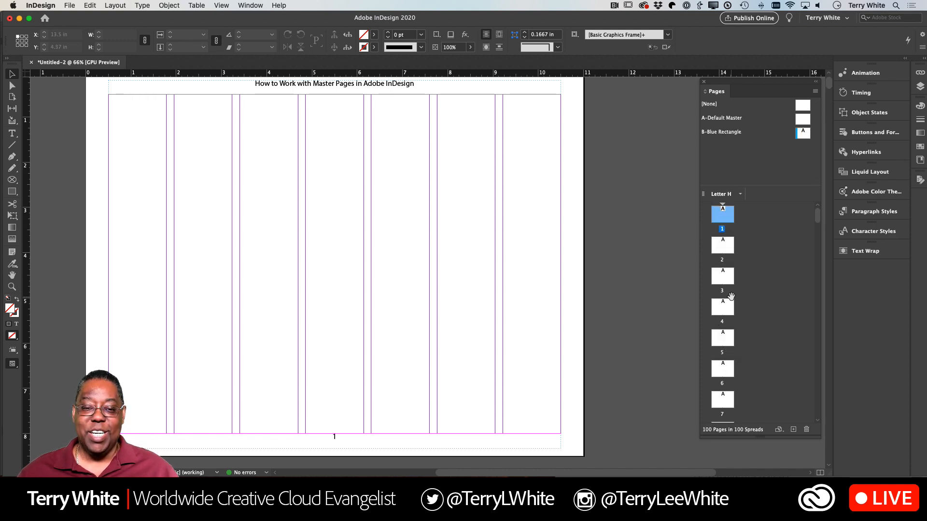
{"action": "scroll", "coordinate": [722, 313], "scroll_direction": "down", "scroll_amount": 20}
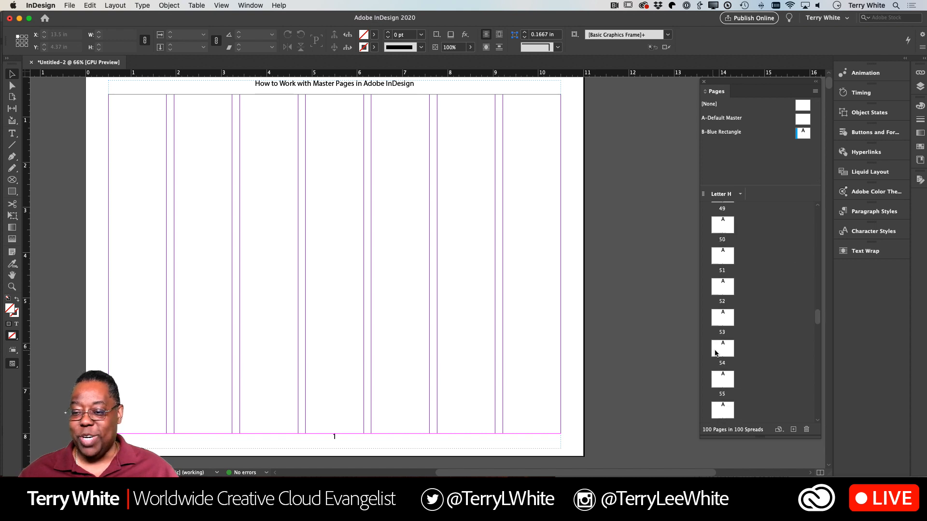
{"action": "scroll", "coordinate": [716, 353], "scroll_direction": "down", "scroll_amount": 2}
{"action": "double_click", "coordinate": [723, 316]}
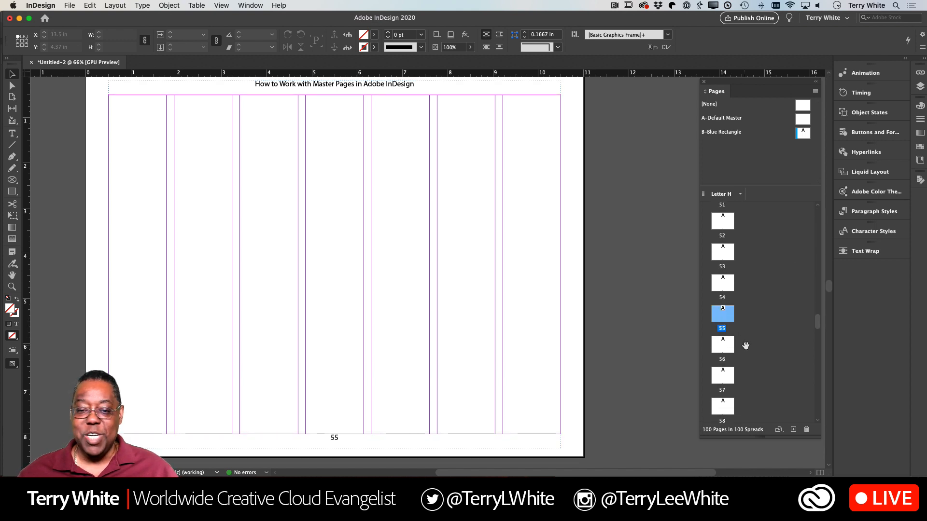
{"action": "scroll", "coordinate": [746, 345], "scroll_direction": "up", "scroll_amount": 20}
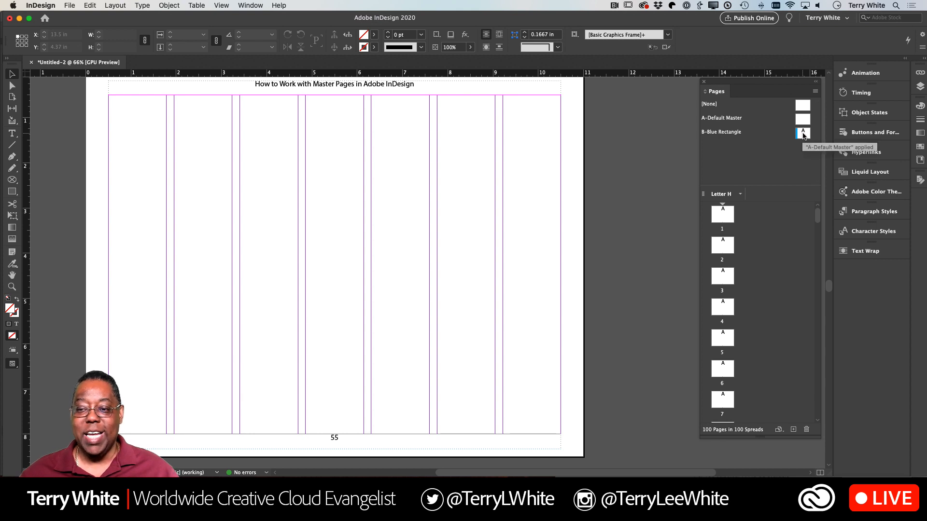
Step: Apply the B-Blue Rectangle master to page 2 and compare that page with pages 1 and 3
{"action": "left_click_drag", "start_coordinate": [804, 135], "coordinate": [724, 244]}
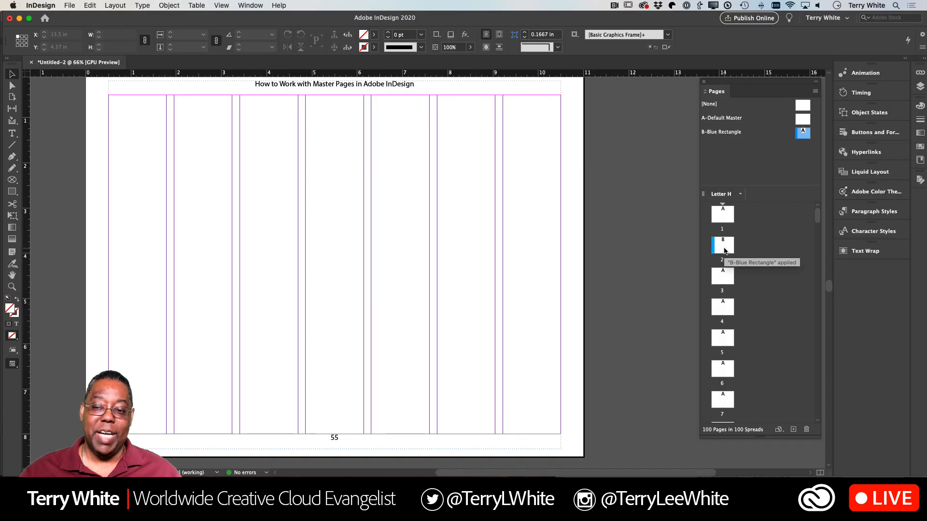
{"action": "double_click", "coordinate": [724, 249]}
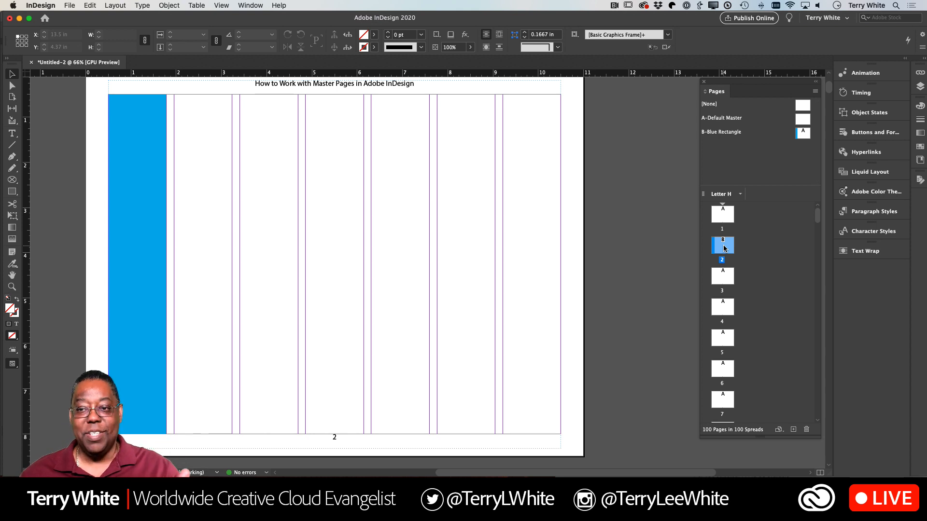
{"action": "double_click", "coordinate": [722, 215]}
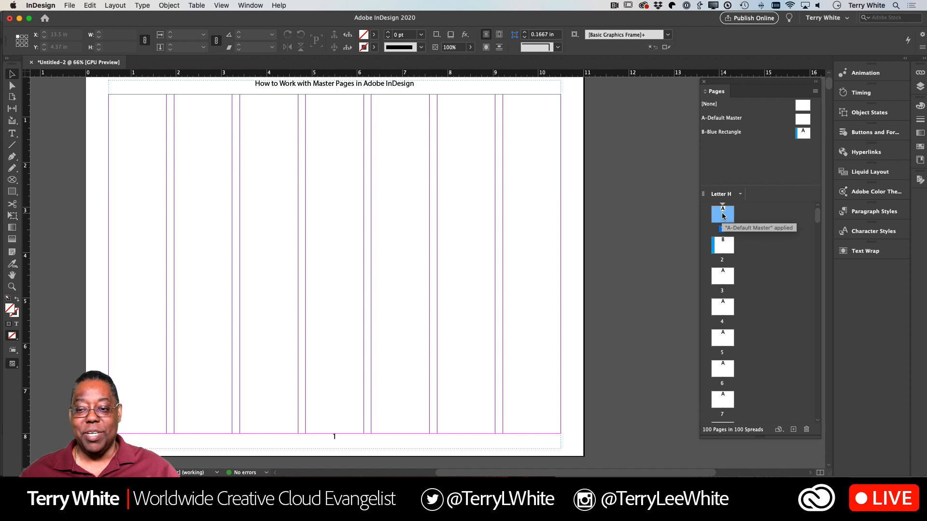
{"action": "double_click", "coordinate": [718, 276]}
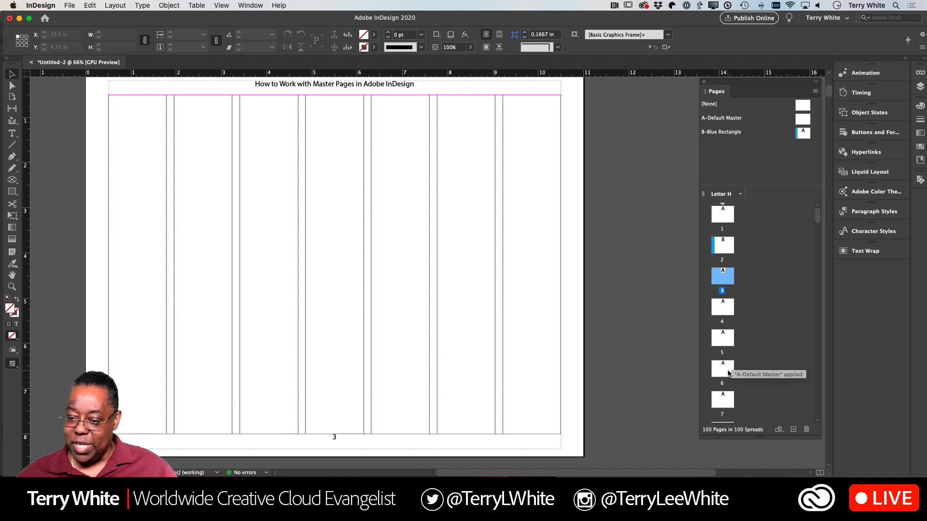
{"action": "left_click", "coordinate": [722, 371], "text": "shift"}
{"action": "right_click", "coordinate": [722, 374]}
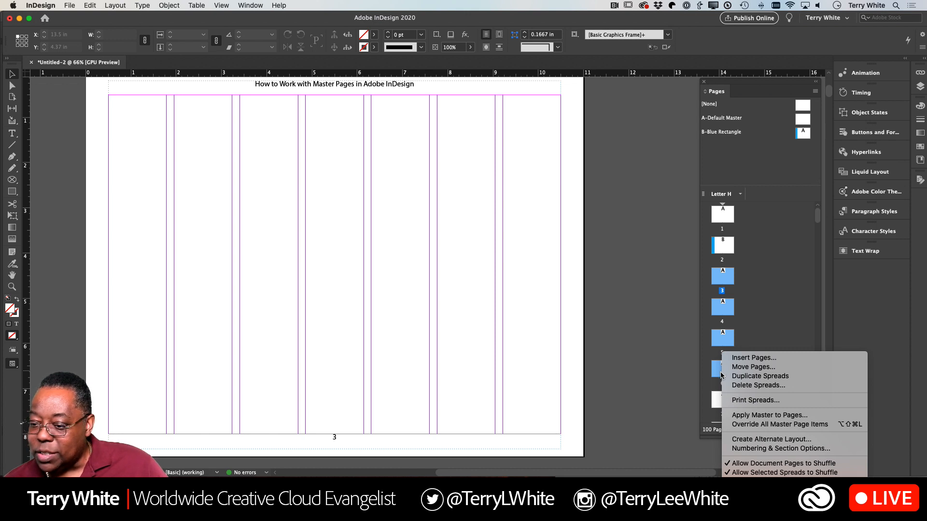
{"action": "left_click", "coordinate": [758, 292]}
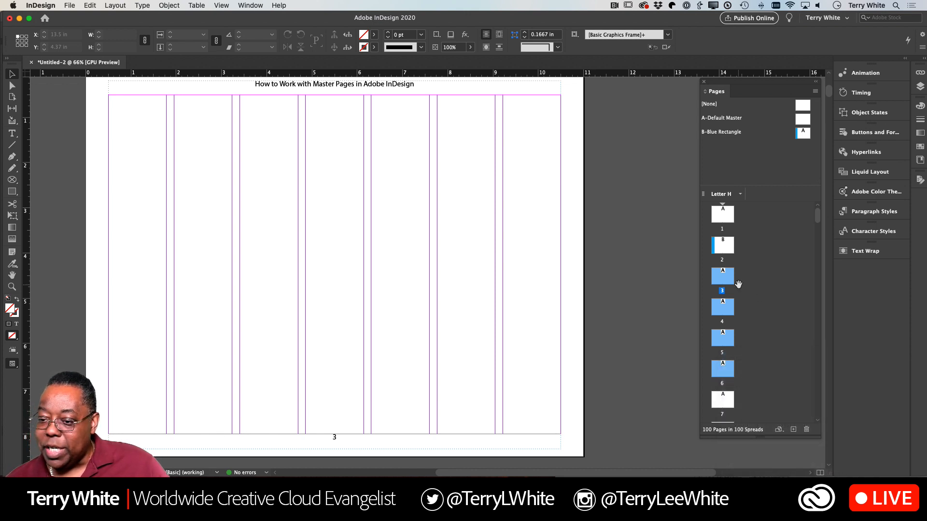
{"action": "left_click", "coordinate": [739, 281]}
Step: Apply the B-Blue Rectangle master to pages 1-10
{"action": "left_click", "coordinate": [723, 221]}
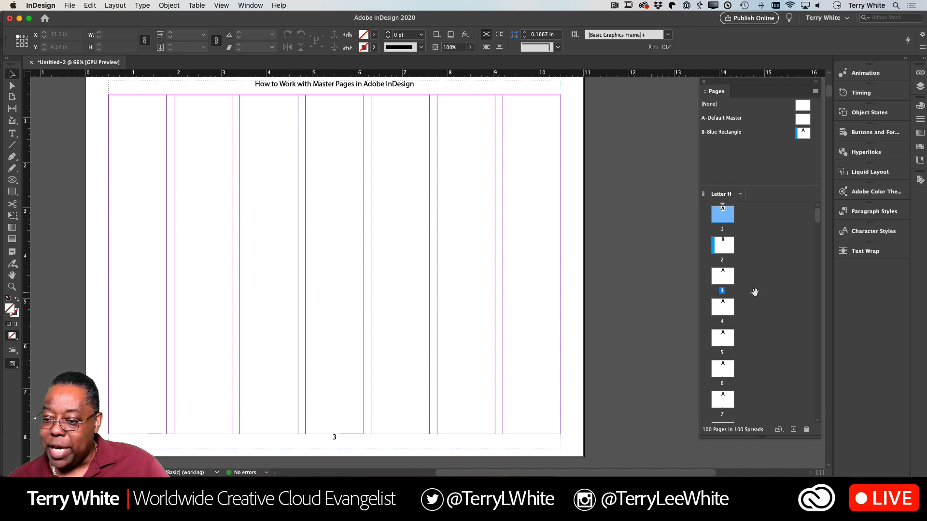
{"action": "scroll", "coordinate": [754, 291], "scroll_direction": "down", "scroll_amount": 6}
{"action": "scroll", "coordinate": [754, 292], "scroll_direction": "down", "scroll_amount": 2}
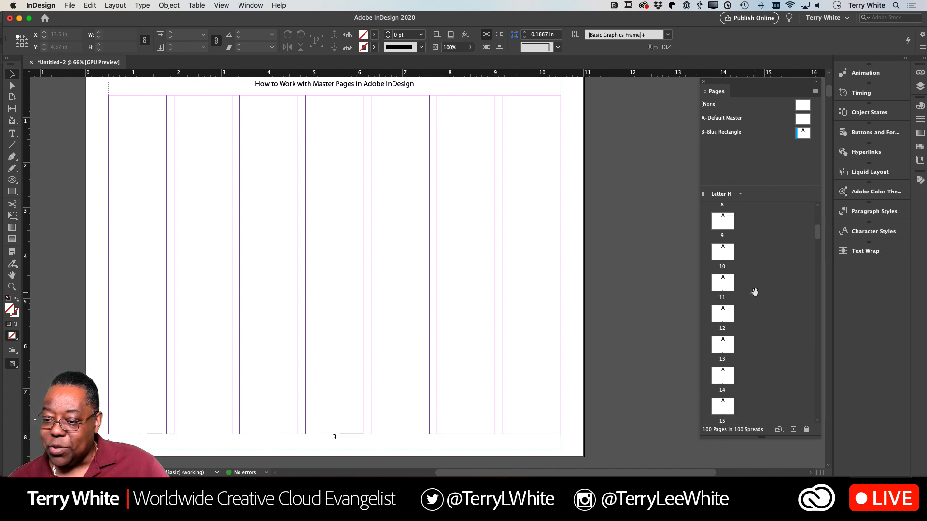
{"action": "scroll", "coordinate": [755, 292], "scroll_direction": "up", "scroll_amount": 3}
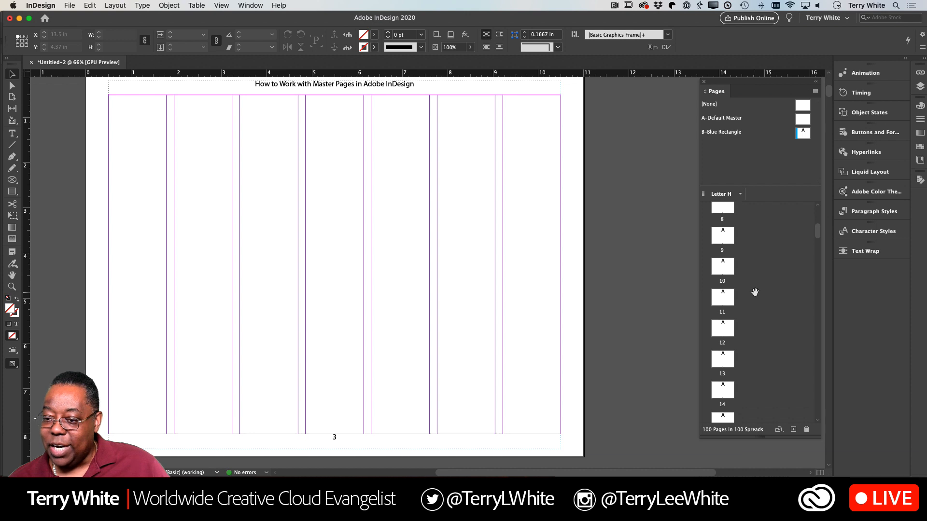
{"action": "left_click", "coordinate": [723, 292], "text": "shift"}
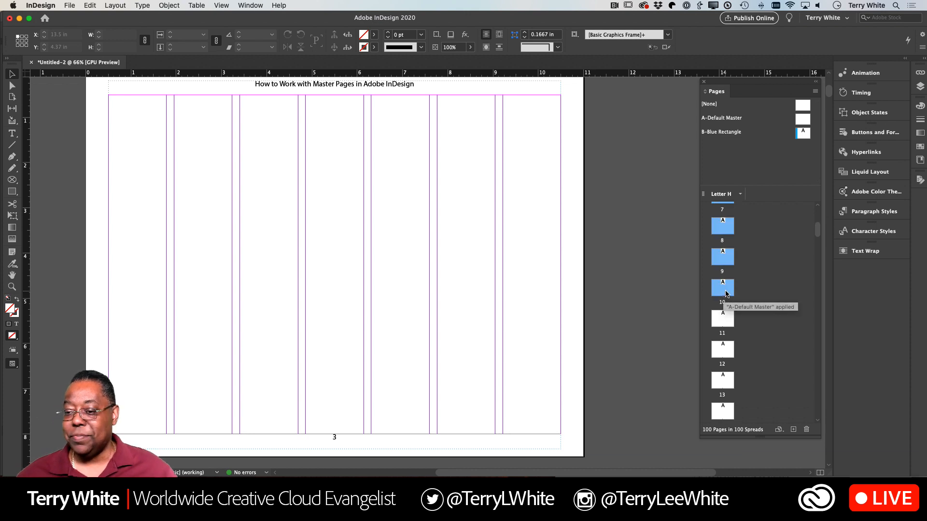
{"action": "right_click", "coordinate": [725, 293]}
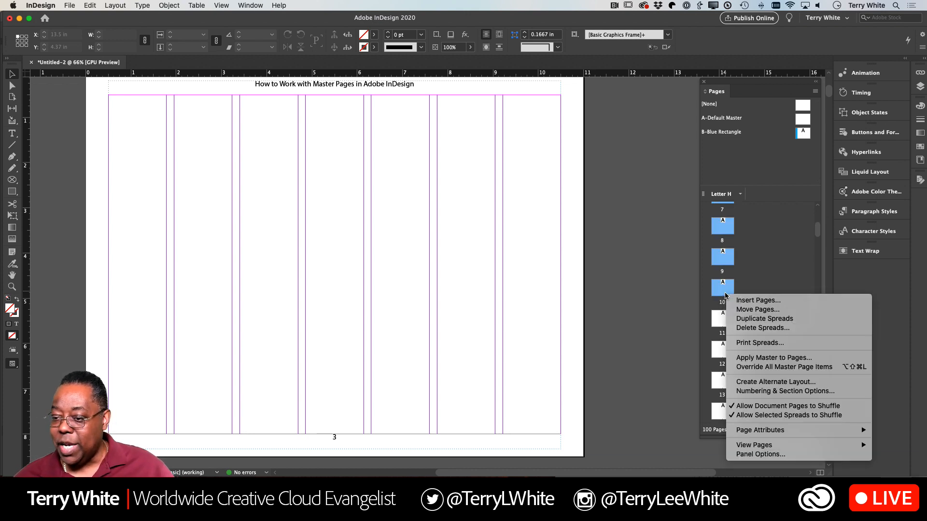
{"action": "left_click", "coordinate": [751, 358]}
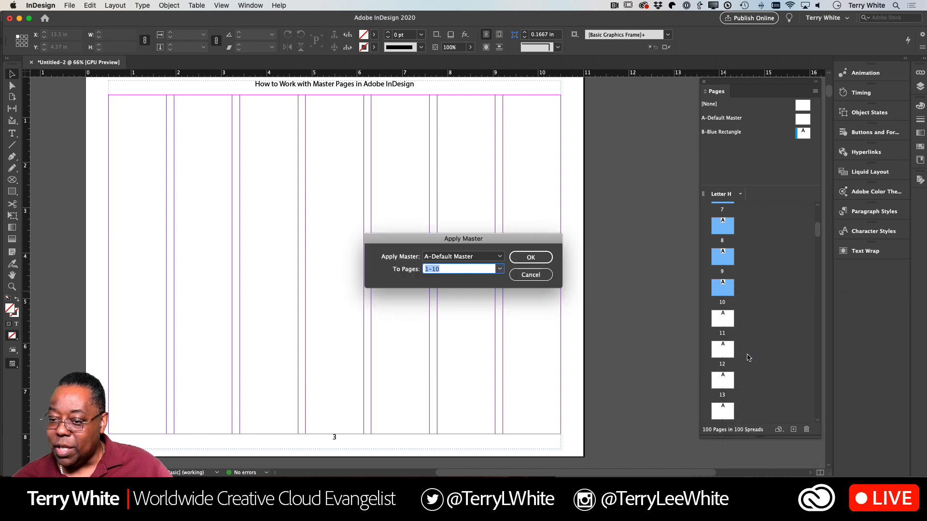
{"action": "left_click", "coordinate": [482, 258]}
{"action": "left_click", "coordinate": [464, 287]}
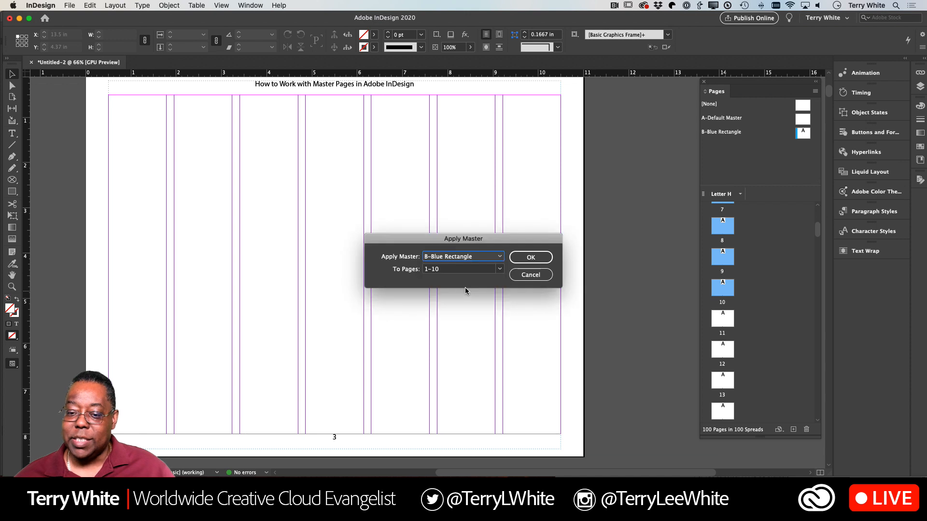
{"action": "left_click", "coordinate": [525, 259]}
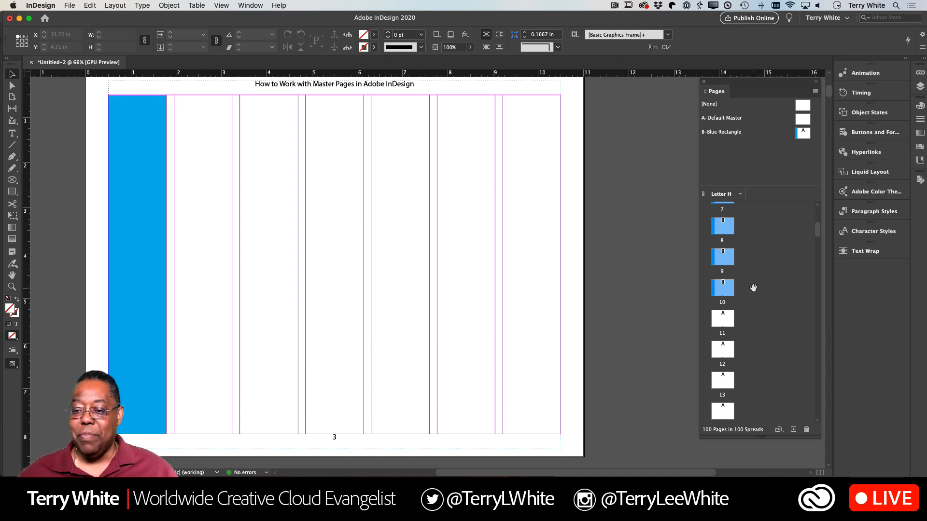
Step: Review the thumbnails of pages 1 to 10 and open page 11 to check its layout
{"action": "scroll", "coordinate": [752, 287], "scroll_direction": "up", "scroll_amount": 5}
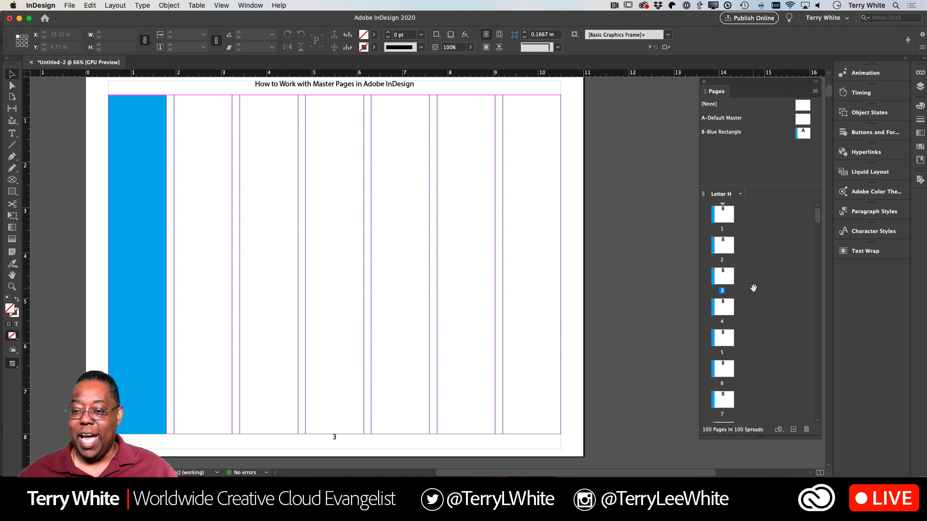
{"action": "scroll", "coordinate": [753, 287], "scroll_direction": "down", "scroll_amount": 6}
{"action": "left_click", "coordinate": [723, 312]}
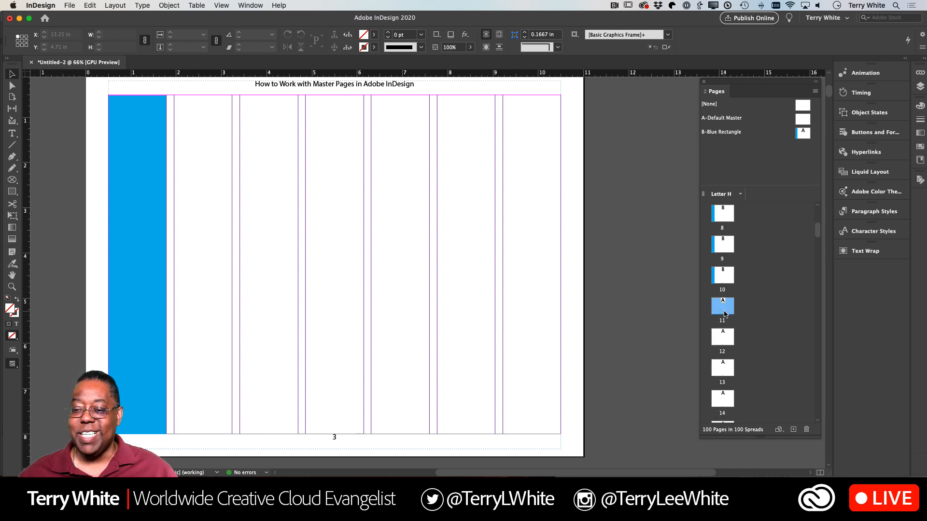
{"action": "double_click", "coordinate": [723, 312]}
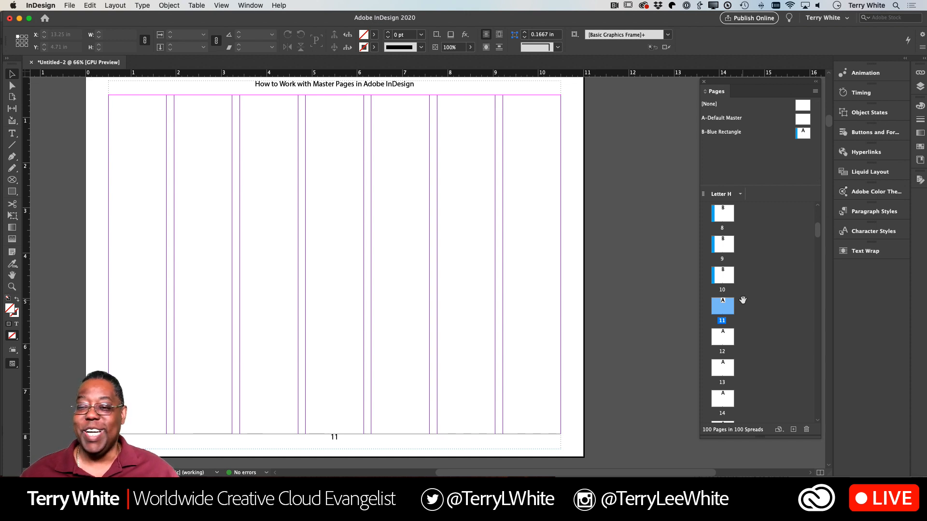
Step: Create a new one-page master with prefix C, named "Red Rectangle" and based on A-Default Master
{"action": "left_click", "coordinate": [733, 163]}
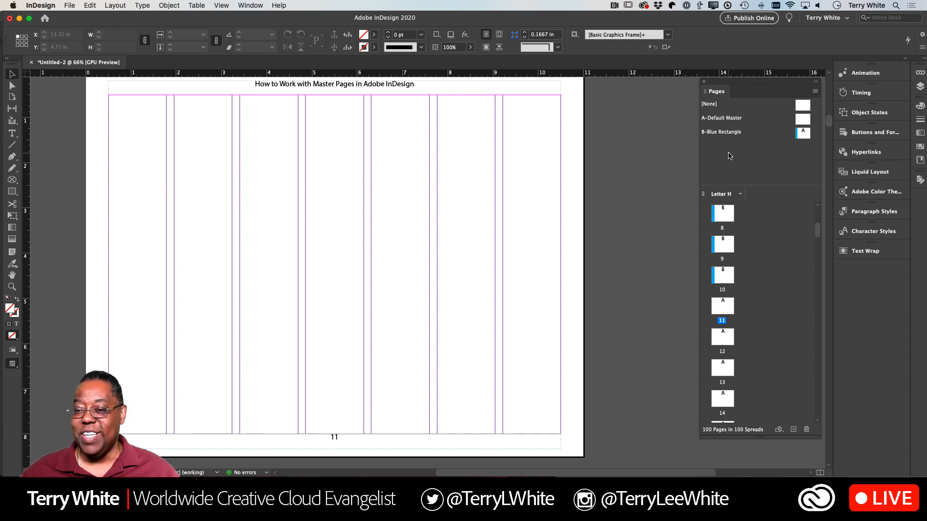
{"action": "right_click", "coordinate": [729, 157]}
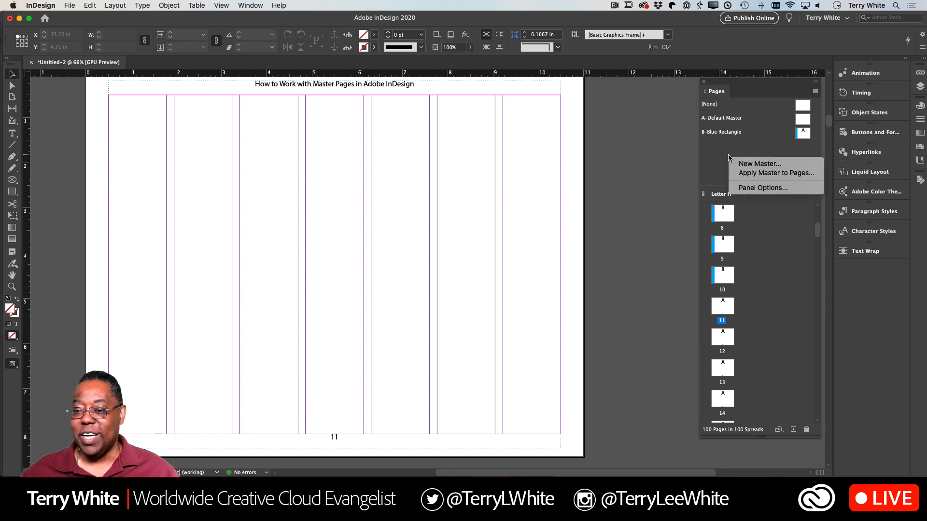
{"action": "left_click", "coordinate": [742, 165]}
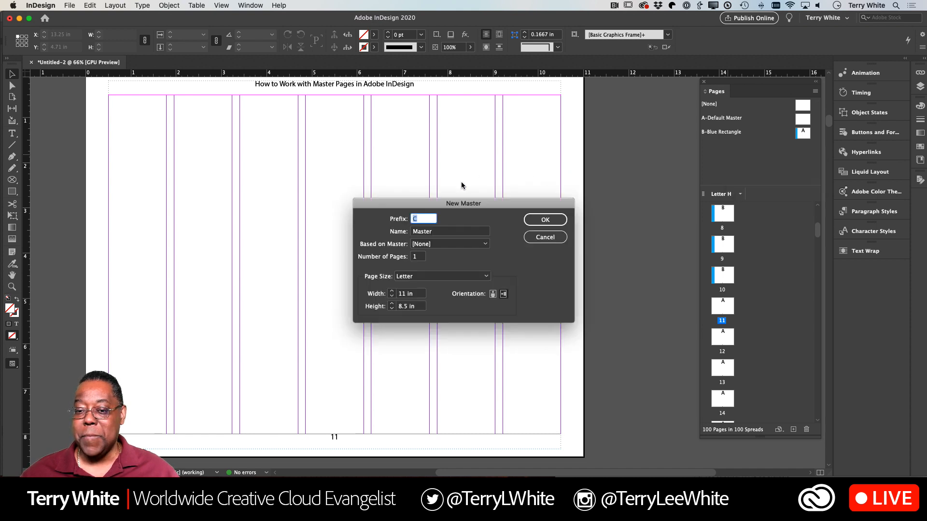
{"action": "double_click", "coordinate": [421, 232]}
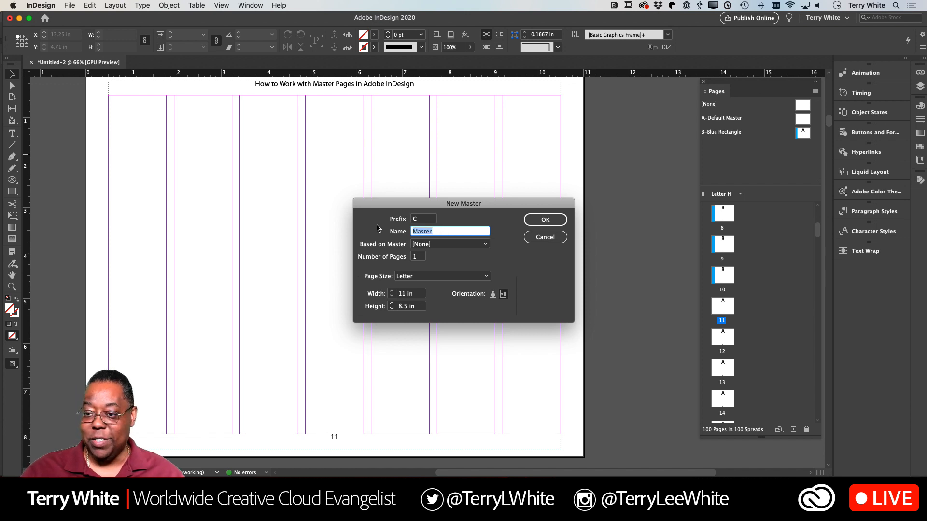
{"action": "type", "text": "Red Rectangle"}
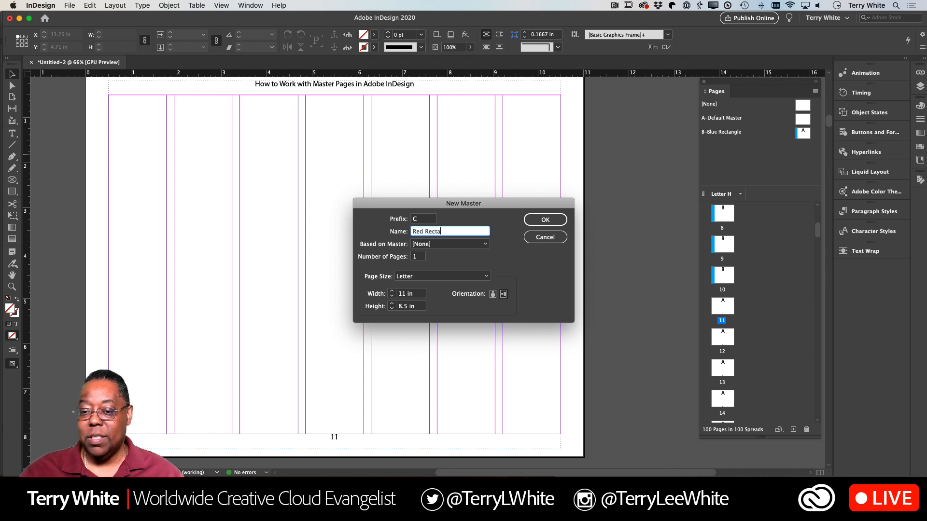
{"action": "left_click", "coordinate": [420, 244]}
{"action": "left_click", "coordinate": [438, 265]}
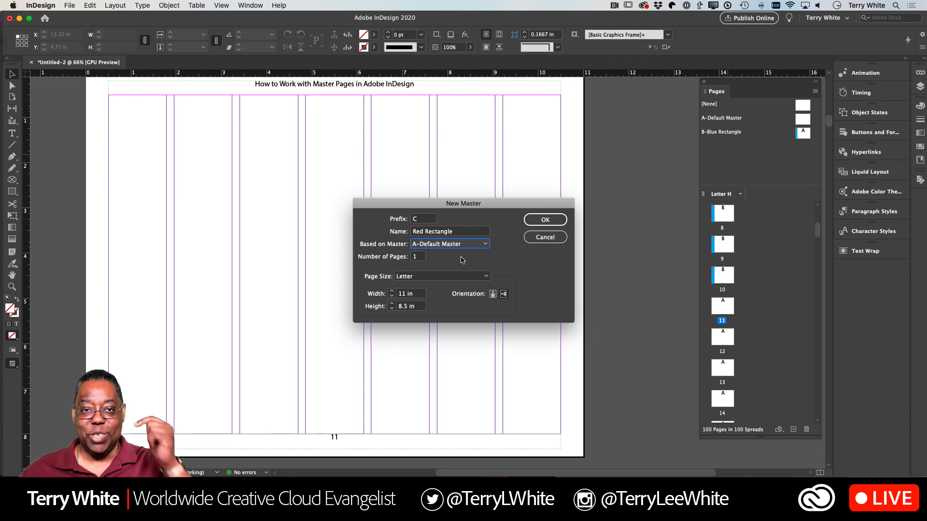
{"action": "left_click", "coordinate": [544, 220]}
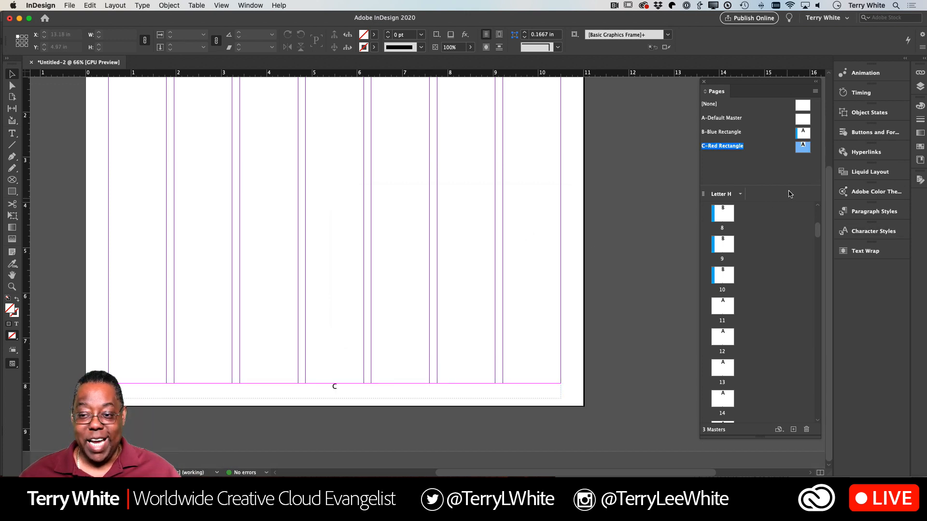
Step: On the Red Rectangle master, draw a rectangle about 1.29 by 7.5 in over the first column, fill it with the red C=15 M=100 Y=100 swatch, and deselect it
{"action": "double_click", "coordinate": [798, 146]}
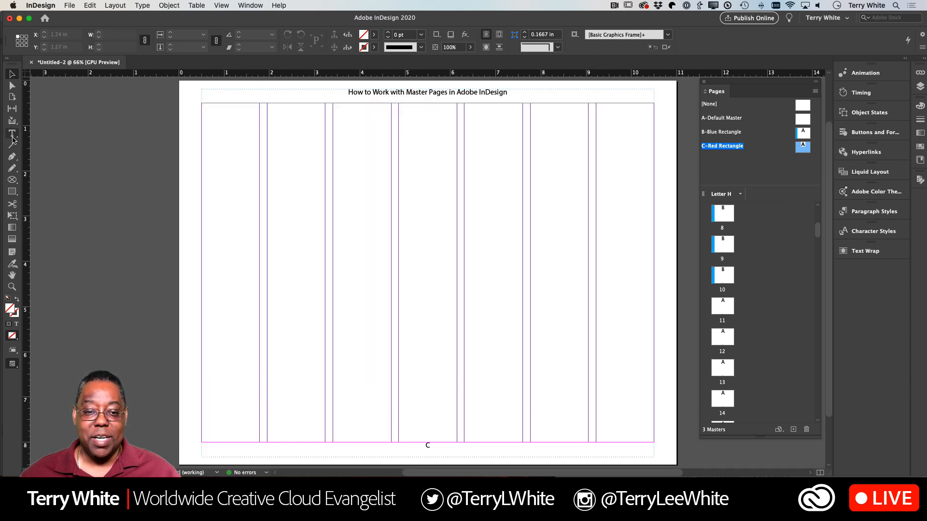
{"action": "left_click", "coordinate": [12, 191]}
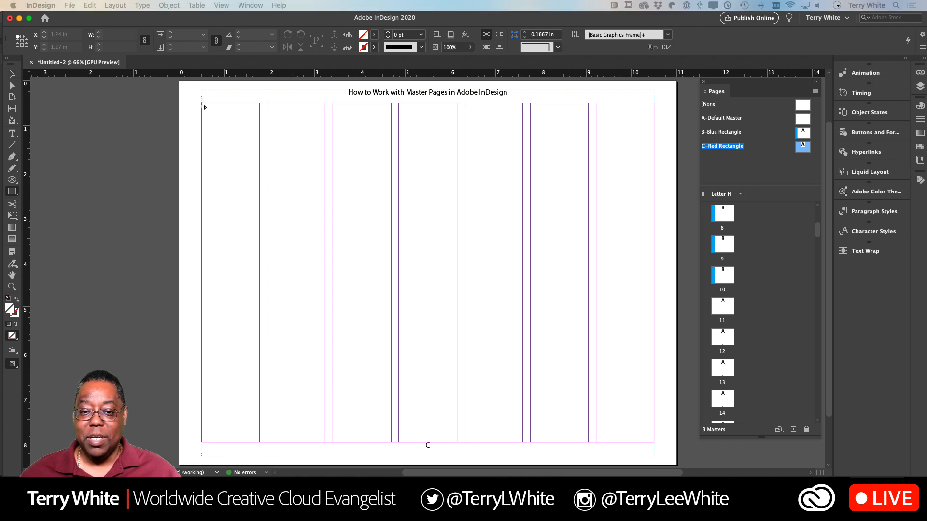
{"action": "left_click_drag", "start_coordinate": [202, 102], "coordinate": [259, 442]}
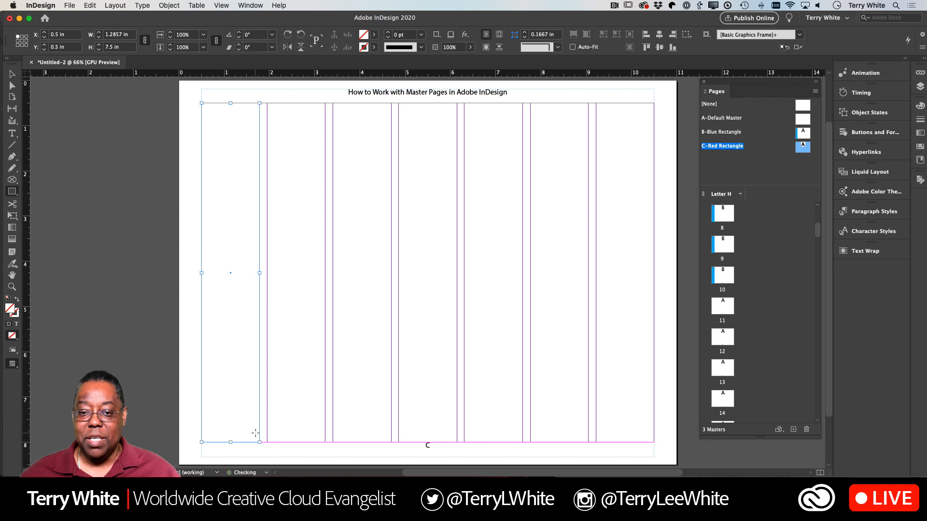
{"action": "left_click", "coordinate": [374, 35]}
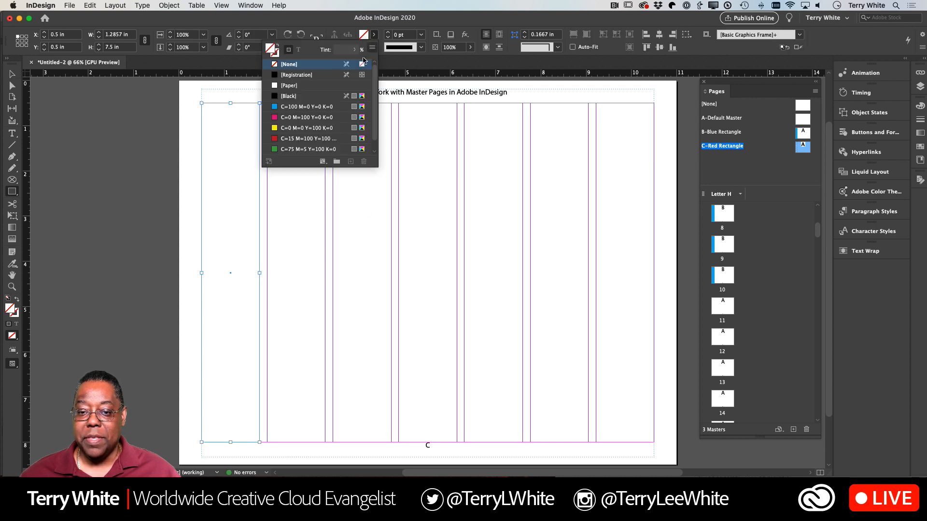
{"action": "left_click", "coordinate": [297, 139]}
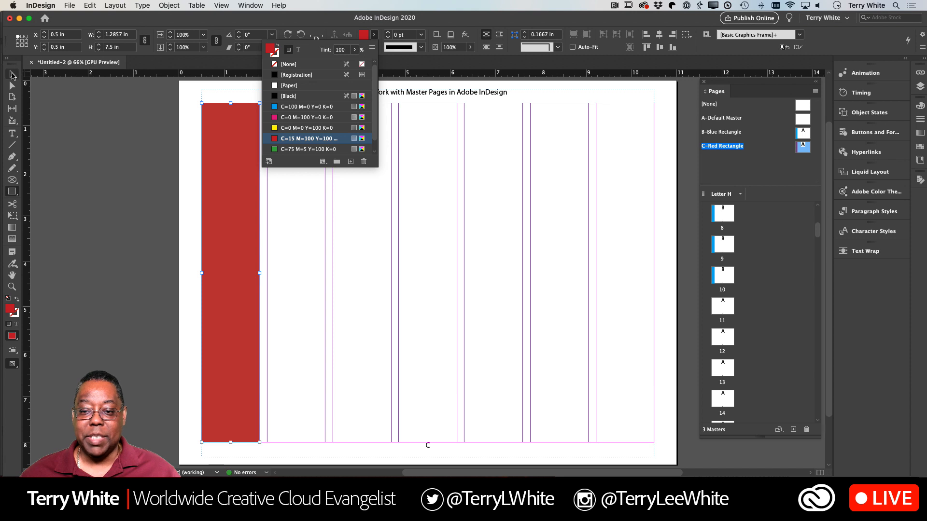
{"action": "left_click", "coordinate": [12, 73]}
{"action": "left_click", "coordinate": [404, 196]}
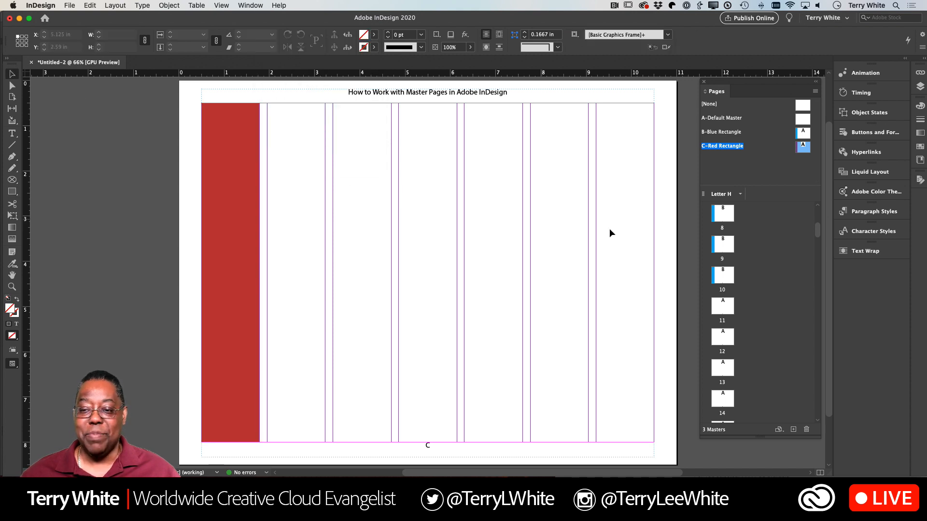
Step: Apply the C-Red Rectangle master to pages 11-20
{"action": "scroll", "coordinate": [743, 255], "scroll_direction": "down", "scroll_amount": 3}
{"action": "scroll", "coordinate": [744, 255], "scroll_direction": "down", "scroll_amount": 1}
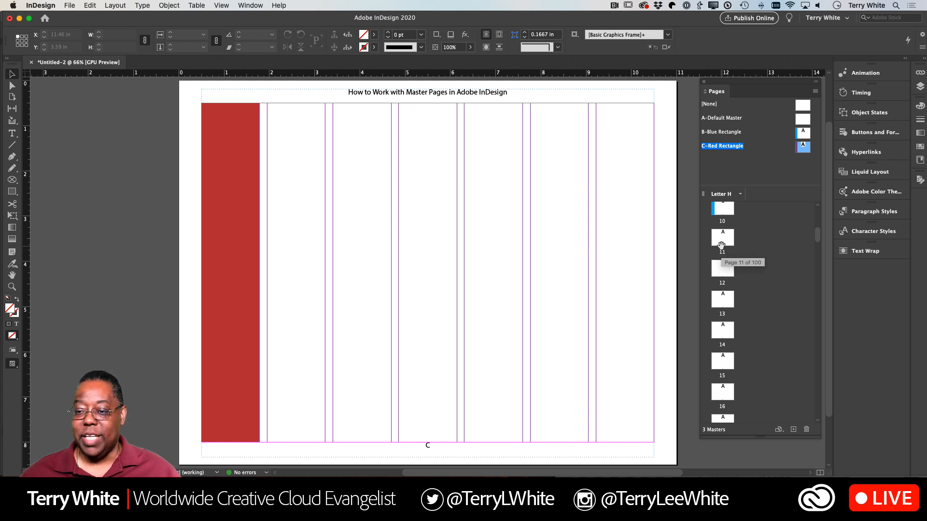
{"action": "left_click", "coordinate": [720, 245]}
{"action": "scroll", "coordinate": [757, 260], "scroll_direction": "down", "scroll_amount": 5}
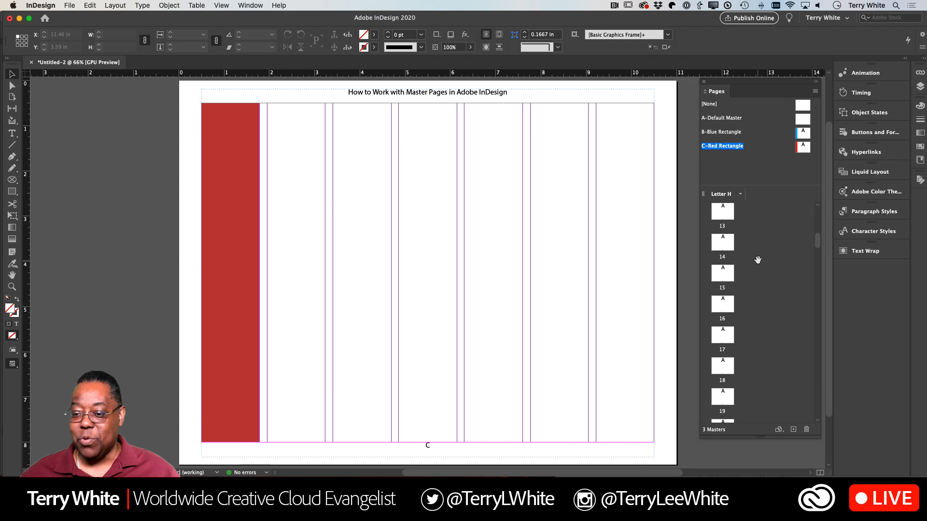
{"action": "scroll", "coordinate": [757, 260], "scroll_direction": "down", "scroll_amount": 5}
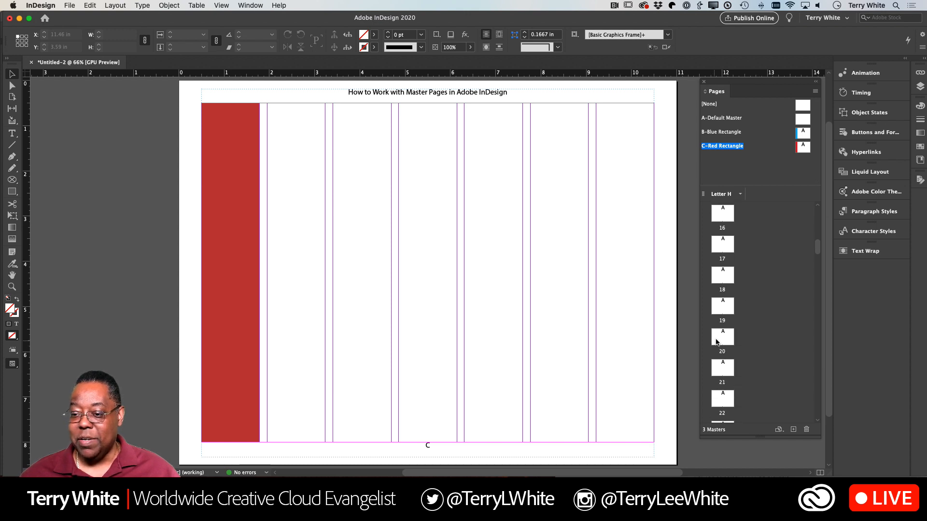
{"action": "left_click", "coordinate": [716, 342], "text": "shift"}
{"action": "right_click", "coordinate": [717, 340]}
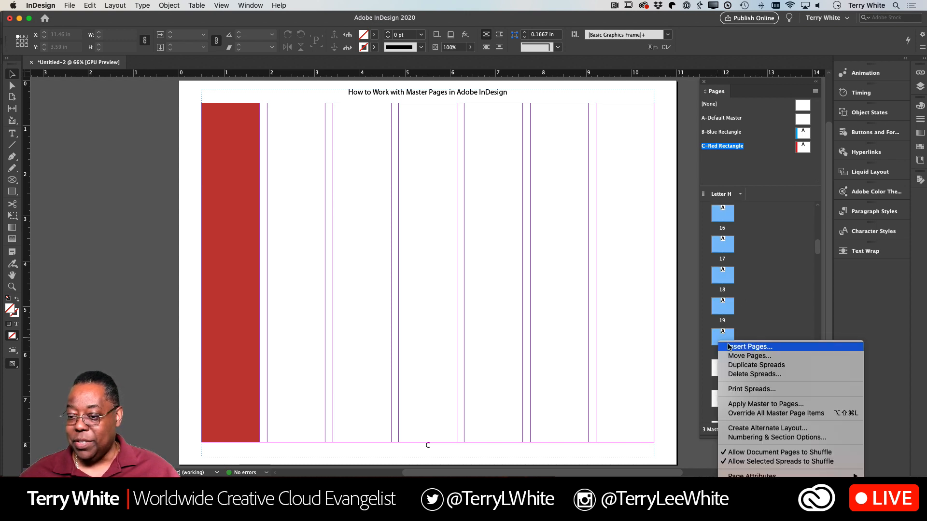
{"action": "left_click", "coordinate": [765, 404]}
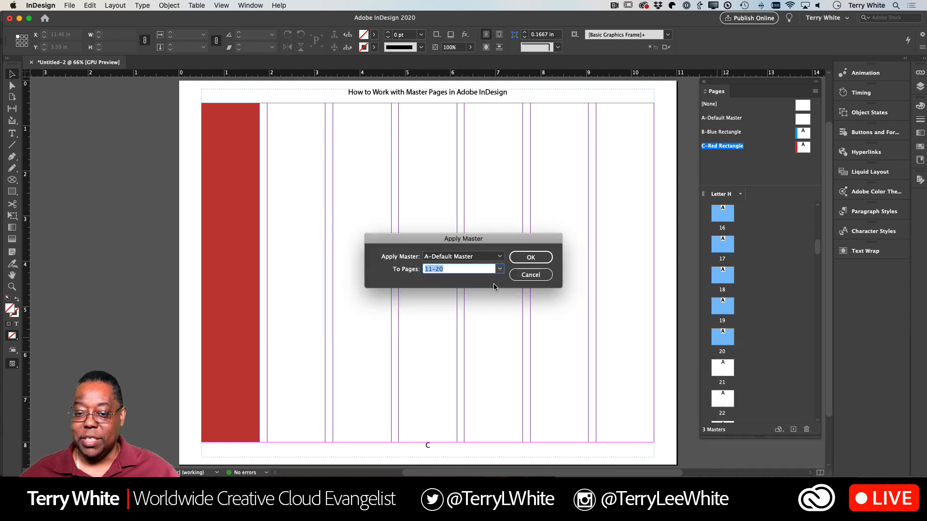
{"action": "left_click", "coordinate": [460, 257]}
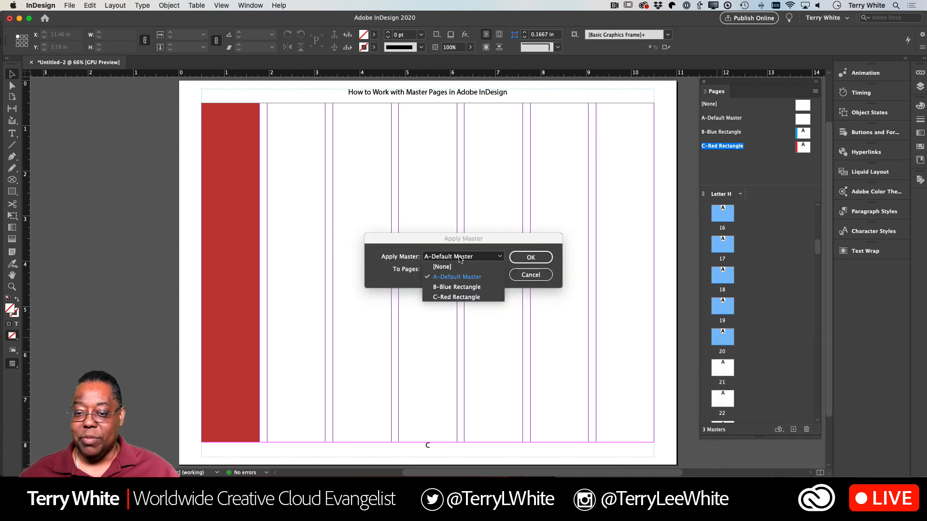
{"action": "left_click", "coordinate": [453, 298]}
{"action": "left_click", "coordinate": [529, 257]}
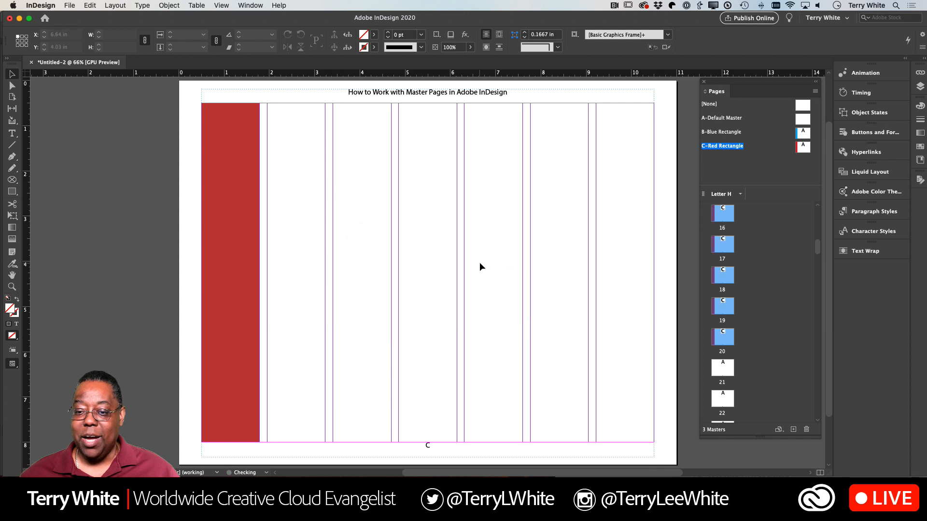
Step: Review the thumbnails of pages 1 to 25 to check which master each page uses
{"action": "scroll", "coordinate": [745, 273], "scroll_direction": "down", "scroll_amount": 1}
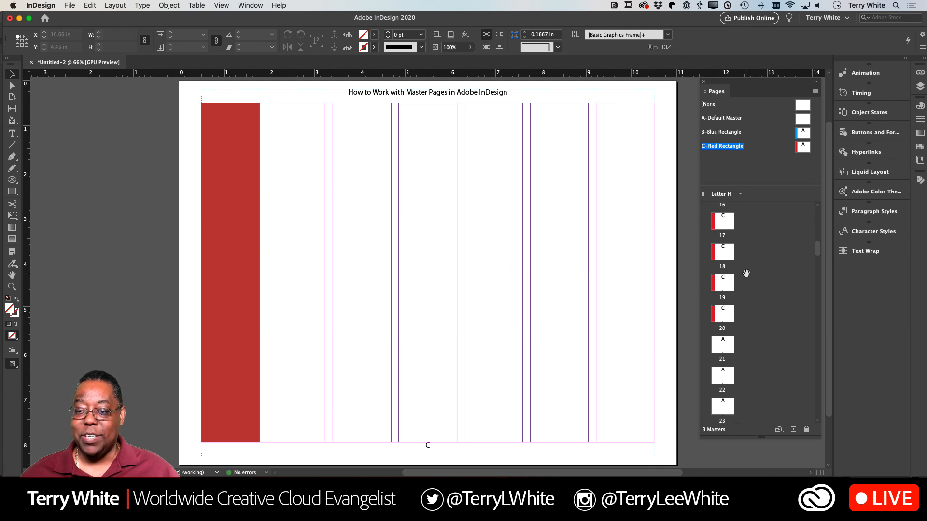
{"action": "scroll", "coordinate": [746, 274], "scroll_direction": "up", "scroll_amount": 10}
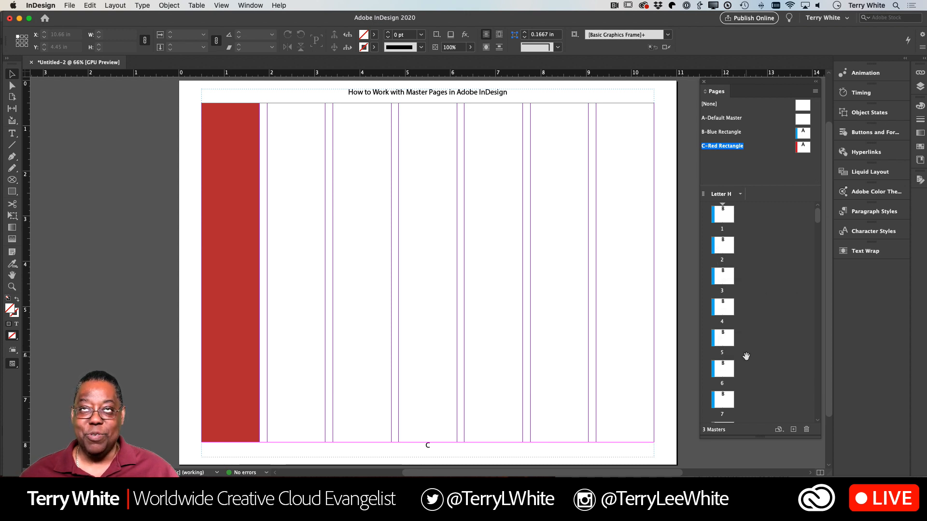
{"action": "scroll", "coordinate": [746, 356], "scroll_direction": "down", "scroll_amount": 5}
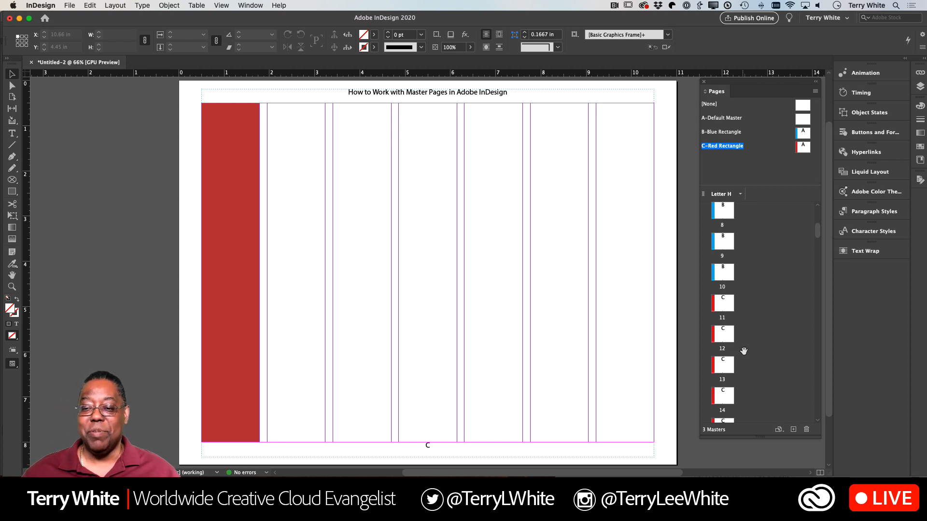
{"action": "scroll", "coordinate": [746, 357], "scroll_direction": "down", "scroll_amount": 3}
{"action": "scroll", "coordinate": [744, 351], "scroll_direction": "up", "scroll_amount": 2}
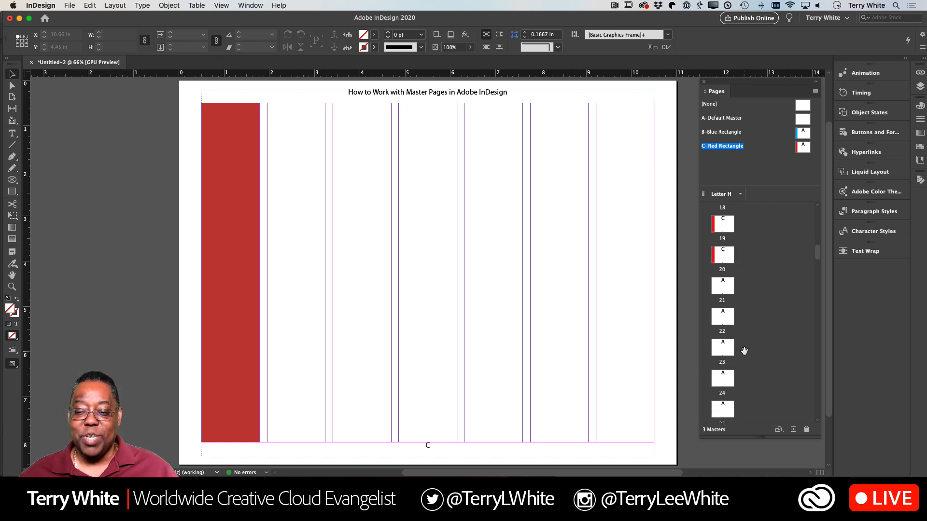
{"action": "scroll", "coordinate": [743, 351], "scroll_direction": "up", "scroll_amount": 7}
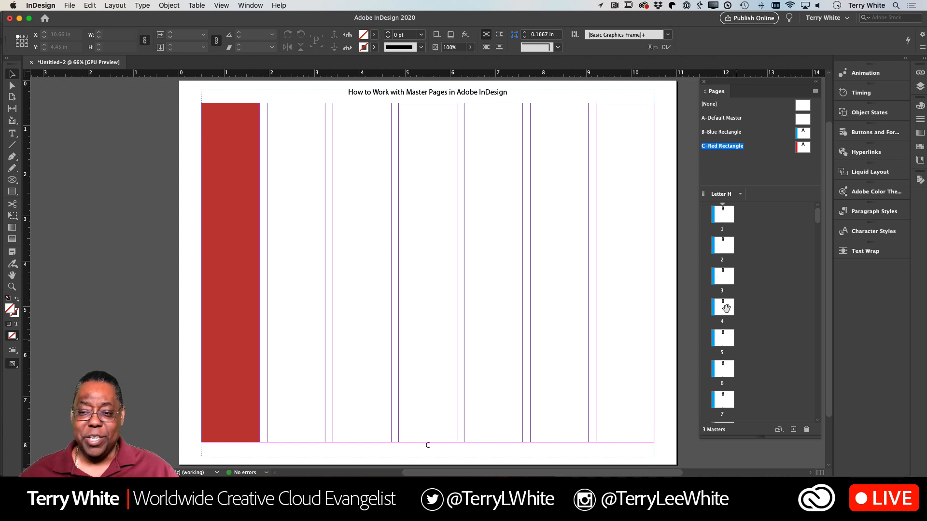
{"action": "right_click", "coordinate": [803, 151]}
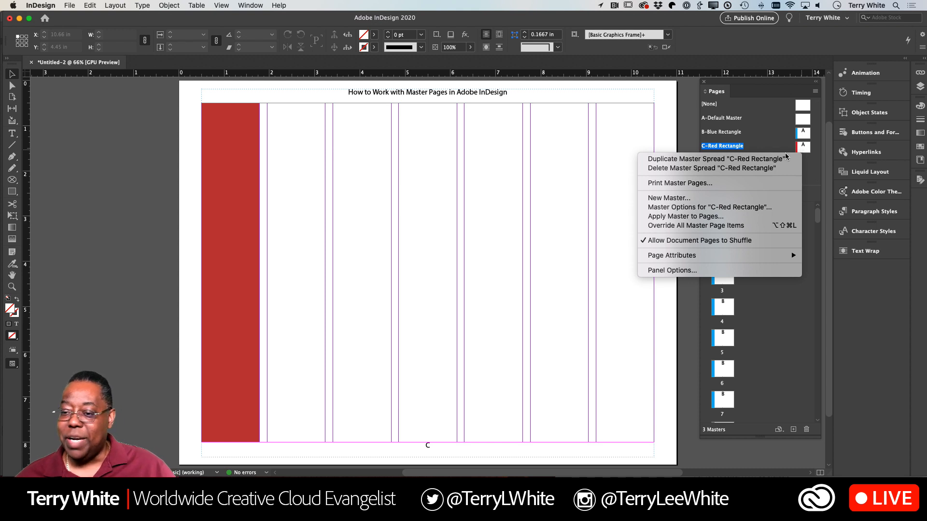
{"action": "left_click", "coordinate": [759, 141]}
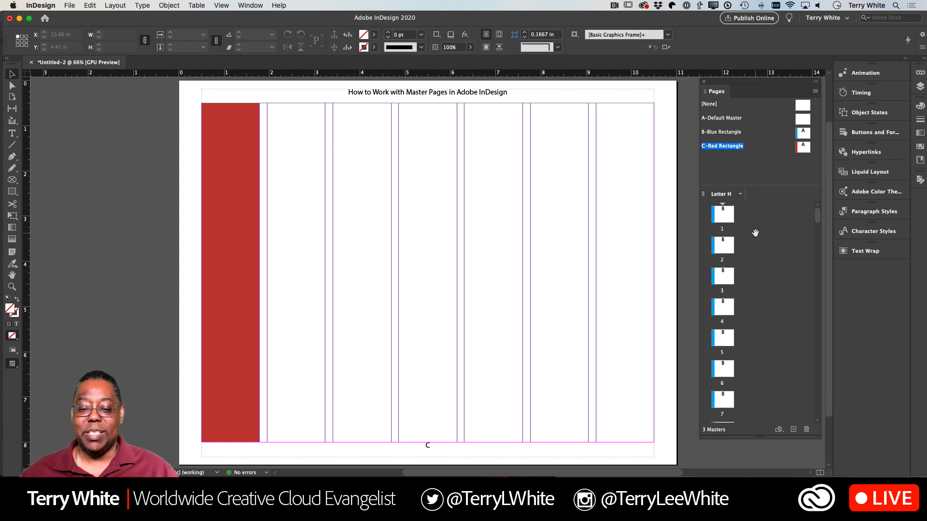
Step: Open A-Default Master and right-align the page number in the footer frame
{"action": "double_click", "coordinate": [803, 119]}
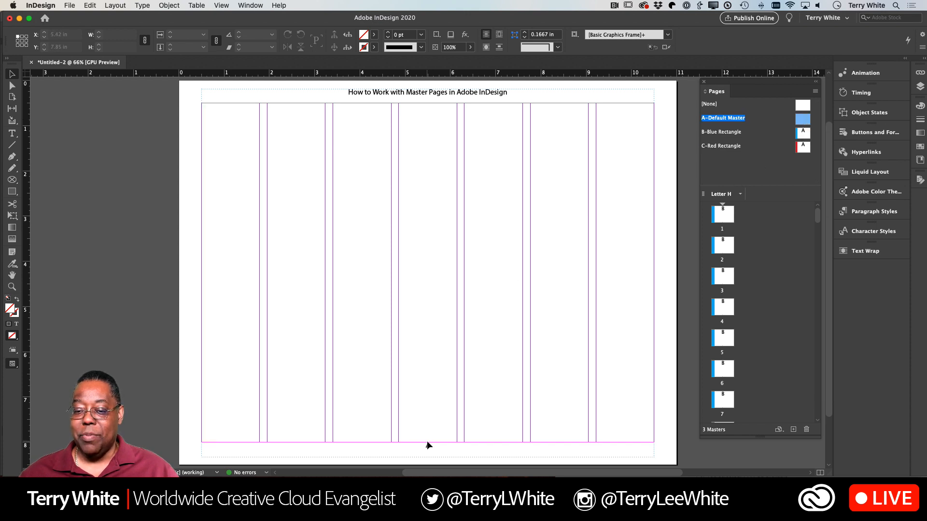
{"action": "left_click", "coordinate": [427, 444]}
{"action": "double_click", "coordinate": [427, 444]}
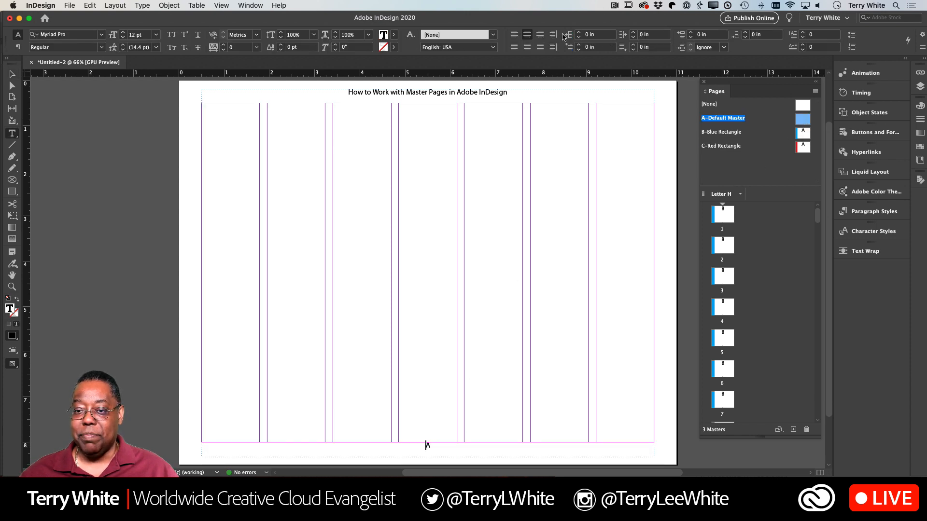
{"action": "left_click", "coordinate": [540, 35]}
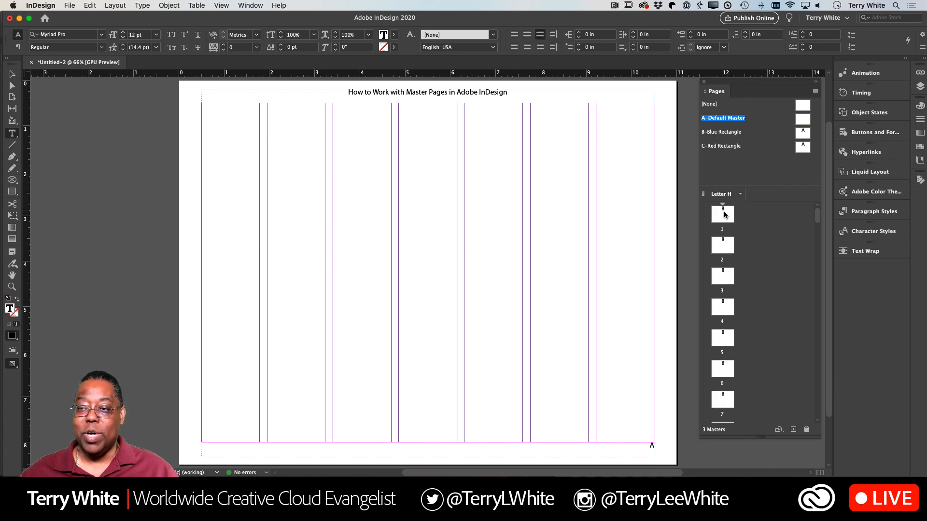
Step: Open pages 1, 4 and 11 to check the position of the page number
{"action": "double_click", "coordinate": [723, 214]}
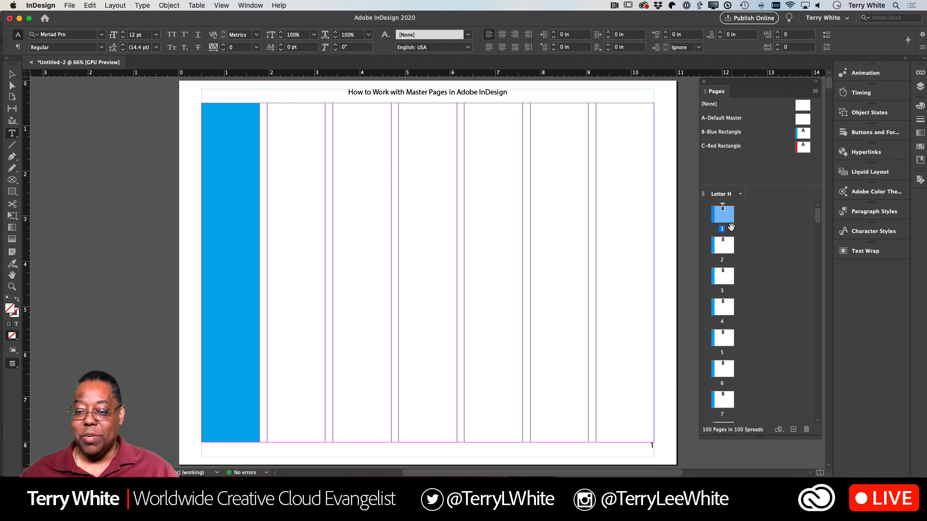
{"action": "double_click", "coordinate": [729, 309]}
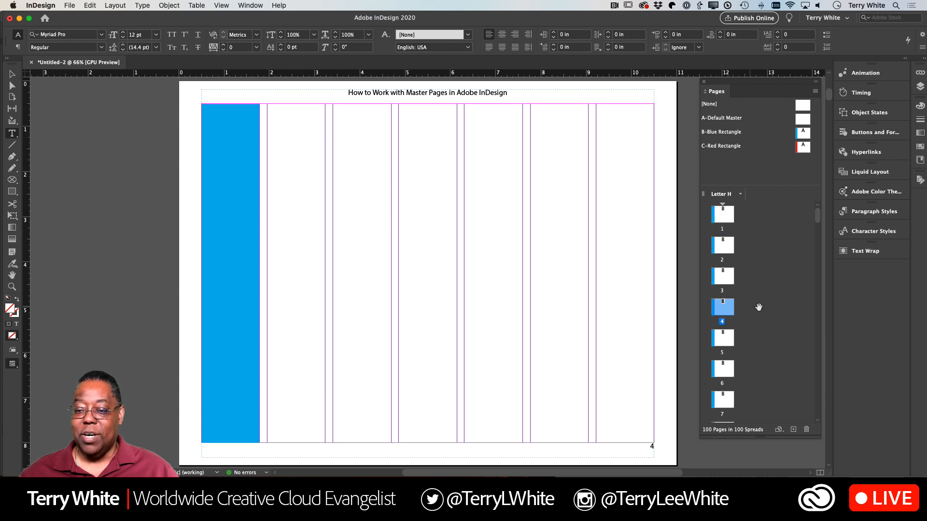
{"action": "scroll", "coordinate": [724, 368], "scroll_direction": "down", "scroll_amount": 3}
{"action": "double_click", "coordinate": [727, 396]}
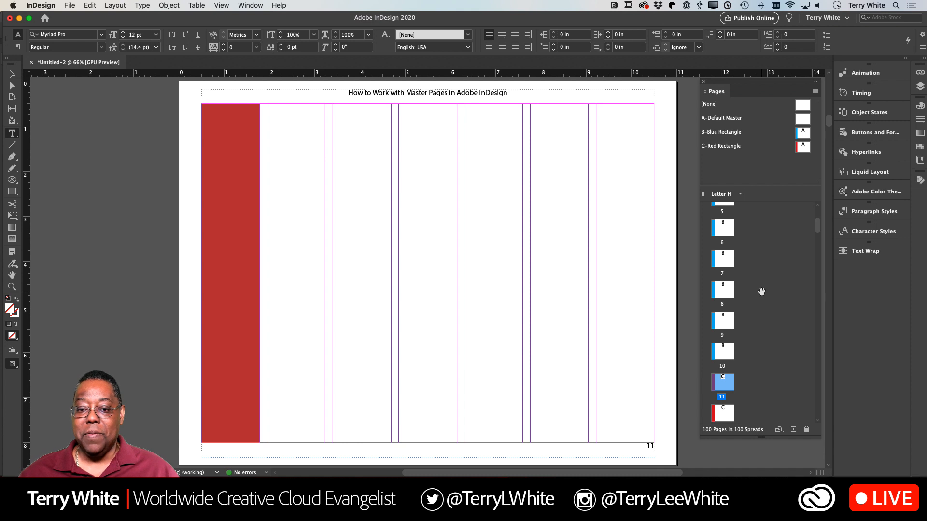
Step: Override the page-number frame on page 1 and delete it from that page only
{"action": "scroll", "coordinate": [722, 226], "scroll_direction": "up", "scroll_amount": 5}
{"action": "double_click", "coordinate": [723, 215]}
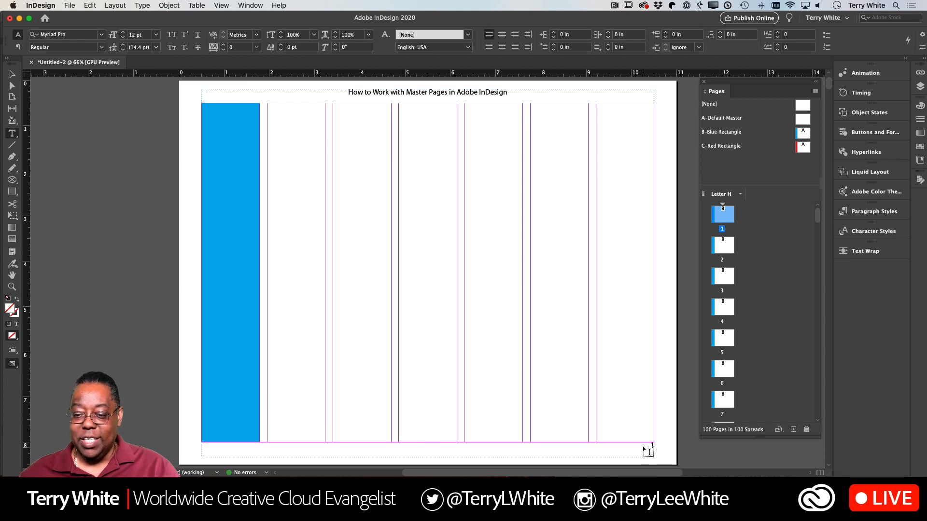
{"action": "left_click", "coordinate": [12, 75]}
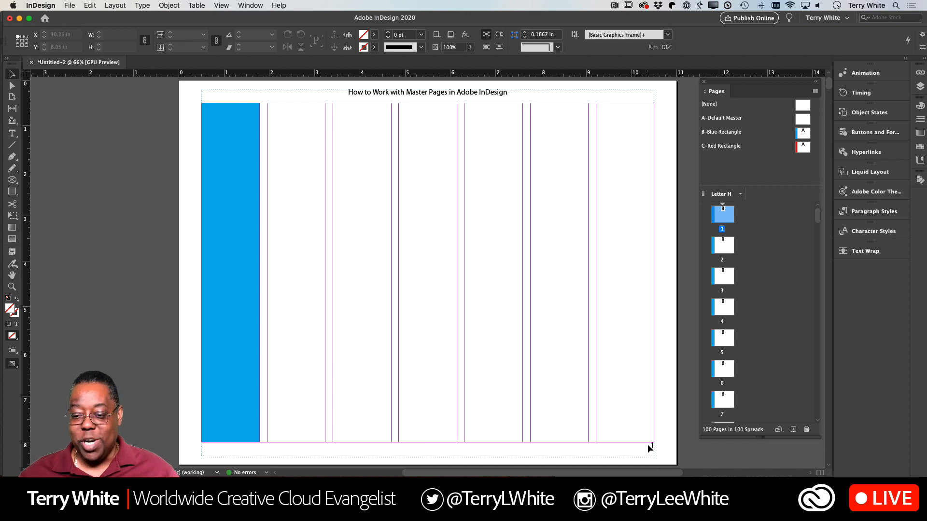
{"action": "left_click", "coordinate": [648, 445]}
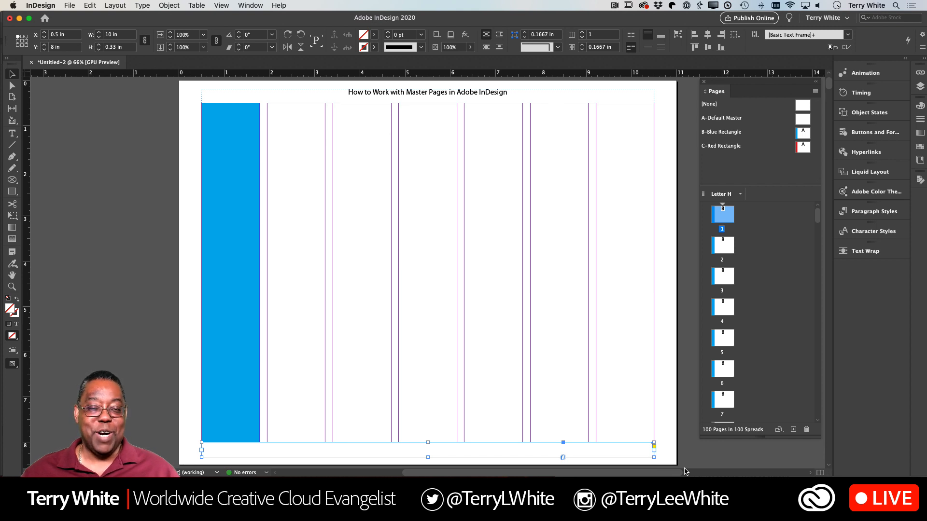
{"action": "key", "text": "Delete"}
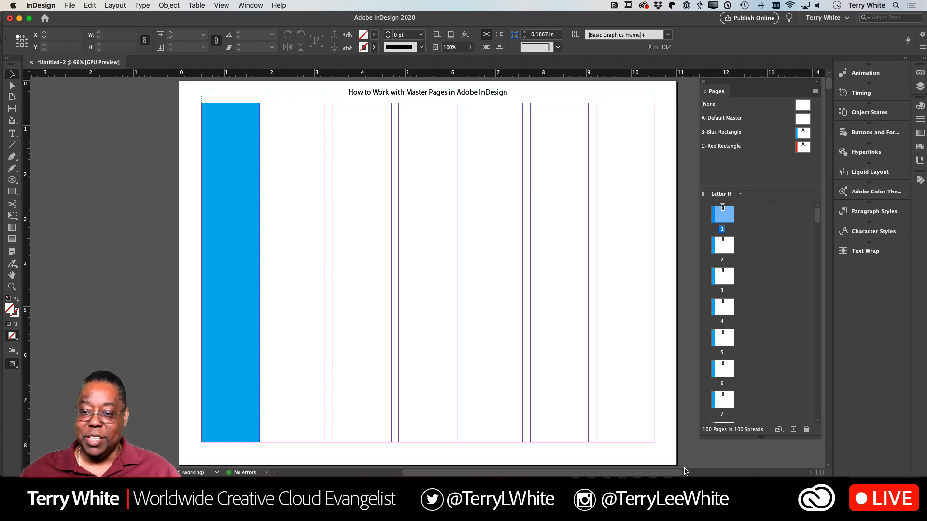
Step: Check the page number on pages 2 and 13 and on the B-Blue Rectangle and A-Default masters
{"action": "double_click", "coordinate": [719, 249]}
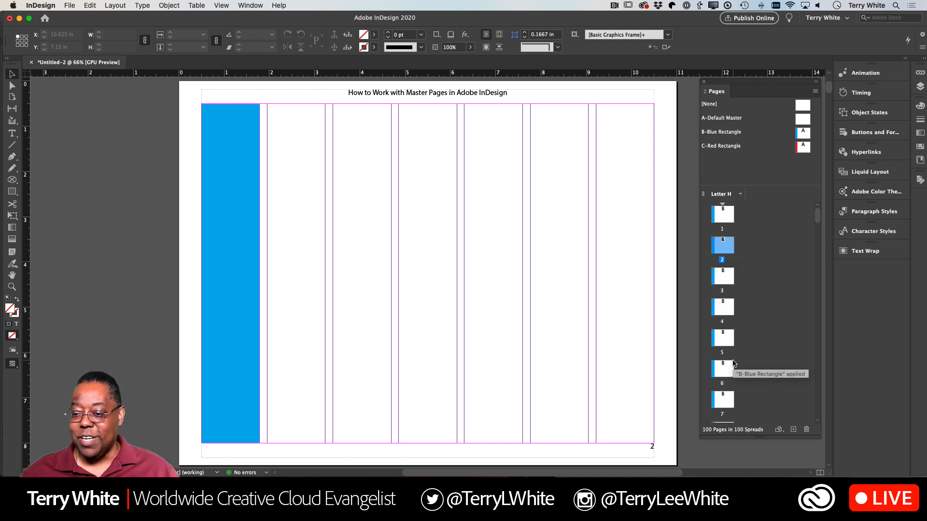
{"action": "scroll", "coordinate": [732, 367], "scroll_direction": "down", "scroll_amount": 3}
{"action": "scroll", "coordinate": [733, 367], "scroll_direction": "down", "scroll_amount": 3}
{"action": "double_click", "coordinate": [722, 343]}
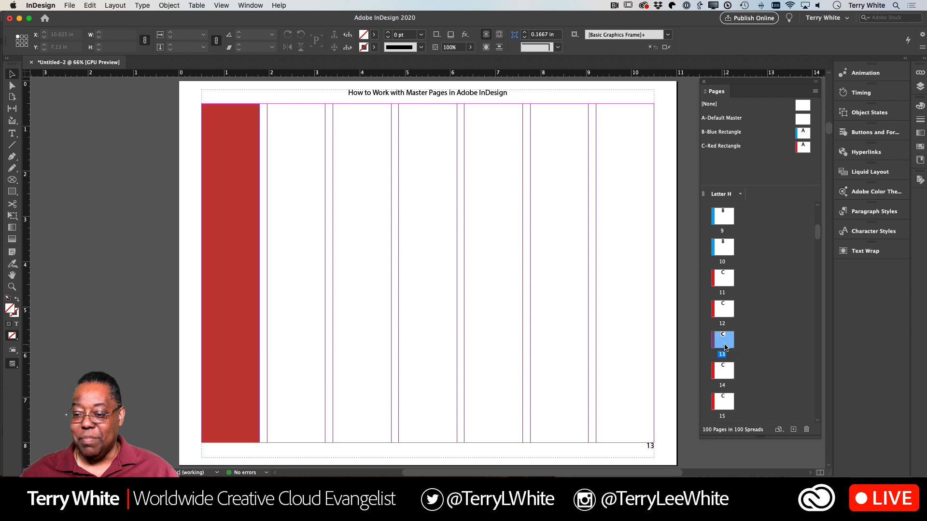
{"action": "double_click", "coordinate": [803, 133]}
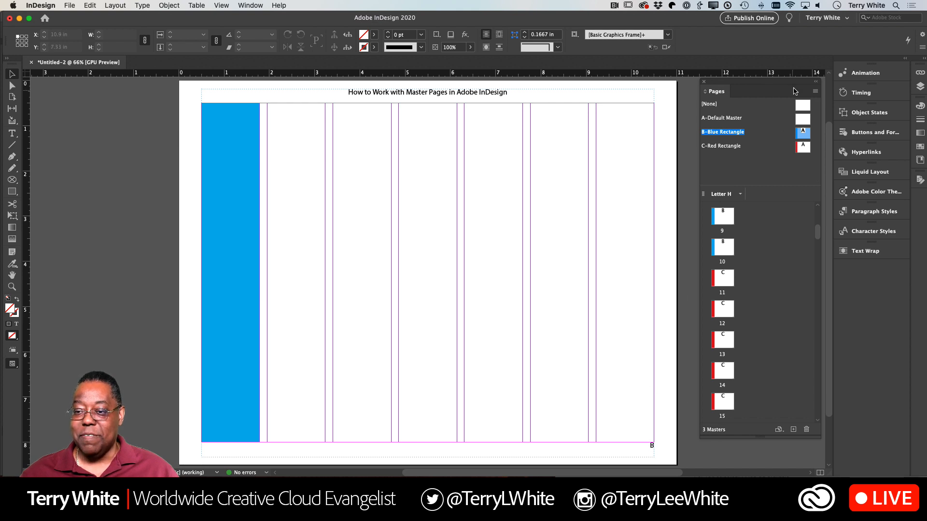
{"action": "double_click", "coordinate": [798, 119]}
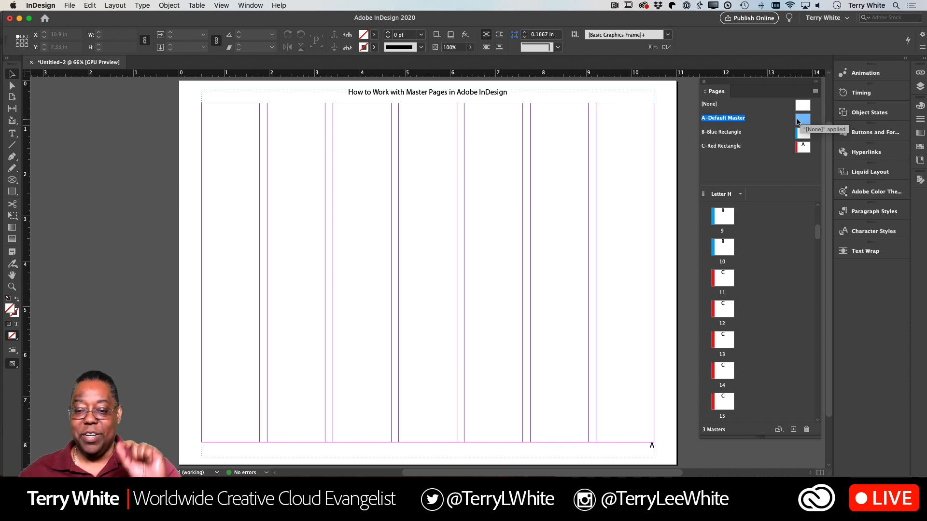
Step: Override the header frame on page 9, left-align its text, and undo these changes
{"action": "double_click", "coordinate": [721, 212]}
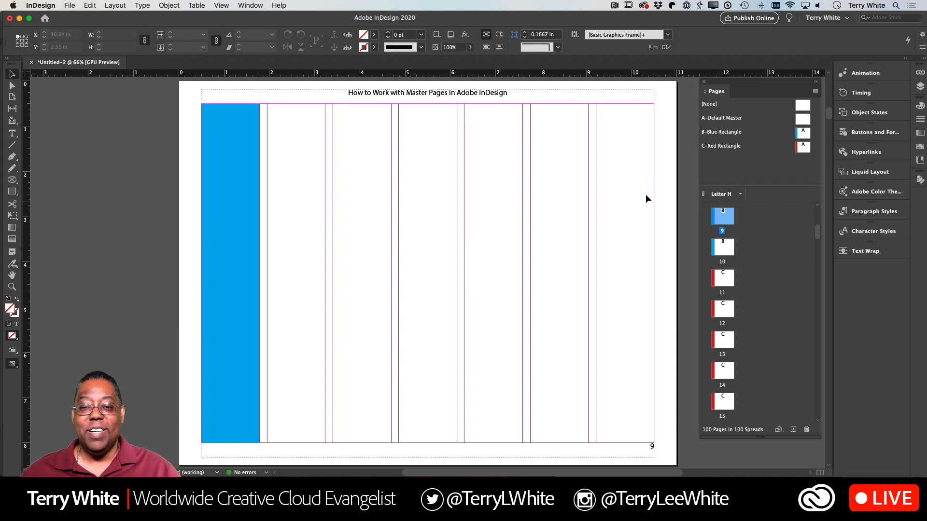
{"action": "left_click", "coordinate": [473, 93]}
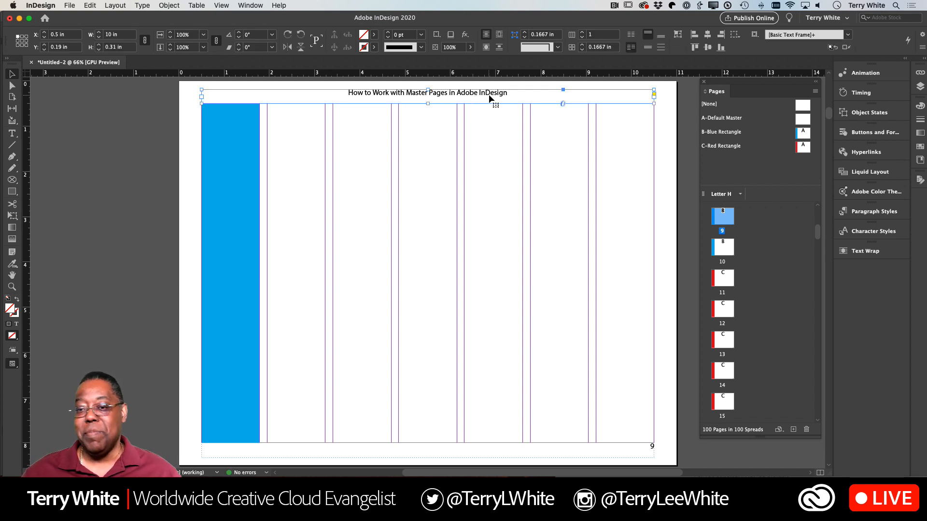
{"action": "double_click", "coordinate": [508, 92]}
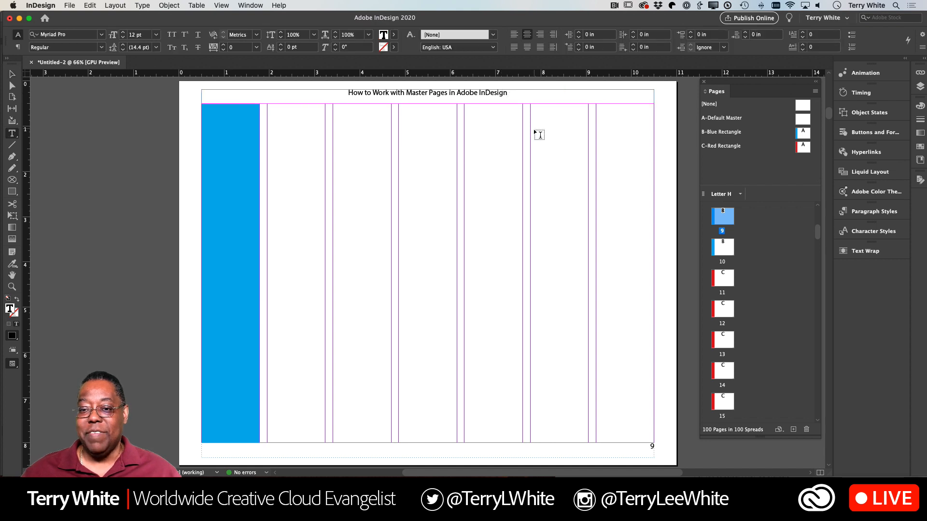
{"action": "left_click", "coordinate": [515, 35]}
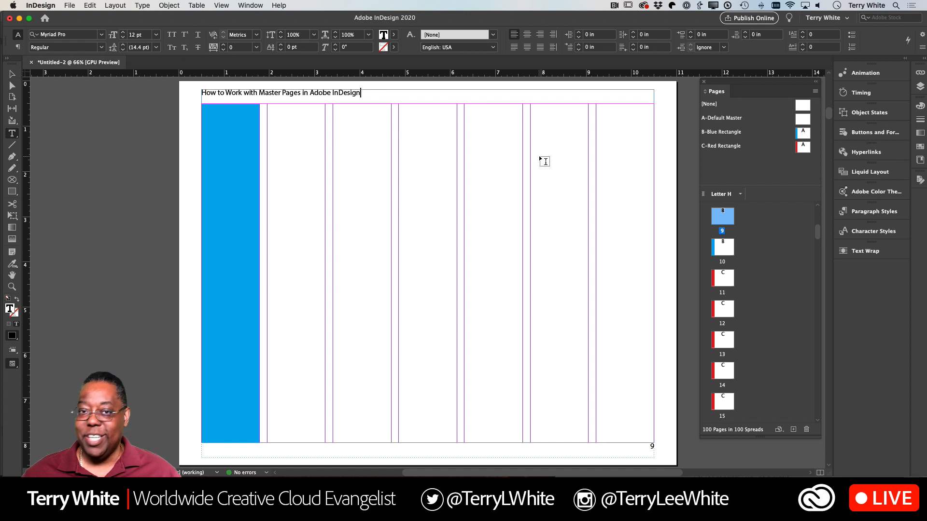
{"action": "left_click", "coordinate": [14, 76]}
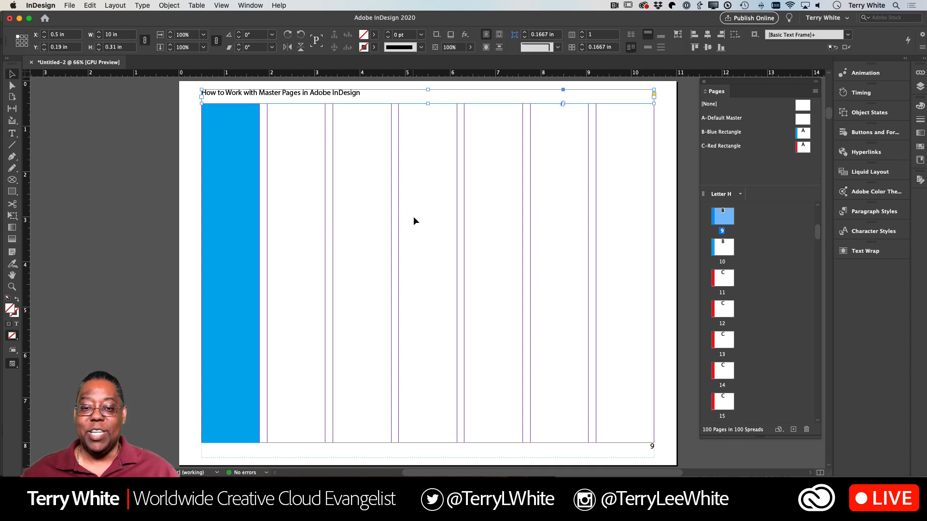
{"action": "left_click", "coordinate": [413, 215]}
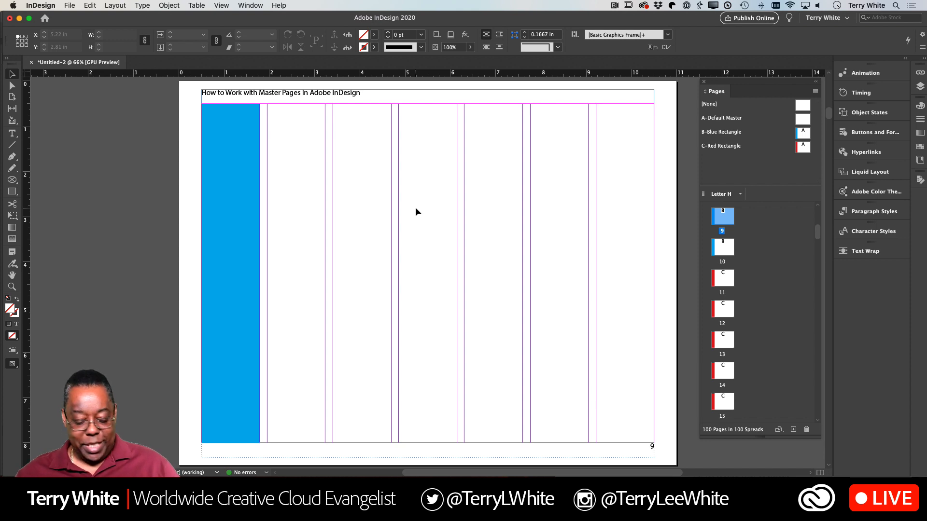
{"action": "key", "text": "super+z"}
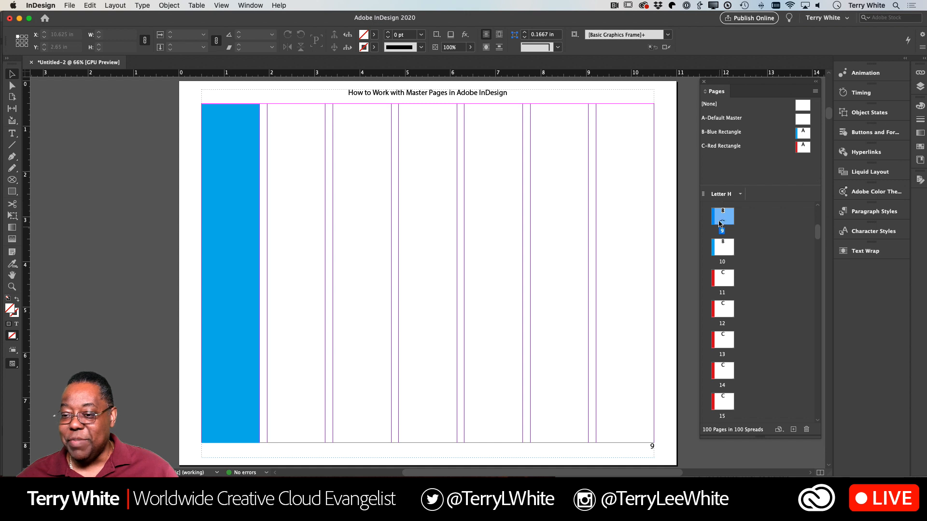
Step: Override the header text frame on page 1 and left-align its text
{"action": "scroll", "coordinate": [756, 221], "scroll_direction": "up", "scroll_amount": 10}
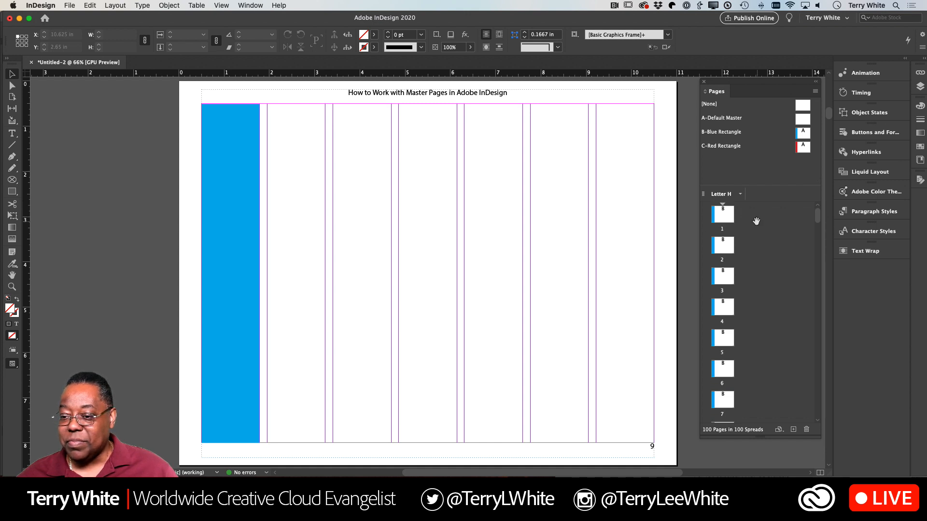
{"action": "double_click", "coordinate": [728, 218]}
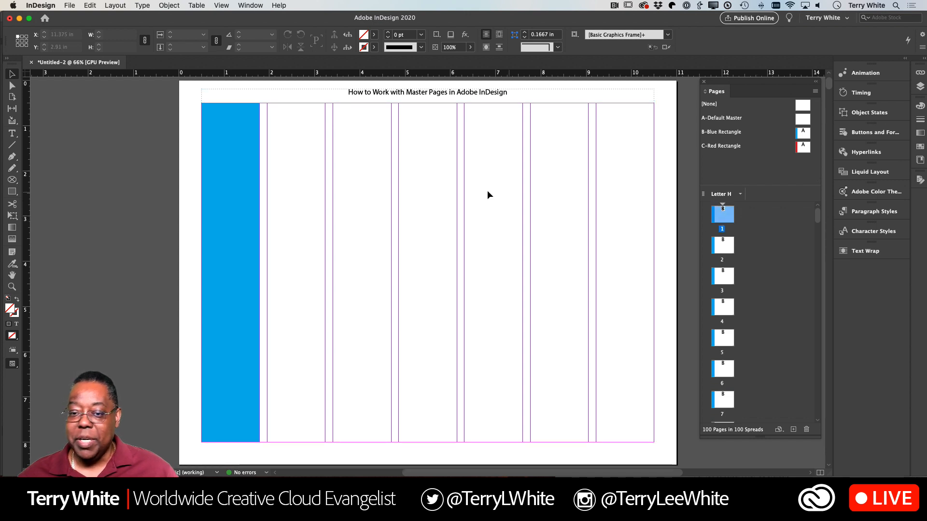
{"action": "left_click", "coordinate": [420, 94], "text": "shift+super"}
{"action": "double_click", "coordinate": [510, 94]}
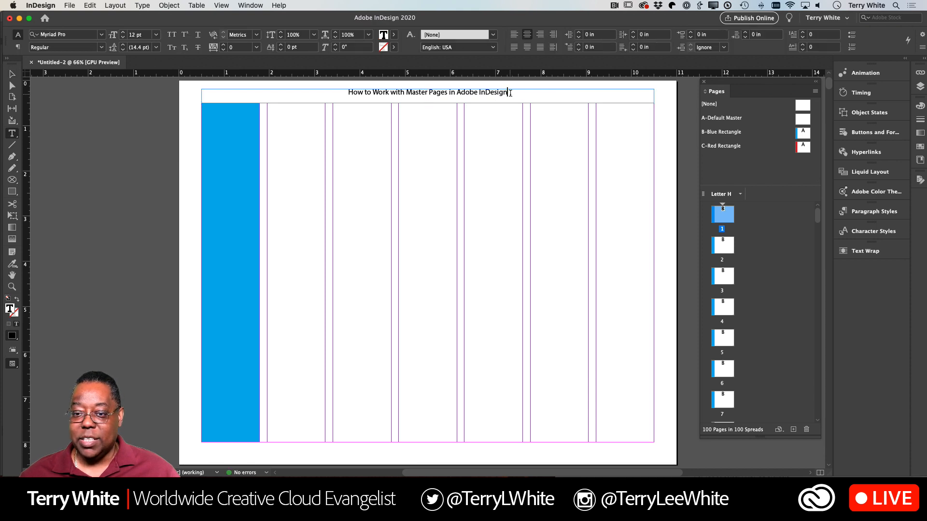
{"action": "left_click", "coordinate": [514, 34]}
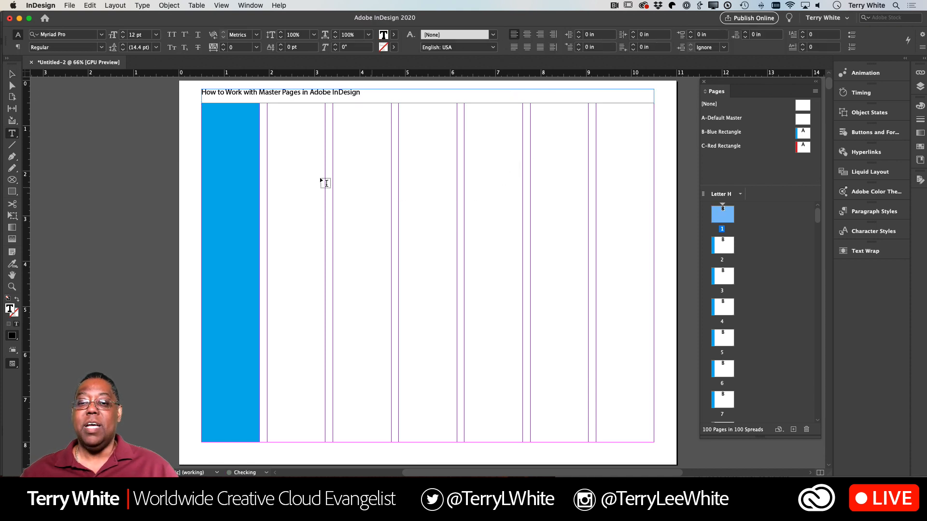
{"action": "left_click", "coordinate": [12, 74]}
{"action": "left_click", "coordinate": [340, 202]}
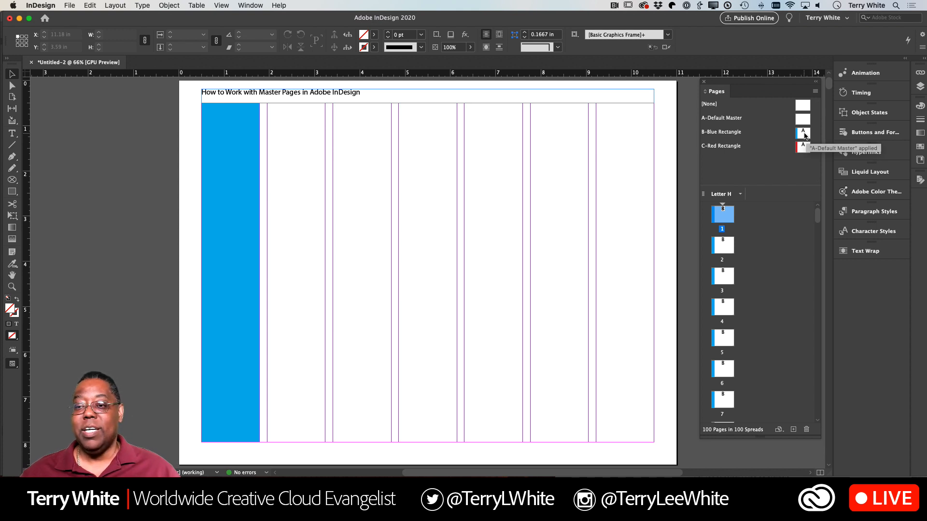
Step: Reapply the B-Blue Rectangle master to page 1, and replace it with the C-Red Rectangle master
{"action": "left_click_drag", "start_coordinate": [803, 135], "coordinate": [727, 217]}
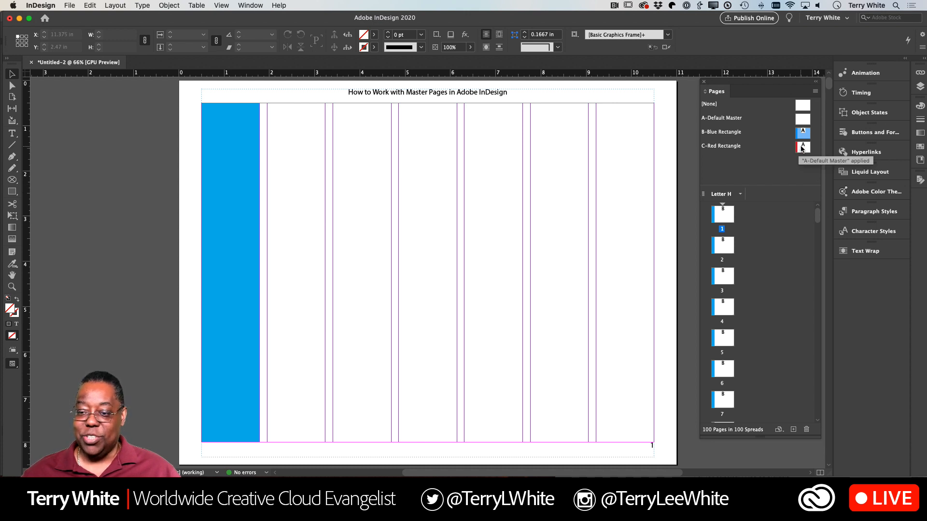
{"action": "left_click_drag", "start_coordinate": [798, 153], "coordinate": [734, 213]}
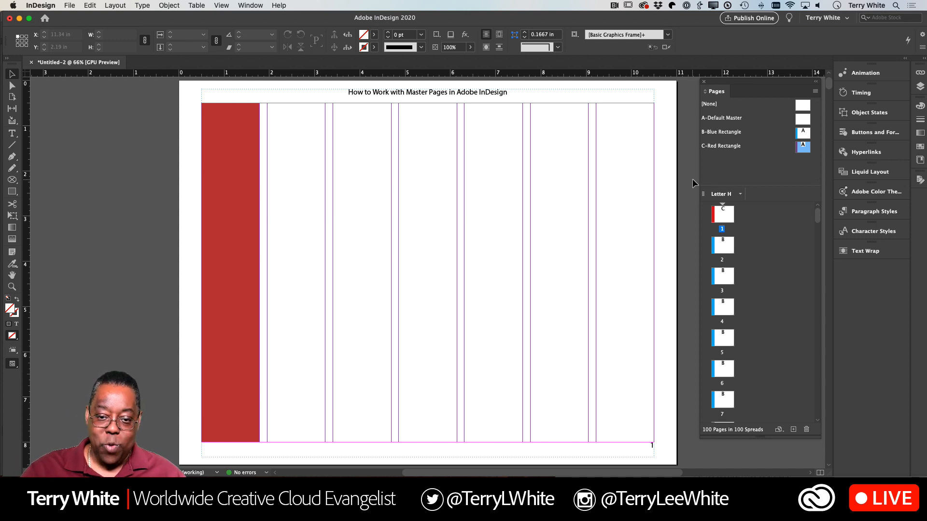
Step: Create a new 11 x 8.5 in landscape document with 10 pages and a primary text frame
{"action": "key", "text": "super+n"}
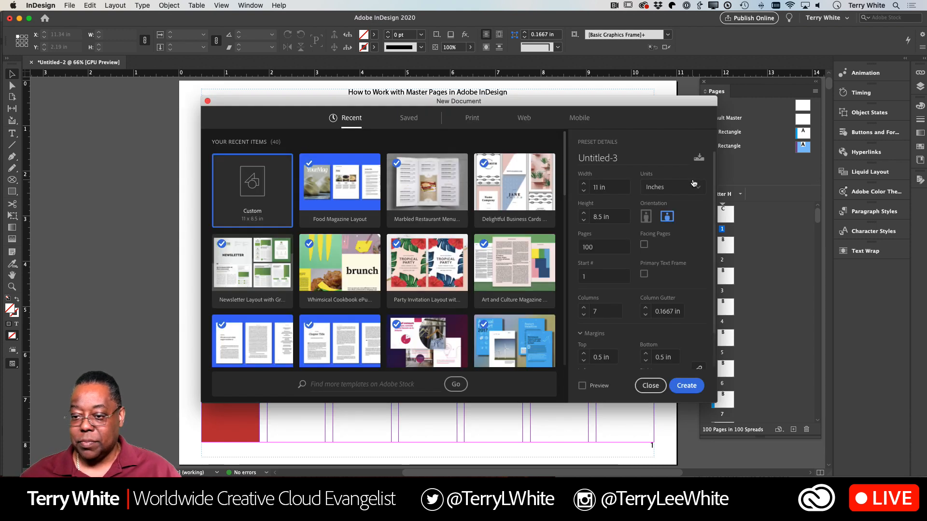
{"action": "left_click", "coordinate": [644, 275]}
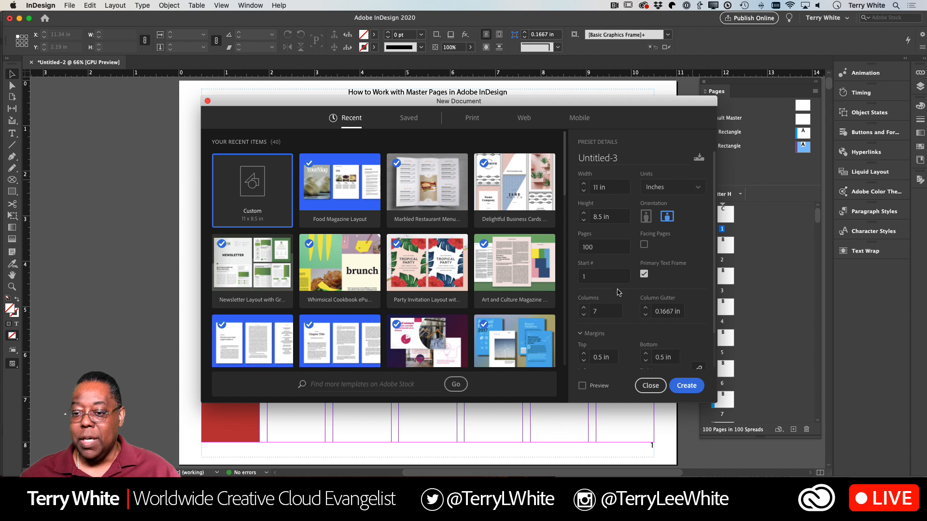
{"action": "double_click", "coordinate": [603, 248]}
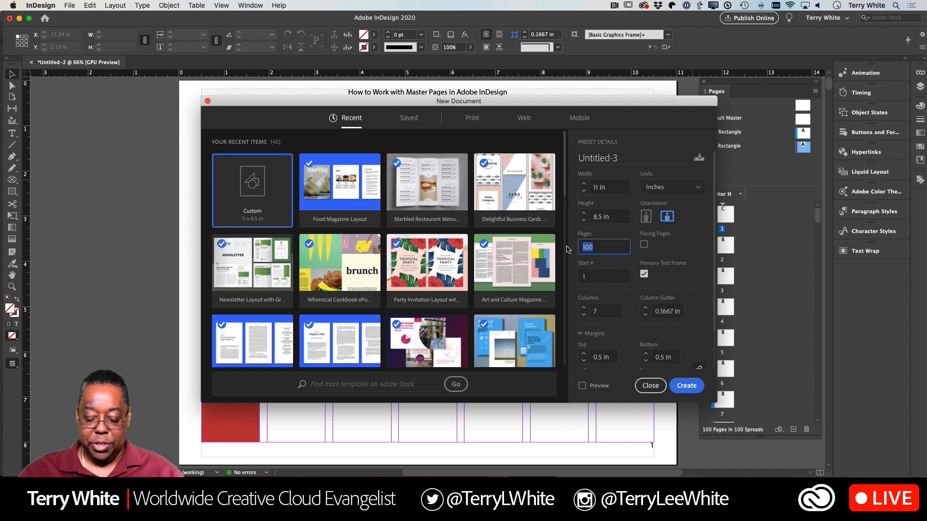
{"action": "type", "text": "10"}
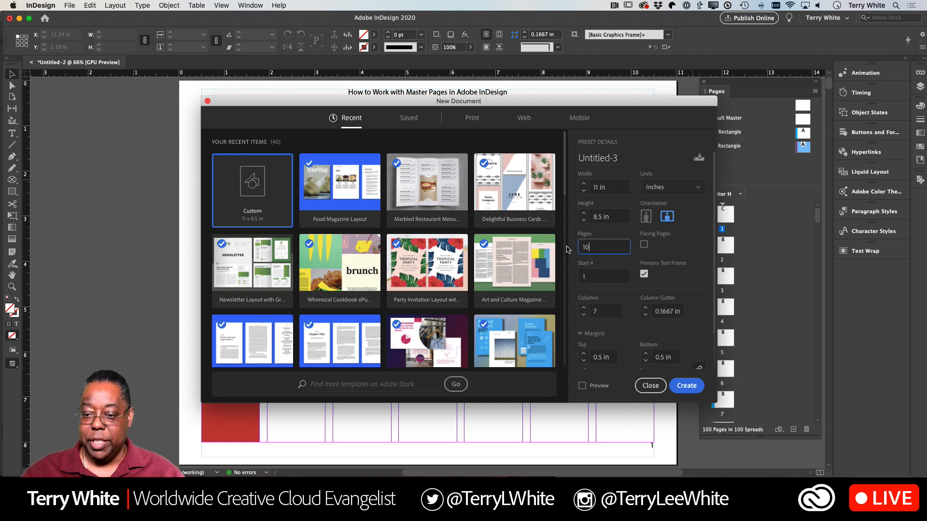
{"action": "left_click", "coordinate": [682, 388]}
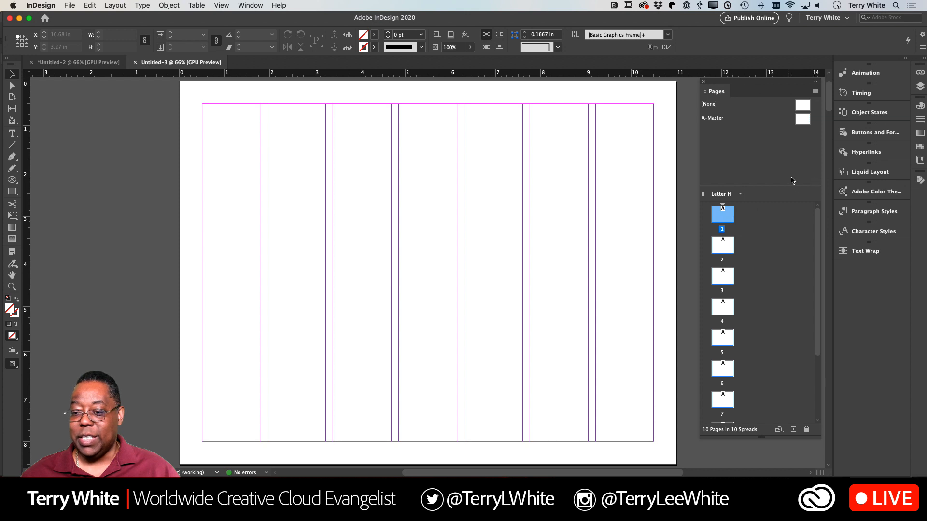
Step: Examine the primary text frame on A-Master and select its counterpart directly on page 1
{"action": "double_click", "coordinate": [801, 119]}
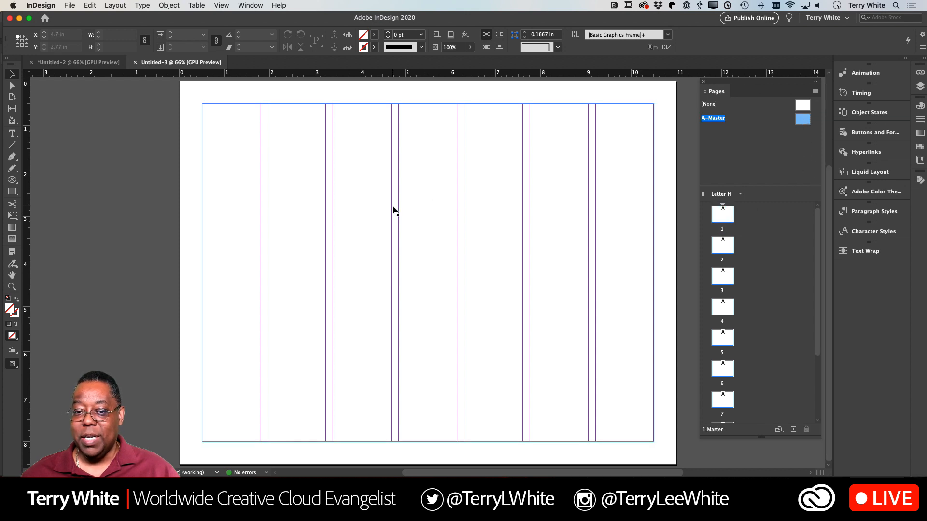
{"action": "left_click", "coordinate": [378, 214]}
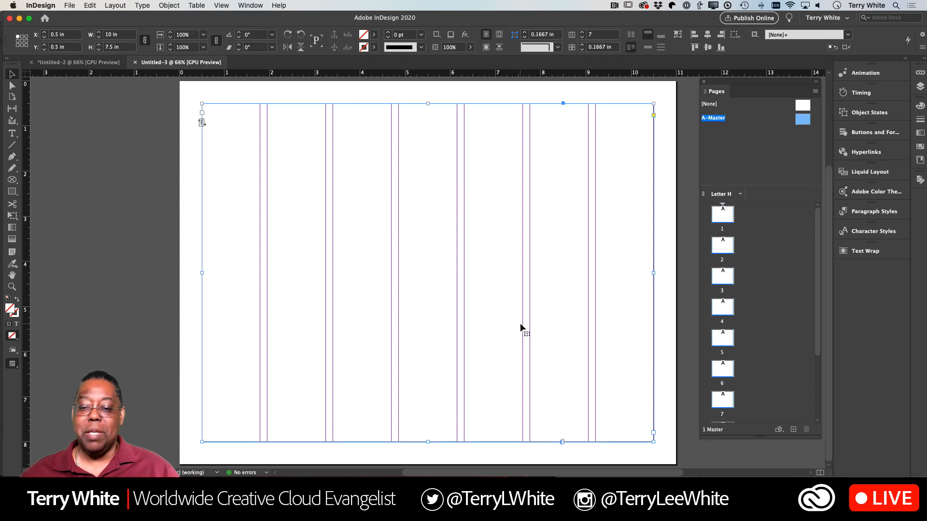
{"action": "double_click", "coordinate": [723, 221]}
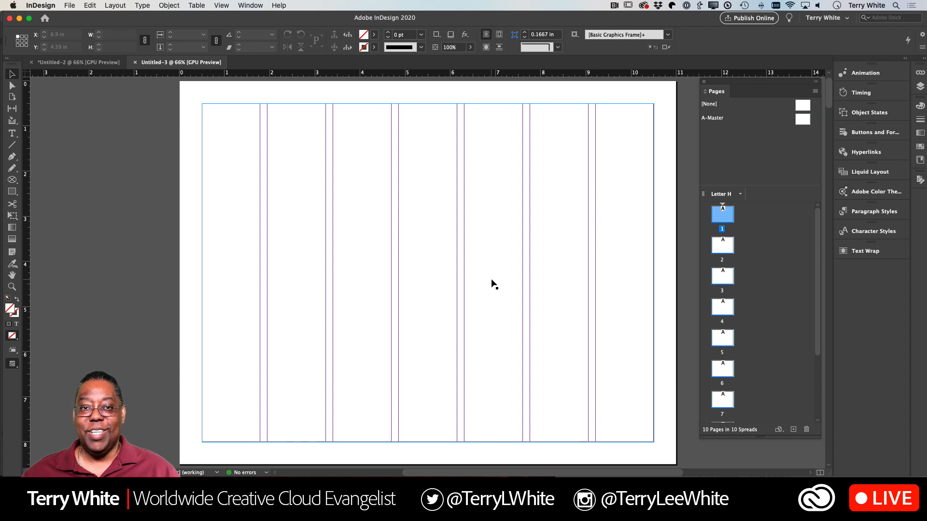
{"action": "left_click", "coordinate": [492, 281]}
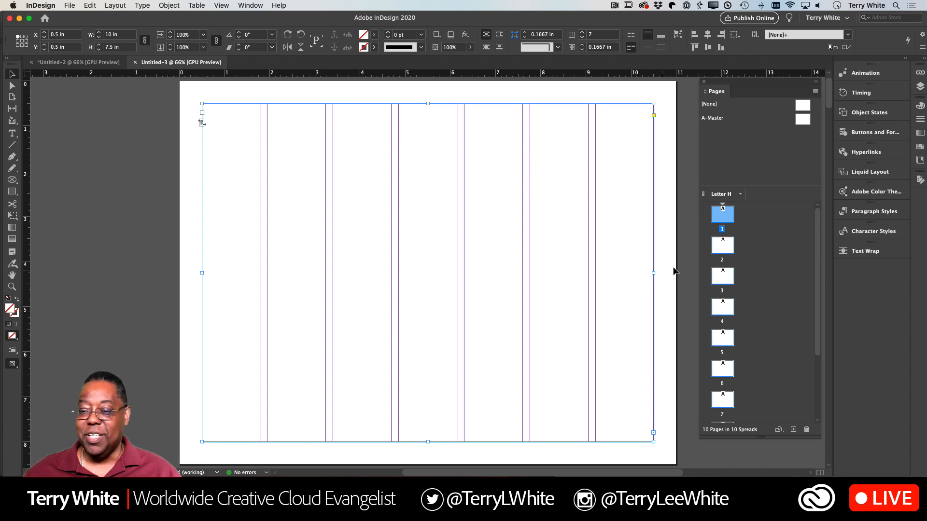
{"action": "right_click", "coordinate": [720, 252]}
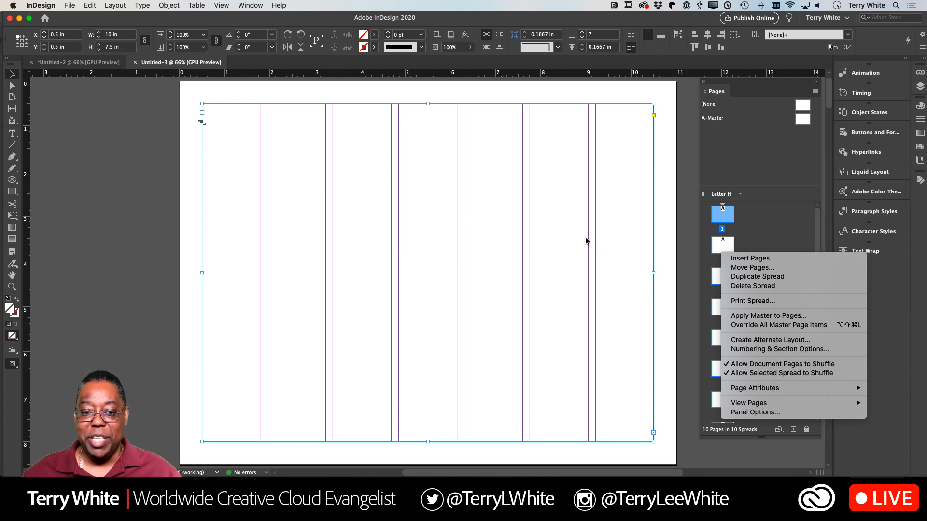
{"action": "left_click", "coordinate": [64, 66]}
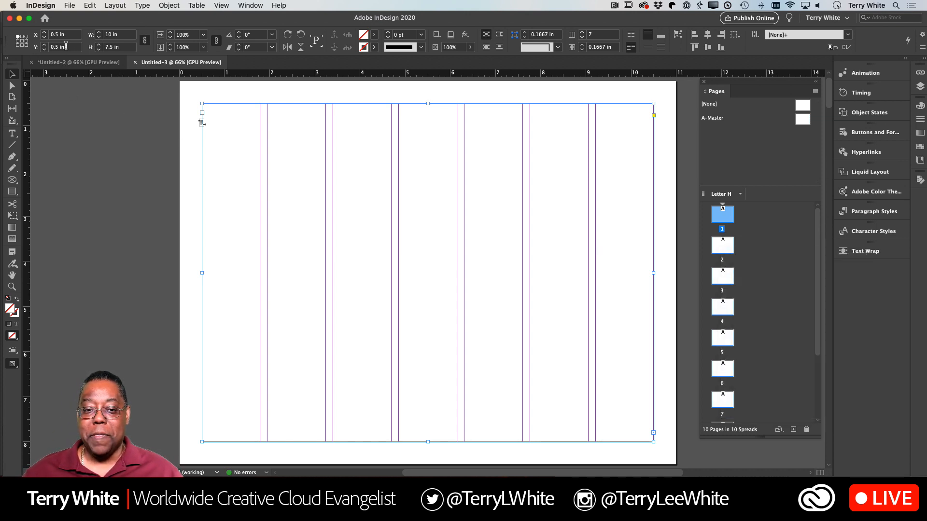
Step: Return to the Untitled-2 document and create a new document from the Food Magazine Layout template
{"action": "left_click", "coordinate": [65, 65]}
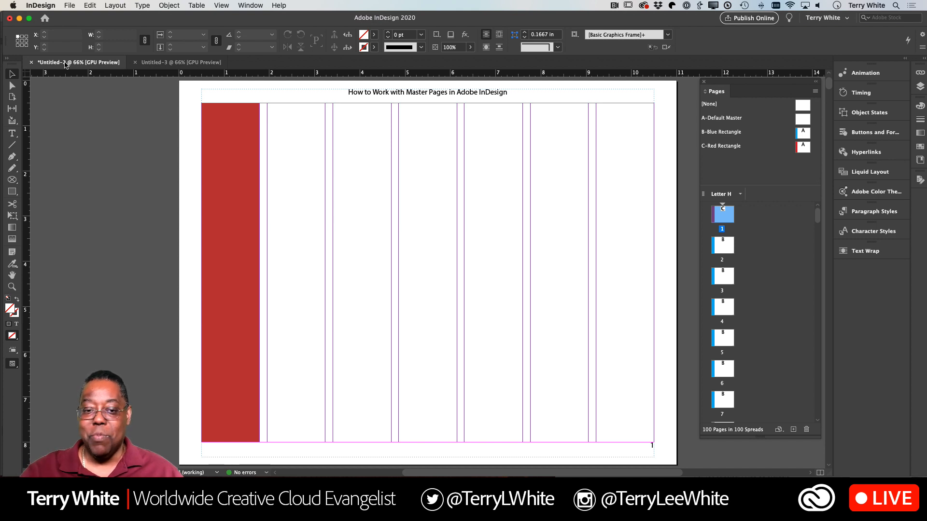
{"action": "left_click", "coordinate": [71, 5]}
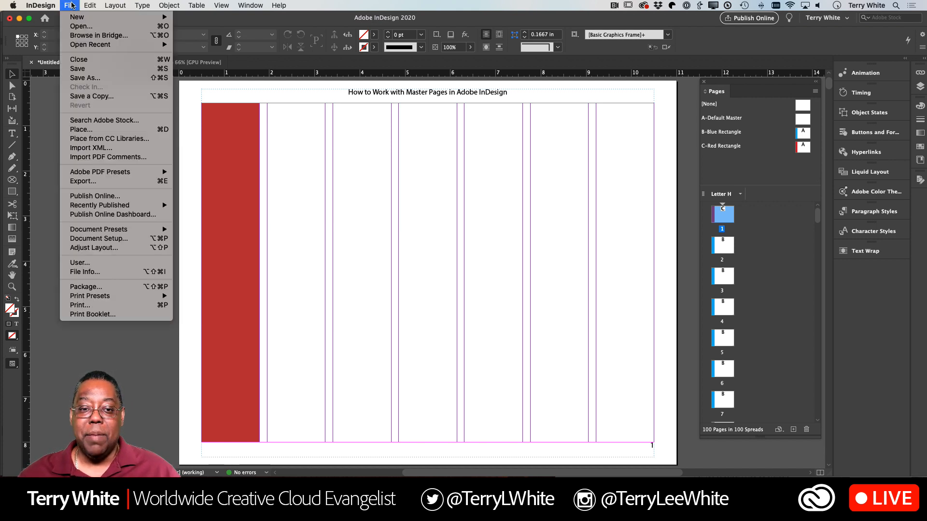
{"action": "mouse_move", "coordinate": [70, 18]}
{"action": "left_click", "coordinate": [196, 20]}
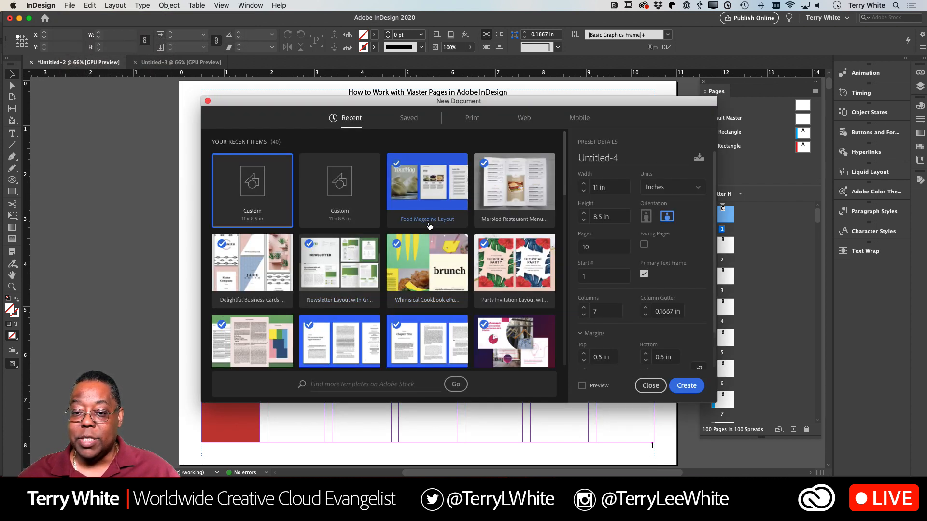
{"action": "double_click", "coordinate": [432, 196]}
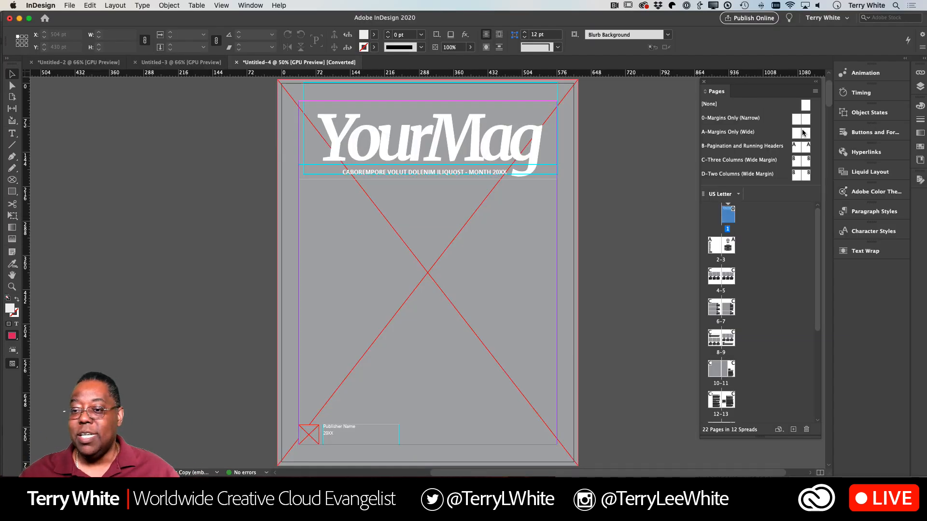
Step: Examine the template's five master spreads, from 0-Margins Only (Narrow) through D-Two Columns (Wide Margin)
{"action": "double_click", "coordinate": [797, 121]}
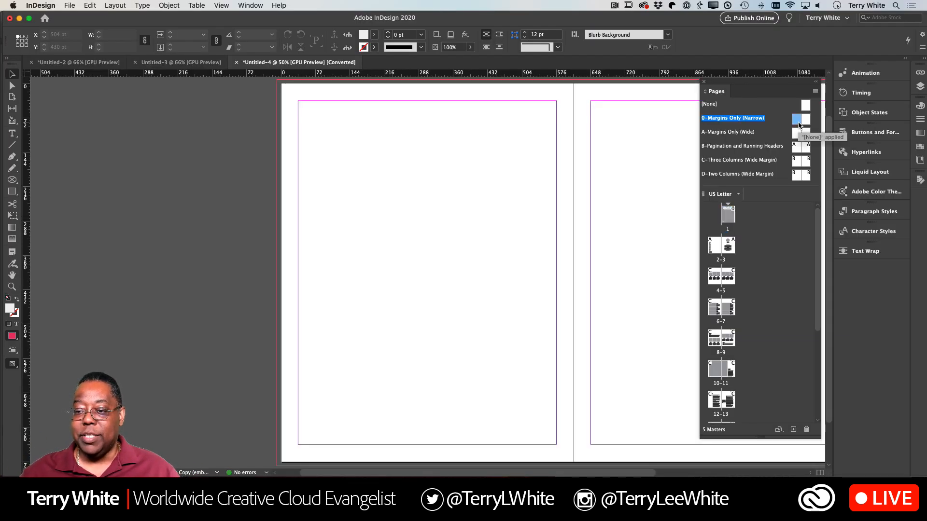
{"action": "scroll", "coordinate": [592, 188], "scroll_direction": "right", "scroll_amount": 5}
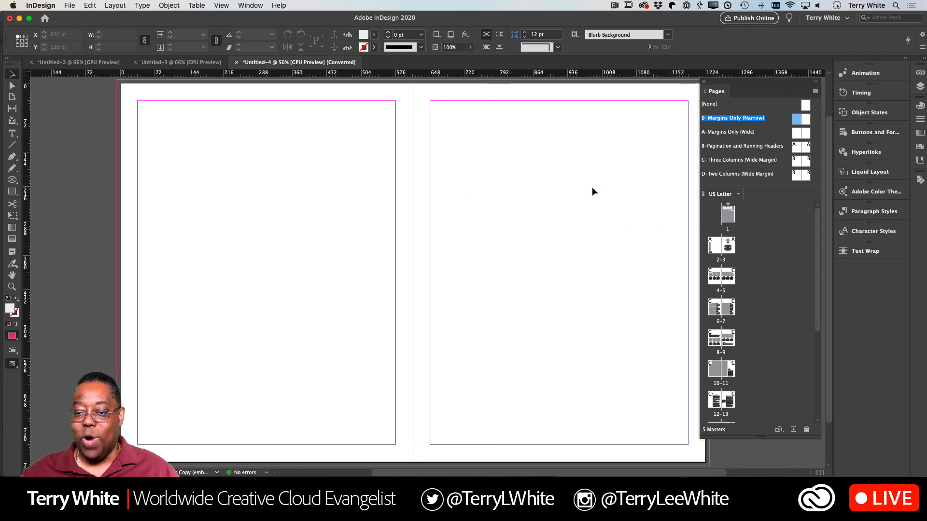
{"action": "double_click", "coordinate": [803, 134]}
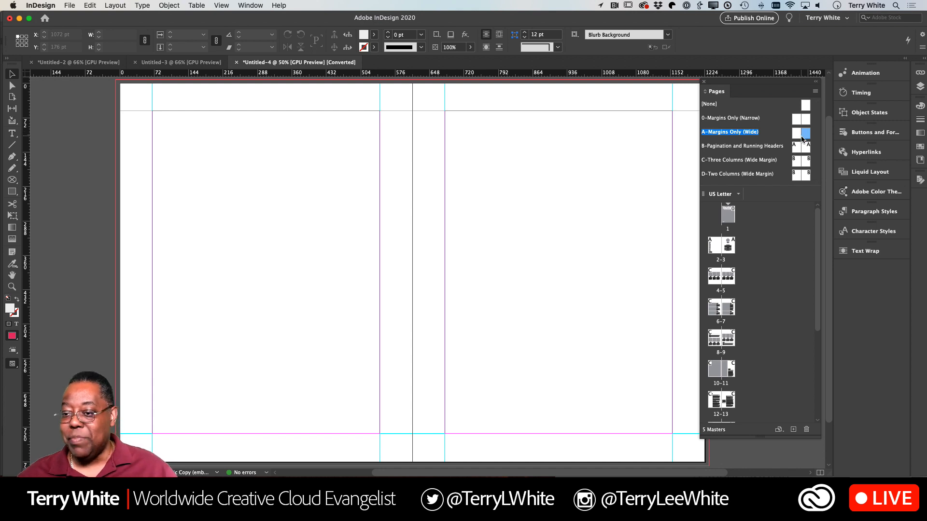
{"action": "double_click", "coordinate": [800, 148]}
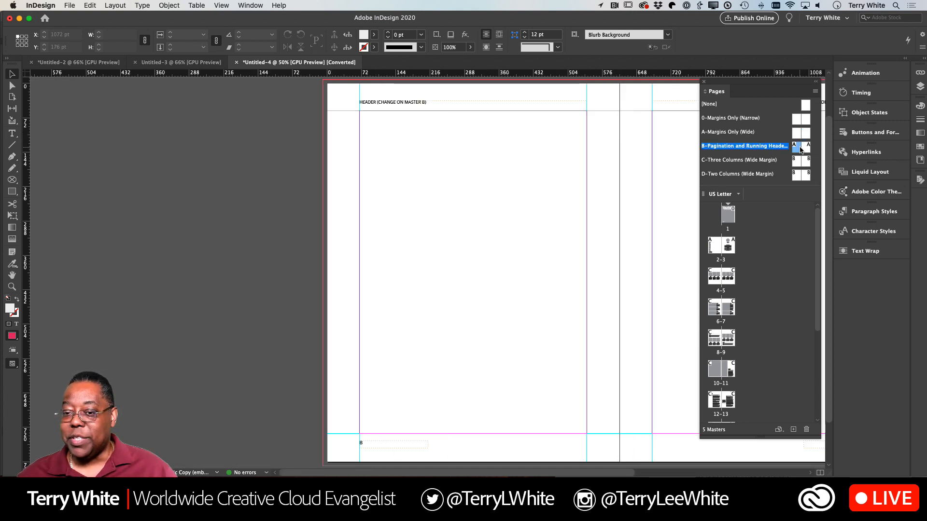
{"action": "scroll", "coordinate": [531, 153], "scroll_direction": "right", "scroll_amount": 2}
{"action": "scroll", "coordinate": [532, 152], "scroll_direction": "right", "scroll_amount": 8}
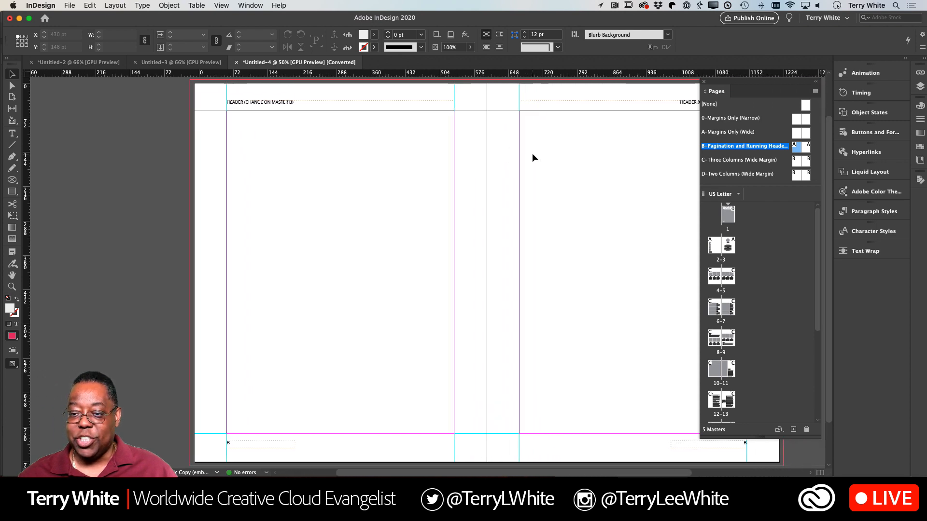
{"action": "double_click", "coordinate": [800, 161]}
{"action": "scroll", "coordinate": [589, 189], "scroll_direction": "right", "scroll_amount": 8}
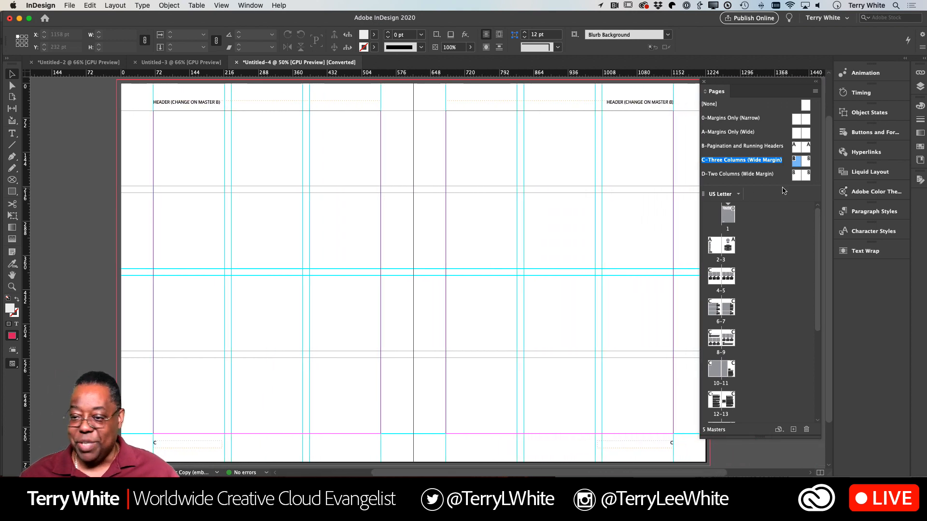
{"action": "double_click", "coordinate": [800, 175]}
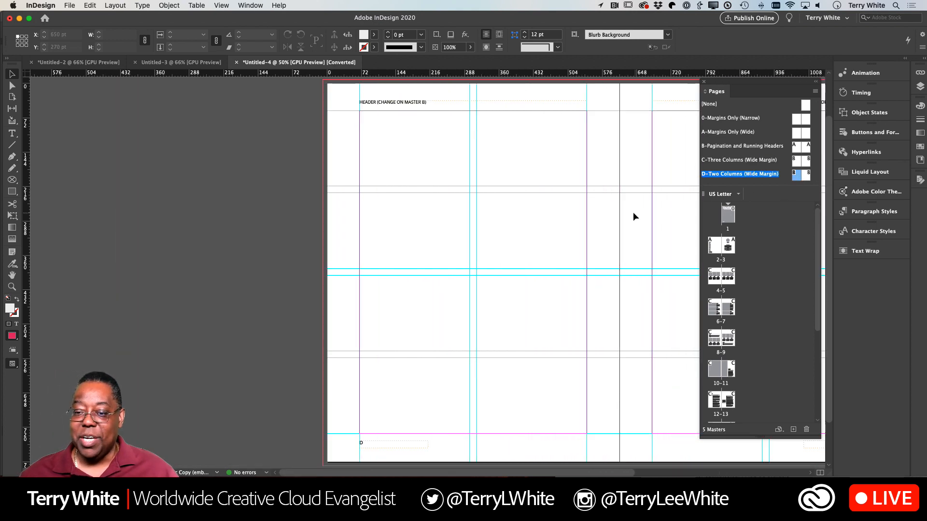
{"action": "scroll", "coordinate": [630, 214], "scroll_direction": "right", "scroll_amount": 7}
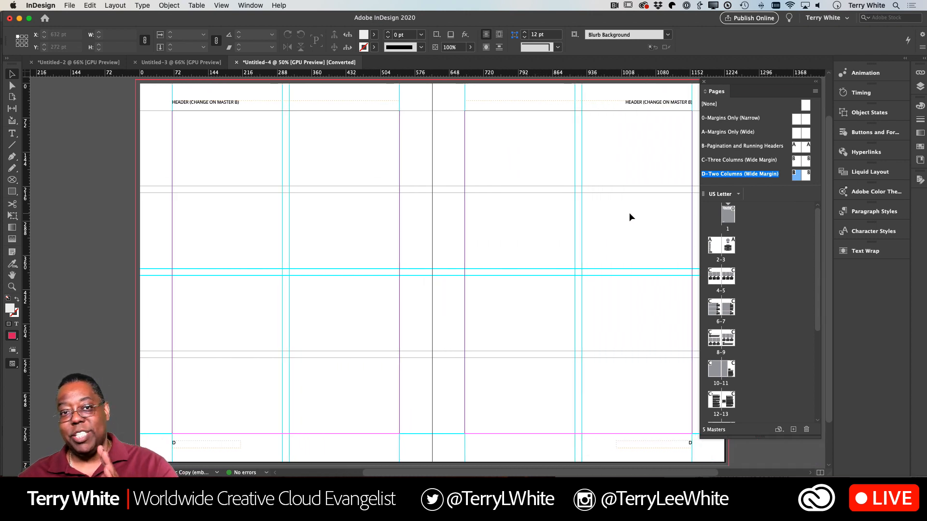
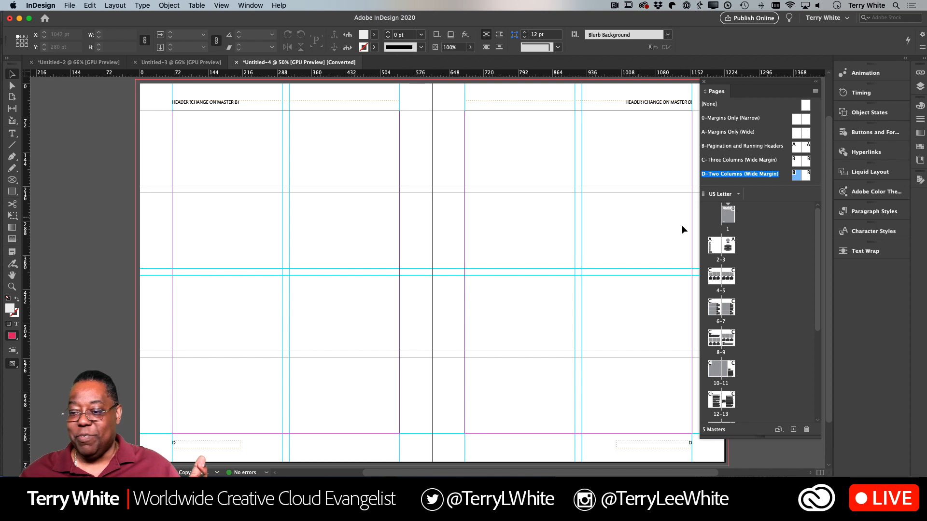
Step: On spread 2-3, move the round image placeholder to about X 286, Y 144 pt and the article text frame to about X 359, Y 396 pt
{"action": "double_click", "coordinate": [712, 250]}
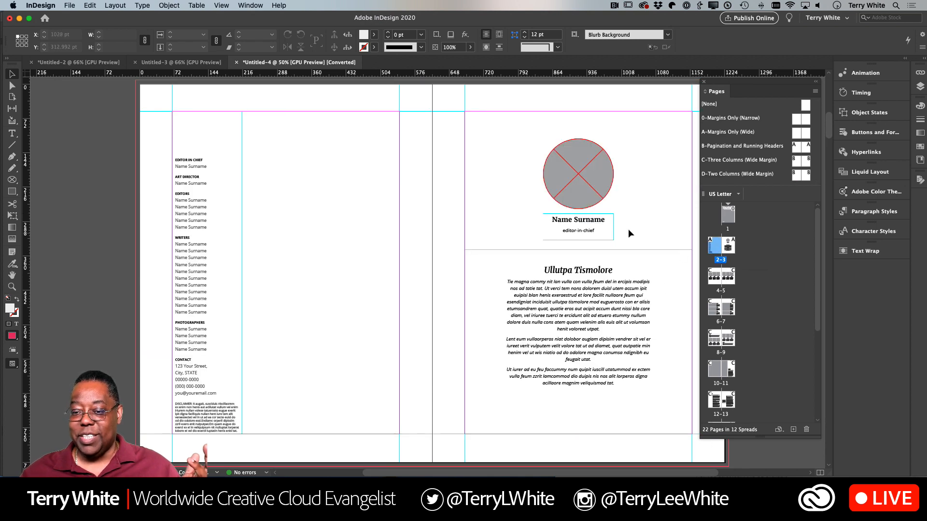
{"action": "left_click", "coordinate": [576, 188]}
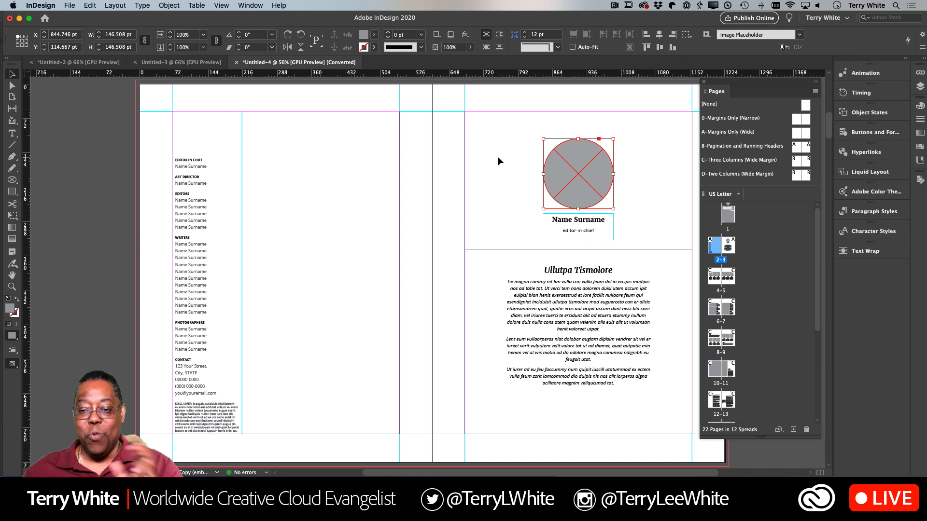
{"action": "key", "text": "super+z"}
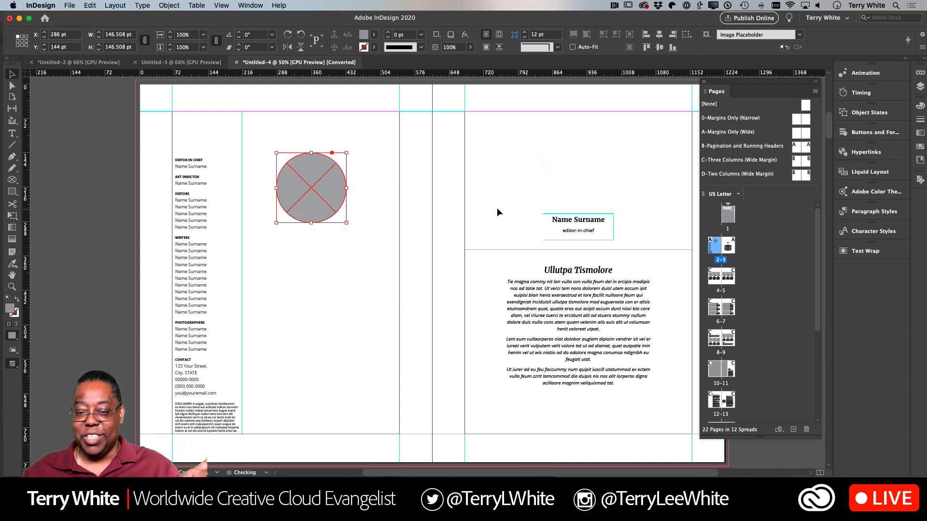
{"action": "left_click_drag", "start_coordinate": [572, 290], "coordinate": [430, 314]}
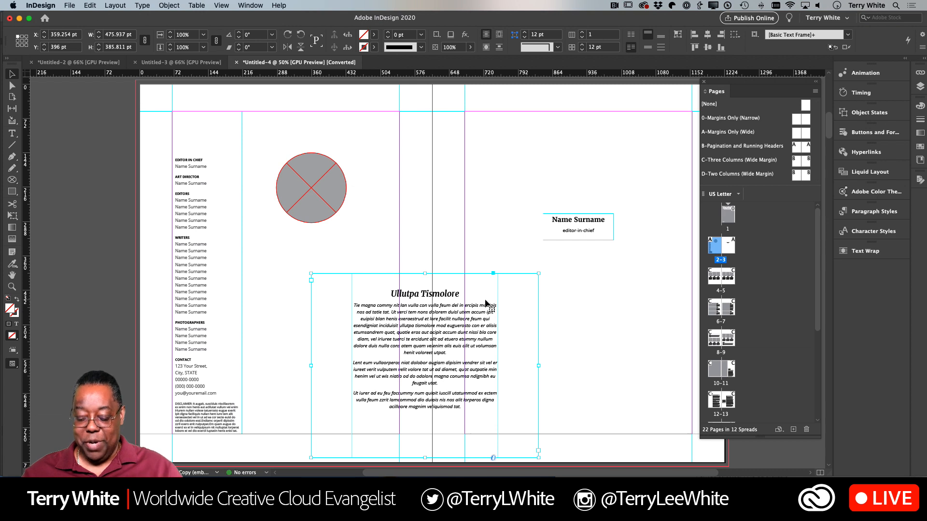
Step: Delete the article text frame from spread 2-3 and select the masthead frame listing the editors and writers
{"action": "key", "text": "BackSpace"}
{"action": "left_click", "coordinate": [189, 280]}
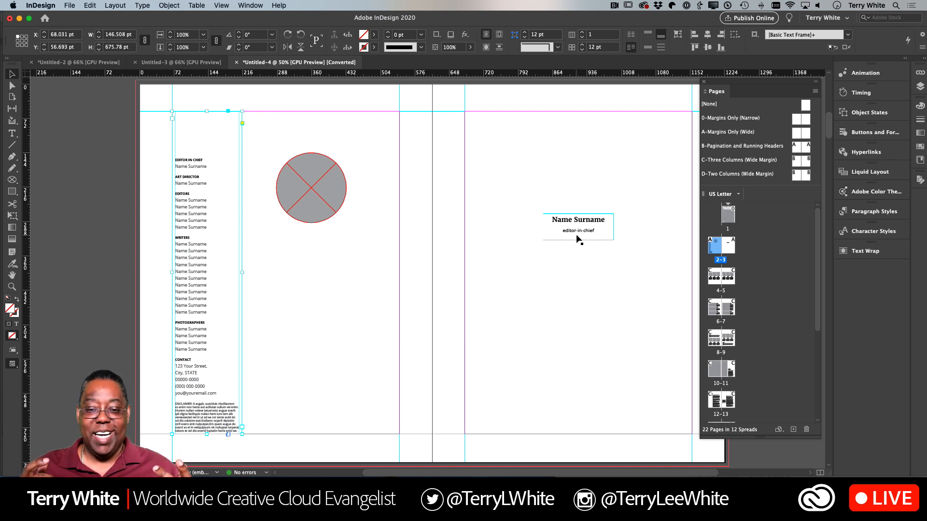
Step: Return to the Untitled-2 document and open A-Default Master for editing
{"action": "key", "text": "super+Tab"}
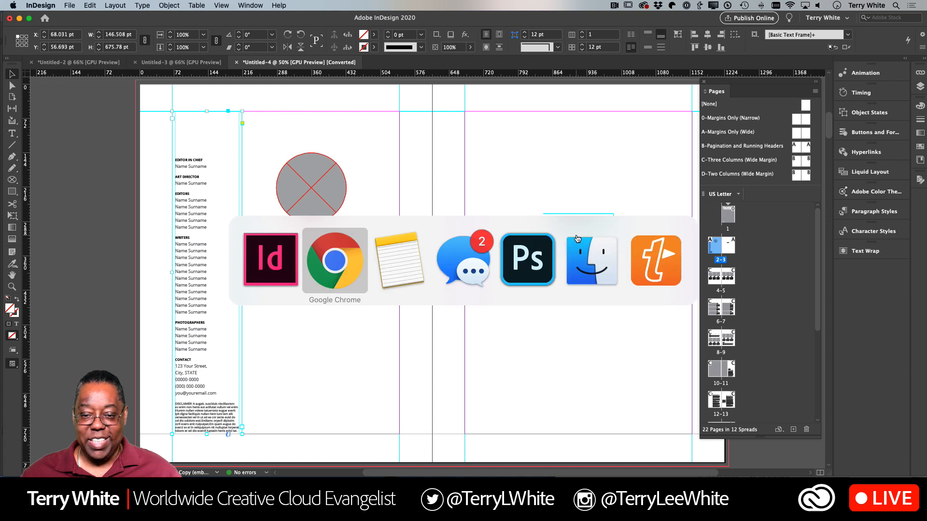
{"action": "key", "text": "super+grave"}
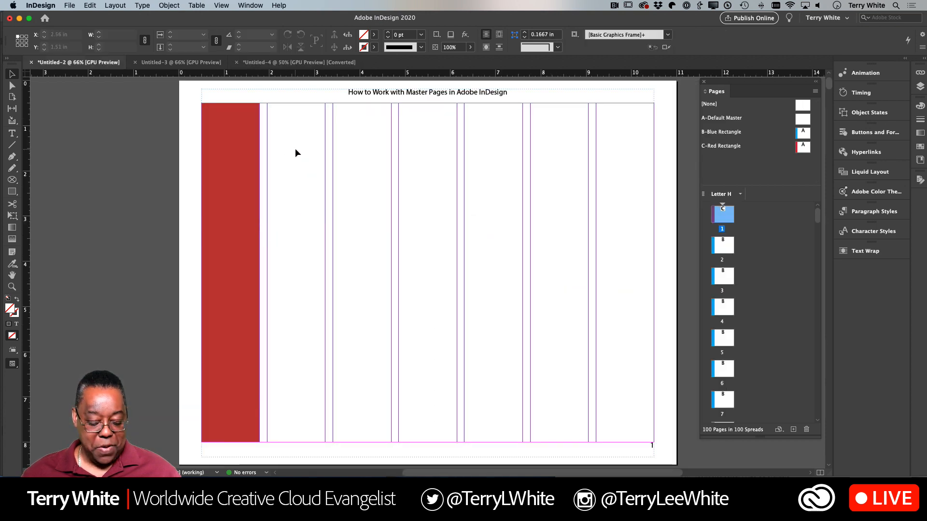
{"action": "key", "text": "z"}
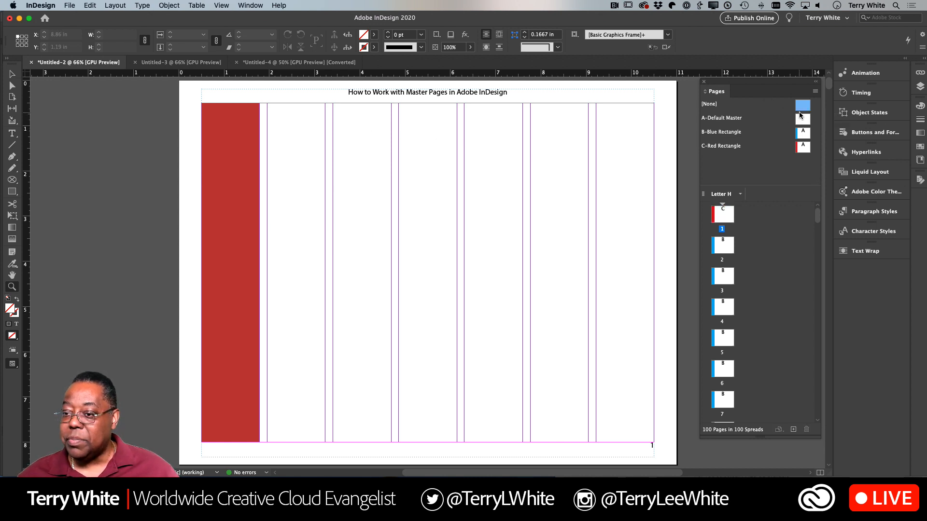
{"action": "double_click", "coordinate": [802, 119]}
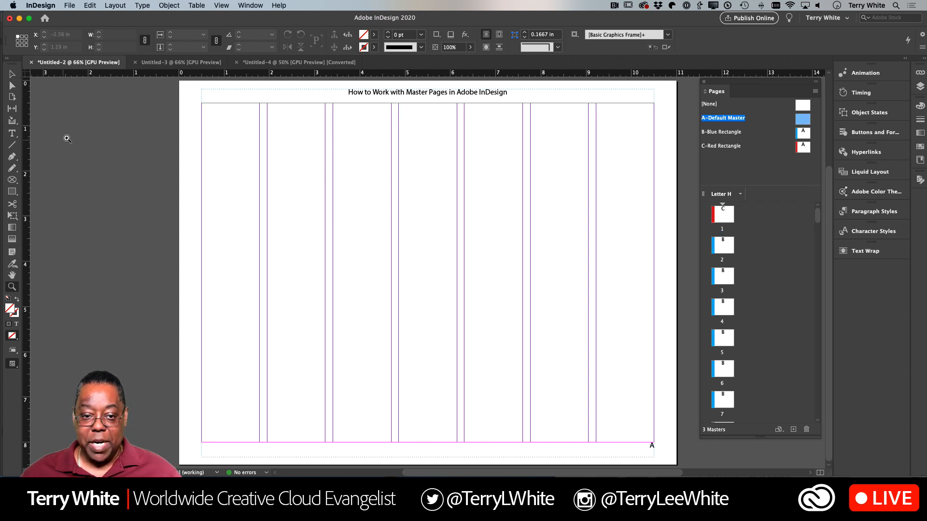
Step: Draw a text frame about 0.31 in square at the start of the second column and enter © in it
{"action": "left_click", "coordinate": [12, 133]}
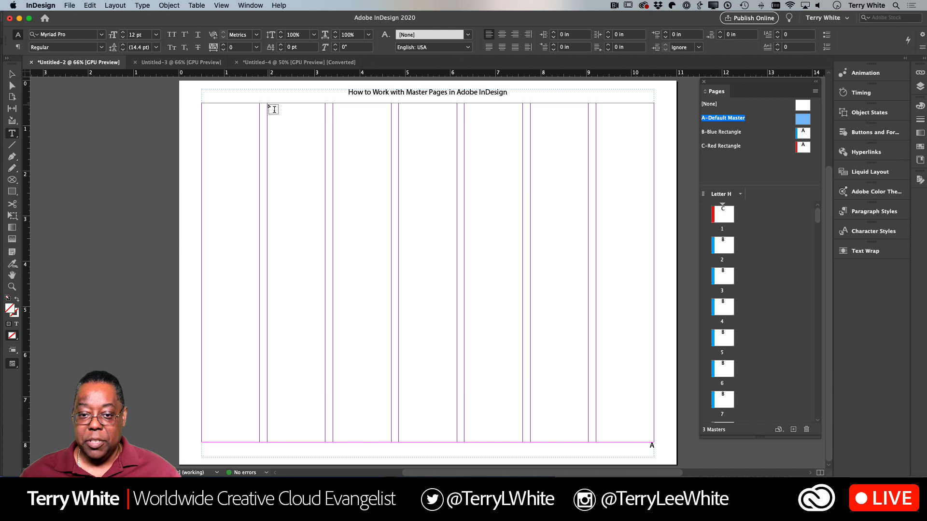
{"action": "left_click_drag", "start_coordinate": [268, 104], "coordinate": [281, 117]}
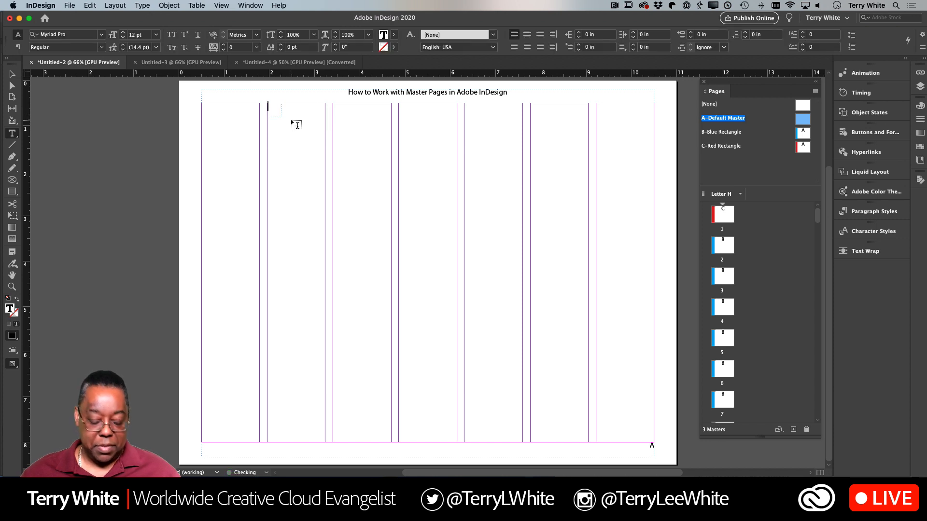
{"action": "key", "text": "super+2"}
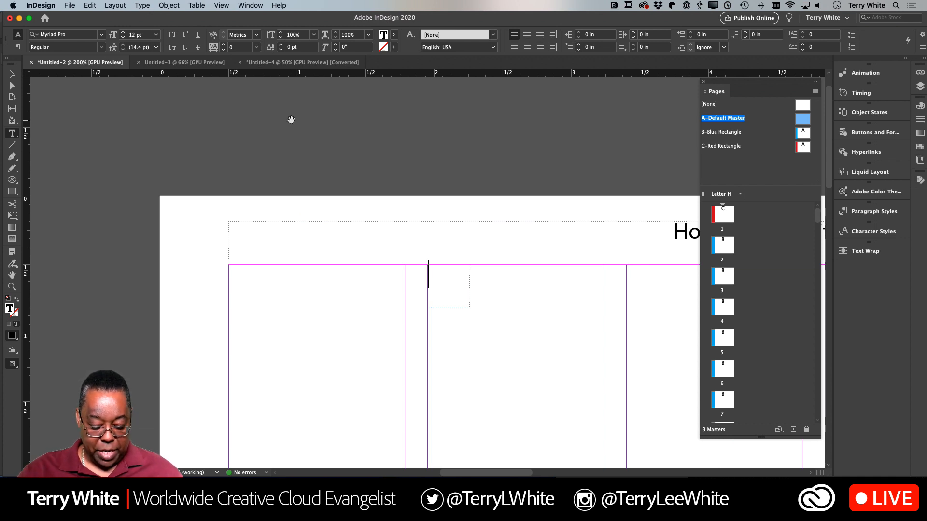
{"action": "type", "text": "©"}
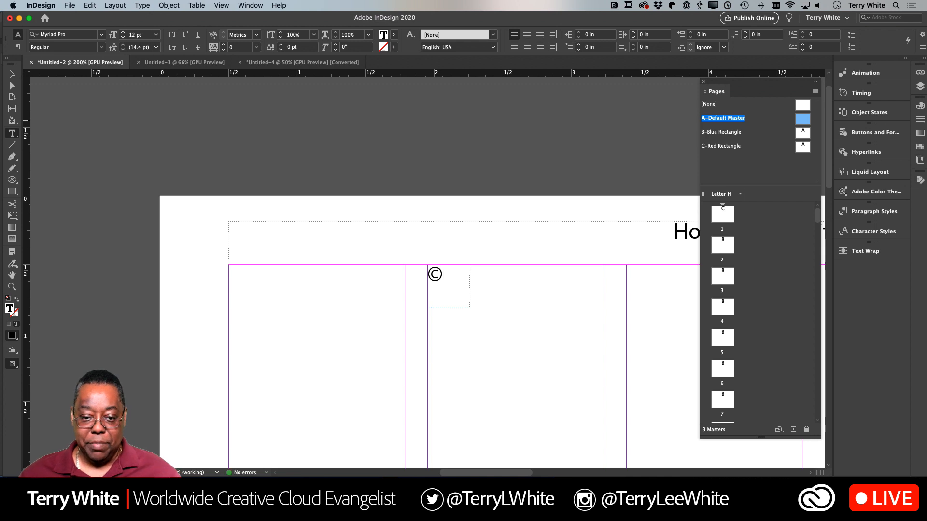
Step: Shrink the © frame to about 0.14 in wide by 0.16 in high
{"action": "left_click", "coordinate": [10, 72]}
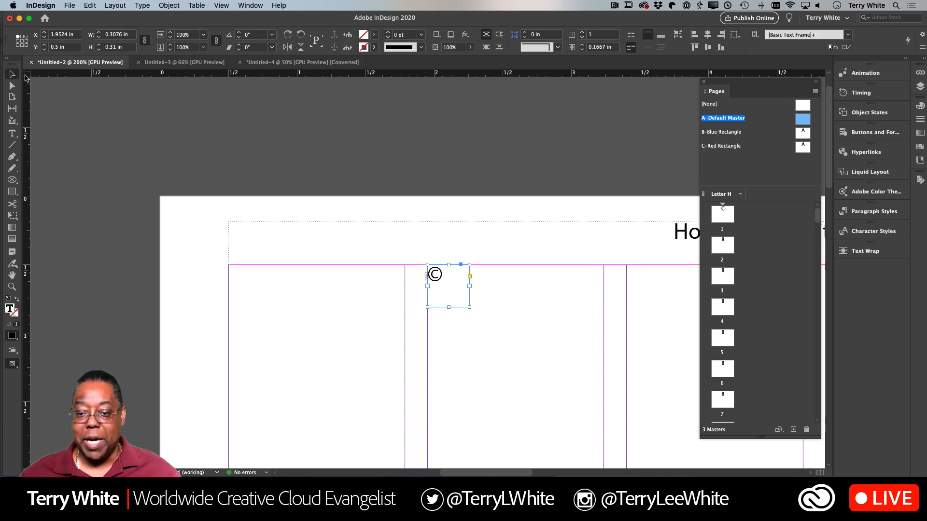
{"action": "left_click_drag", "start_coordinate": [468, 305], "coordinate": [453, 290]}
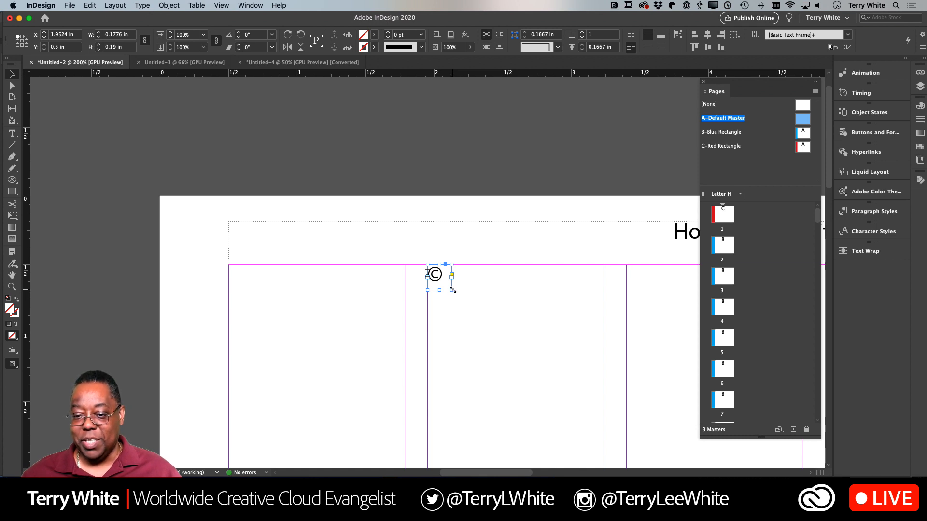
{"action": "left_click_drag", "start_coordinate": [452, 291], "coordinate": [446, 286]}
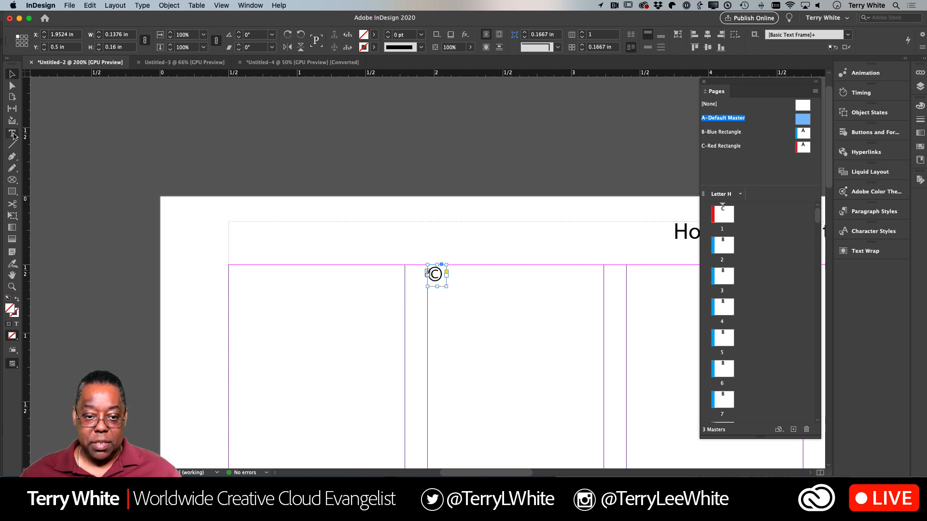
Step: Draw an empty text frame about 1.12 × 0.16 in beside the ©, reaching the column's far edge
{"action": "left_click", "coordinate": [12, 133]}
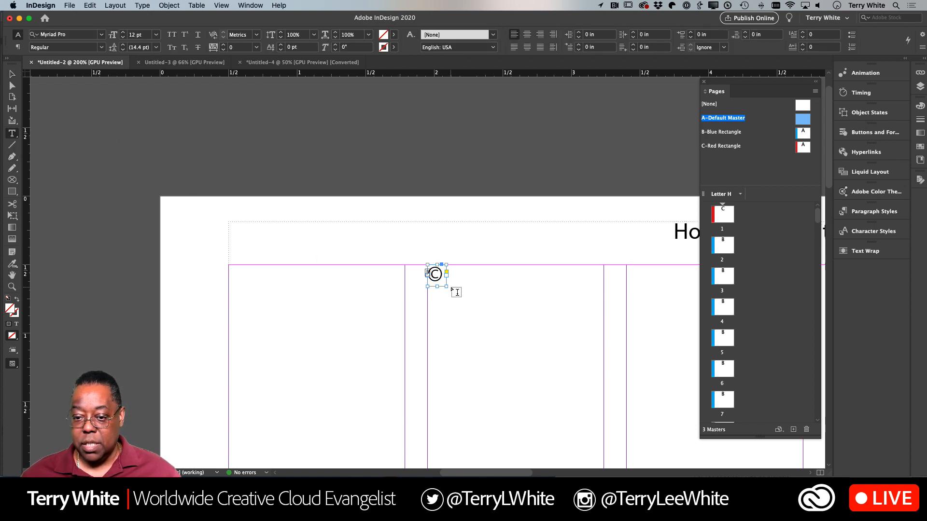
{"action": "left_click_drag", "start_coordinate": [450, 265], "coordinate": [604, 273]}
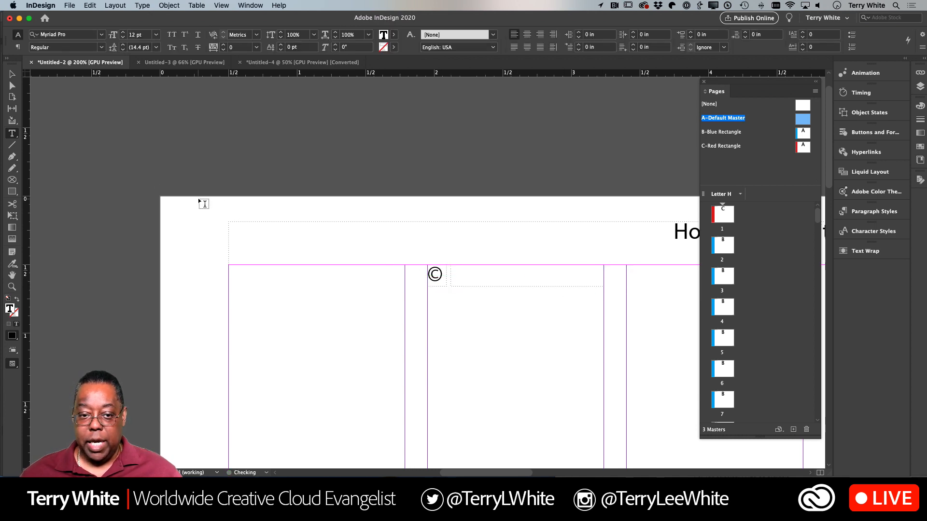
{"action": "left_click", "coordinate": [12, 74]}
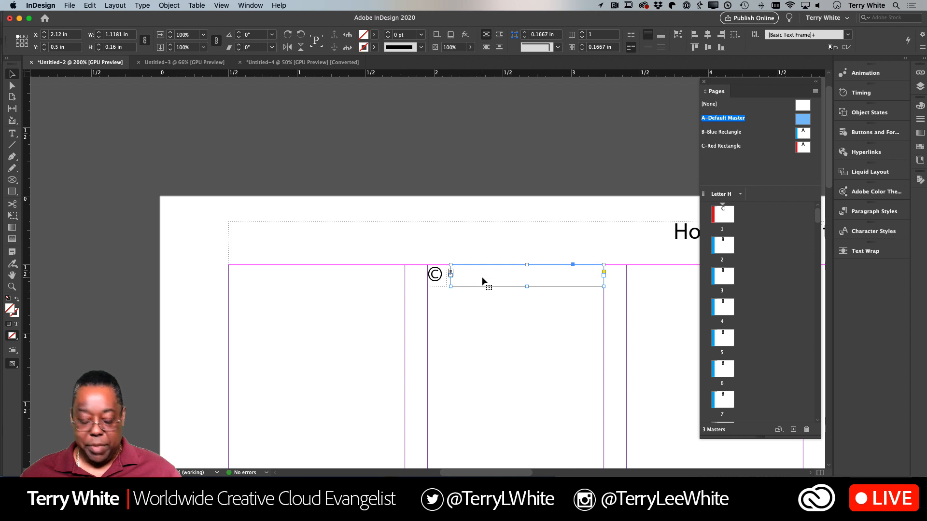
Step: Thread the narrow frame into a new column-wide text frame about 1.29 × 1.46 in directly beneath the ©
{"action": "left_click_drag", "start_coordinate": [482, 276], "coordinate": [489, 311]}
{"action": "left_click_drag", "start_coordinate": [580, 308], "coordinate": [602, 442]}
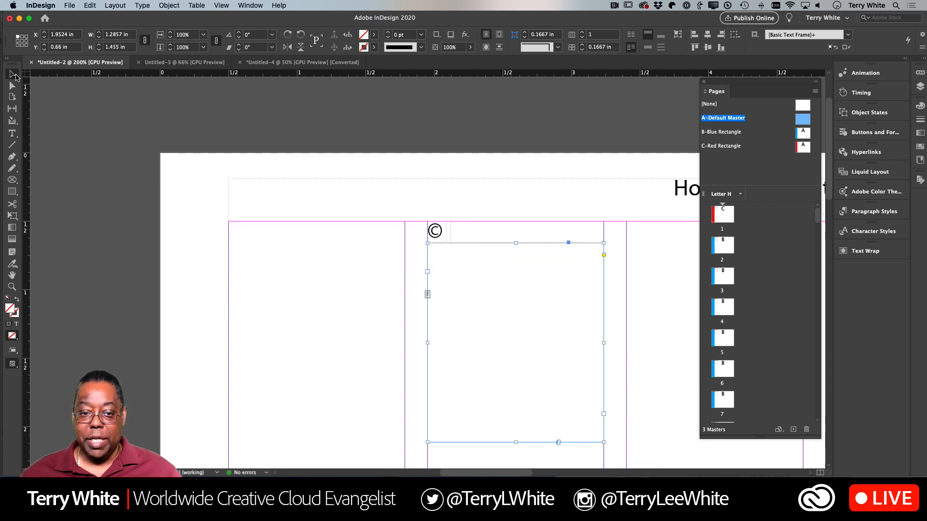
{"action": "left_click_drag", "start_coordinate": [451, 221], "coordinate": [604, 243]}
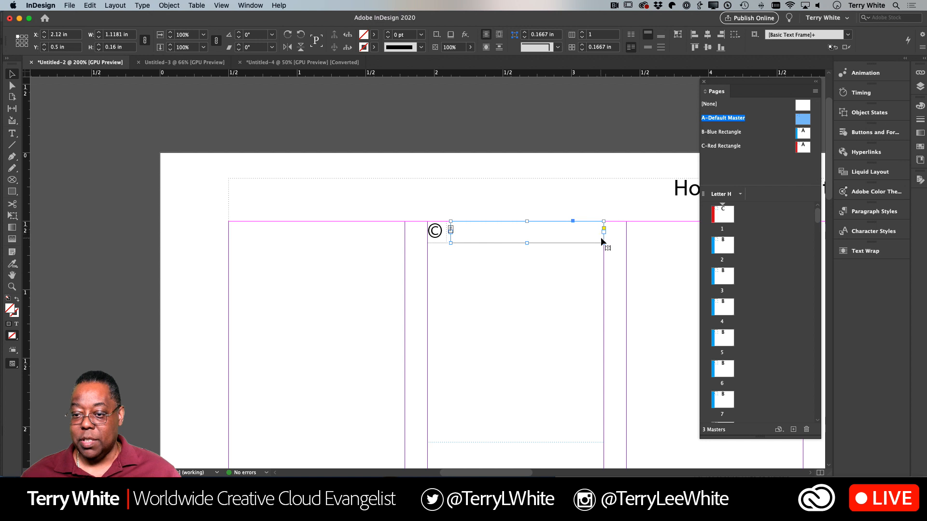
{"action": "left_click", "coordinate": [507, 285]}
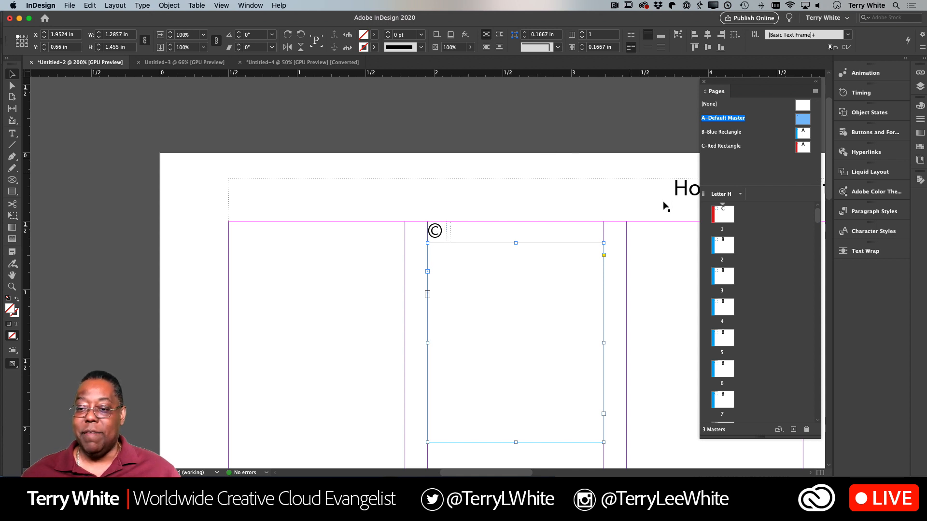
Step: On page 1, select the narrow frame beside the © and fill it with placeholder text
{"action": "double_click", "coordinate": [725, 221]}
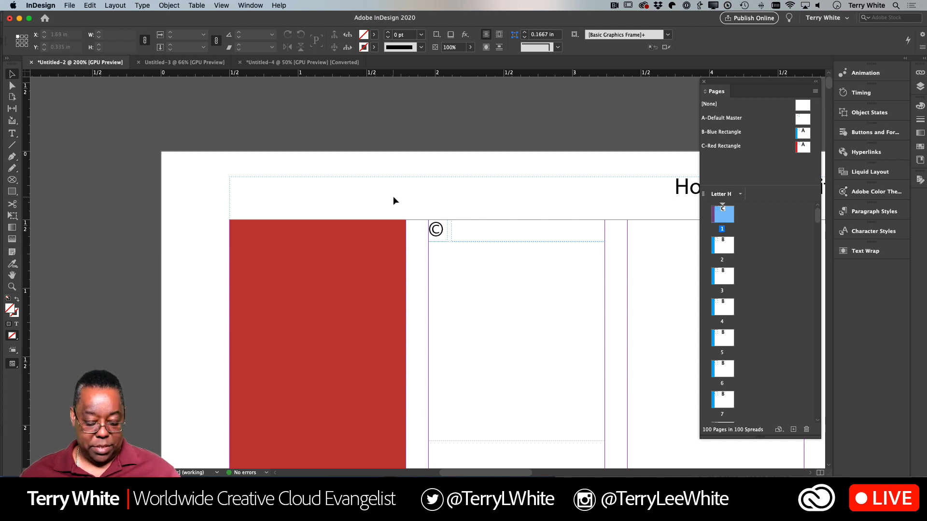
{"action": "left_click", "coordinate": [486, 235]}
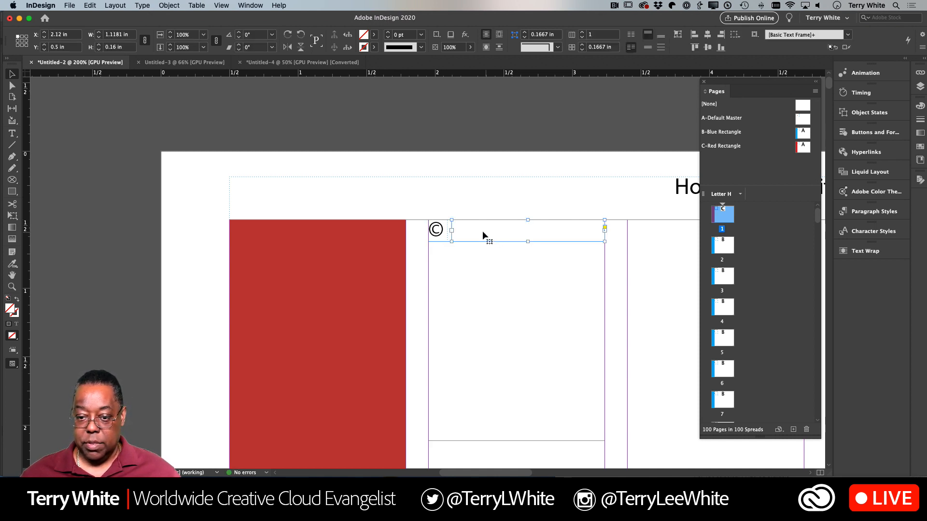
{"action": "left_click", "coordinate": [169, 5]}
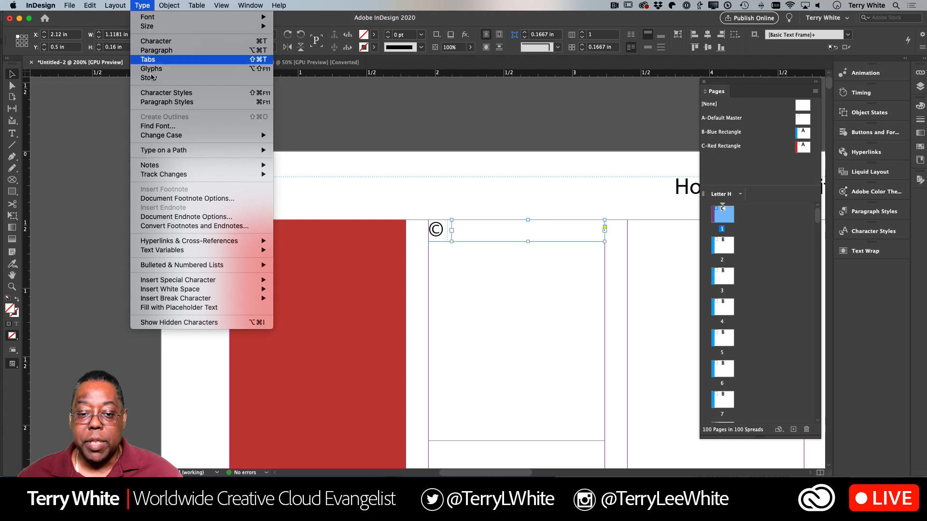
{"action": "left_click", "coordinate": [193, 307]}
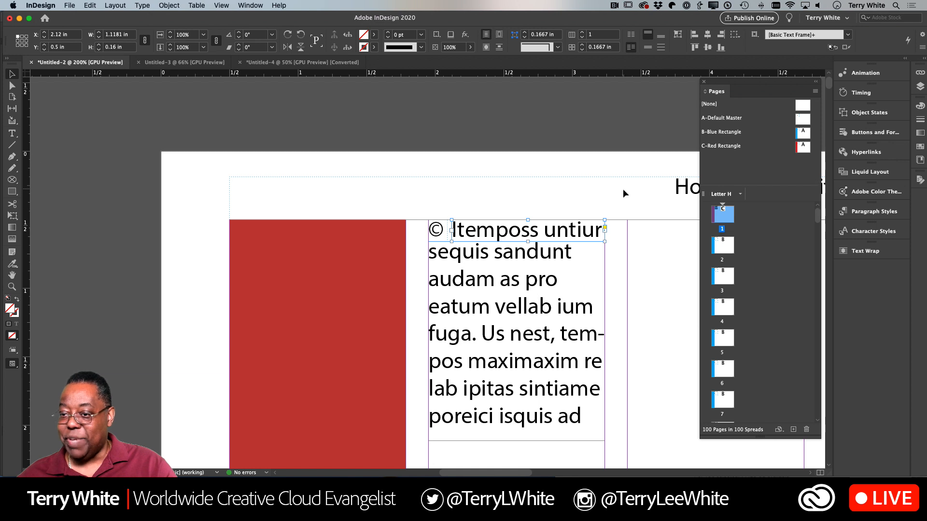
Step: Display the available page and master commands
{"action": "left_click", "coordinate": [816, 92]}
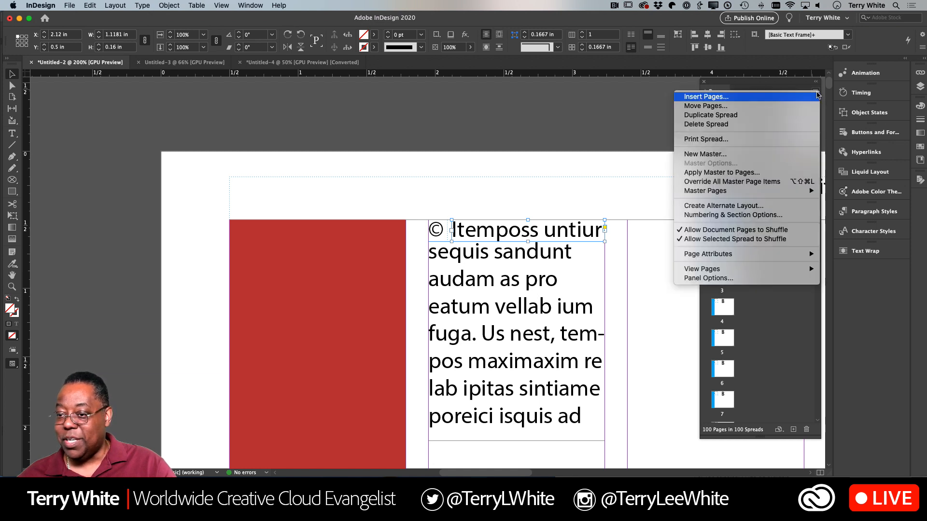